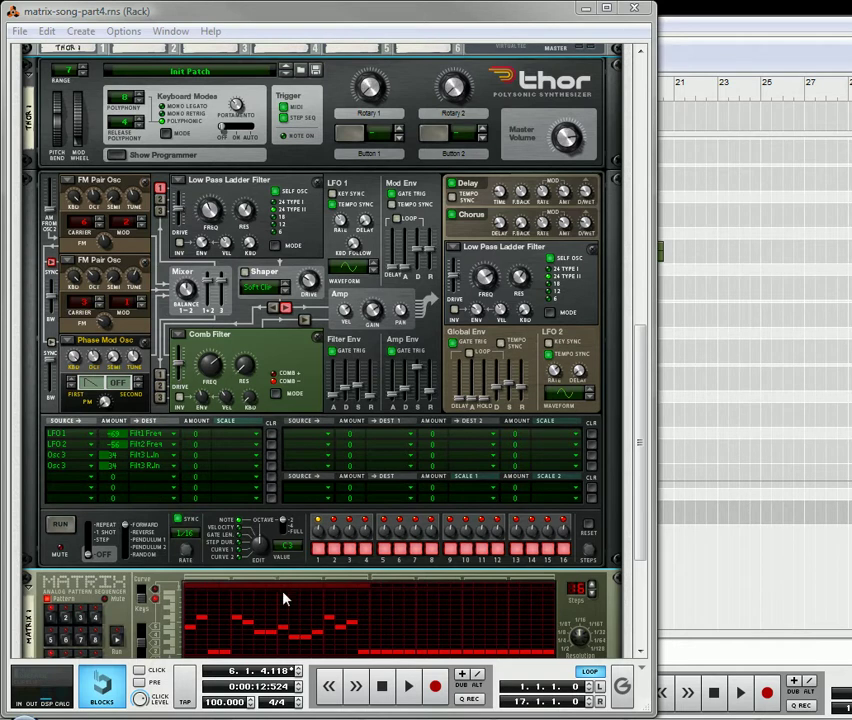
- Start the song playing and scroll the rack to bring the Thor and Matrix devices into view
click(409, 688)
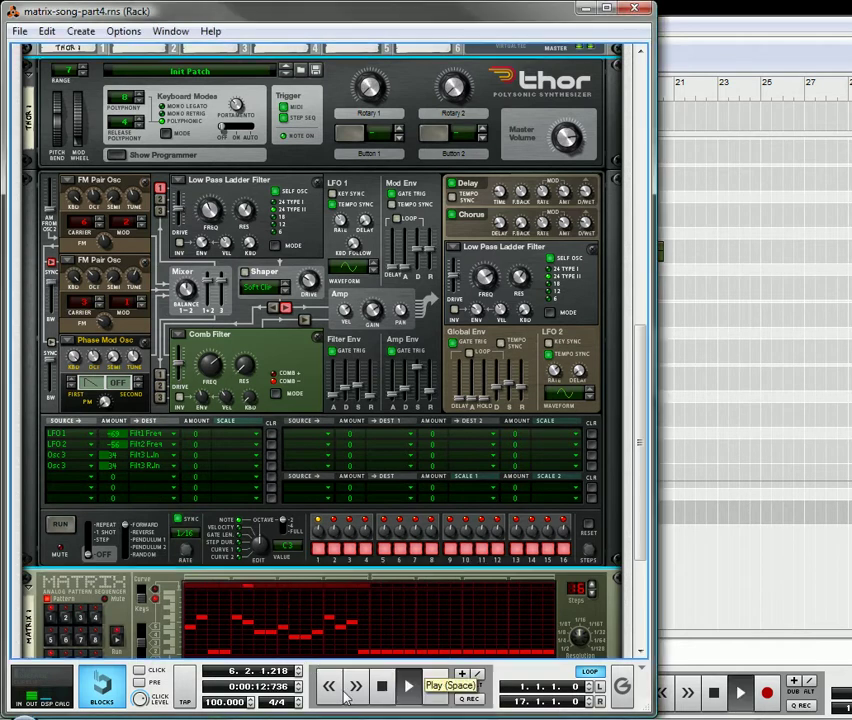
scroll(455, 557, down, 2)
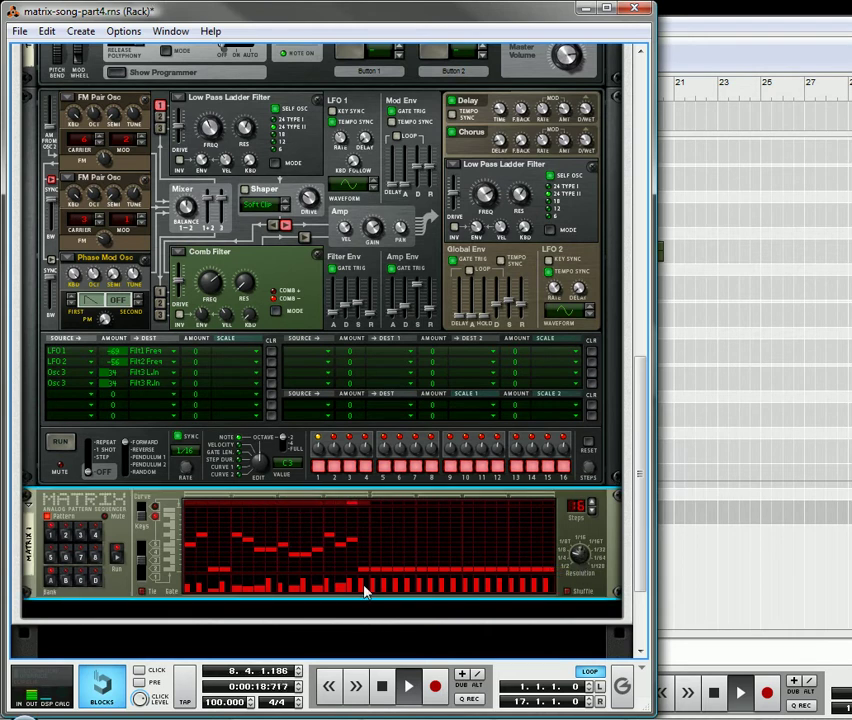
scroll(291, 269, up, 2)
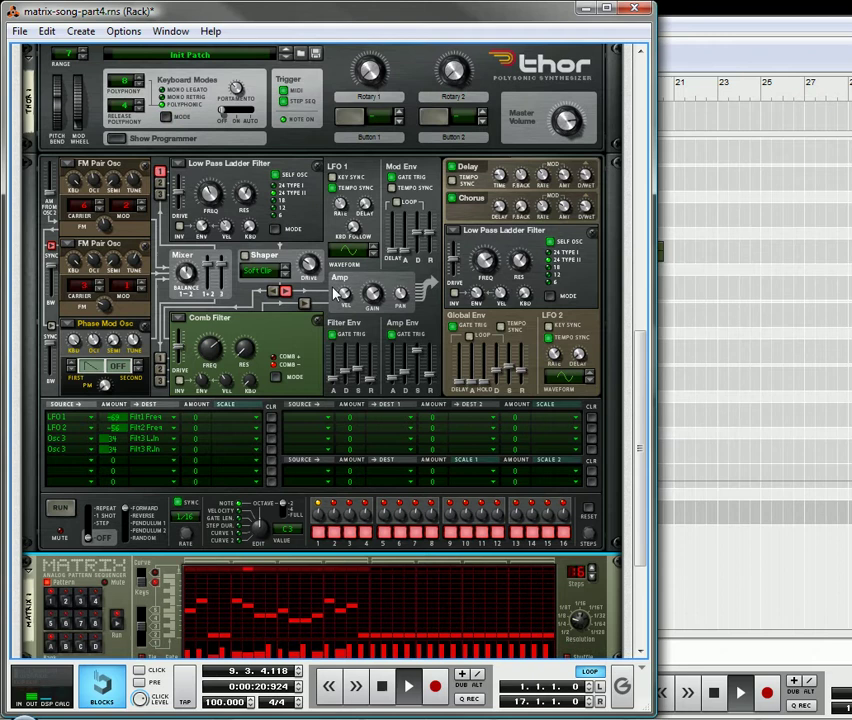
scroll(336, 302, down, 2)
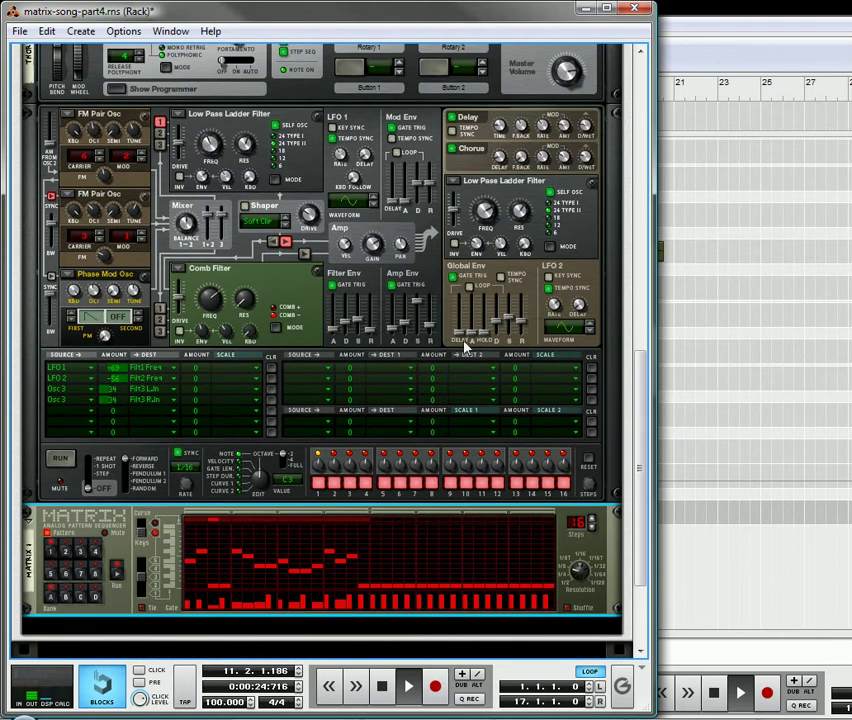
- Cut Thor's Global Env decay to 229 ms, lower sustain and release, and set Phase Mod Osc octave to 5
scroll(464, 348, up, 2)
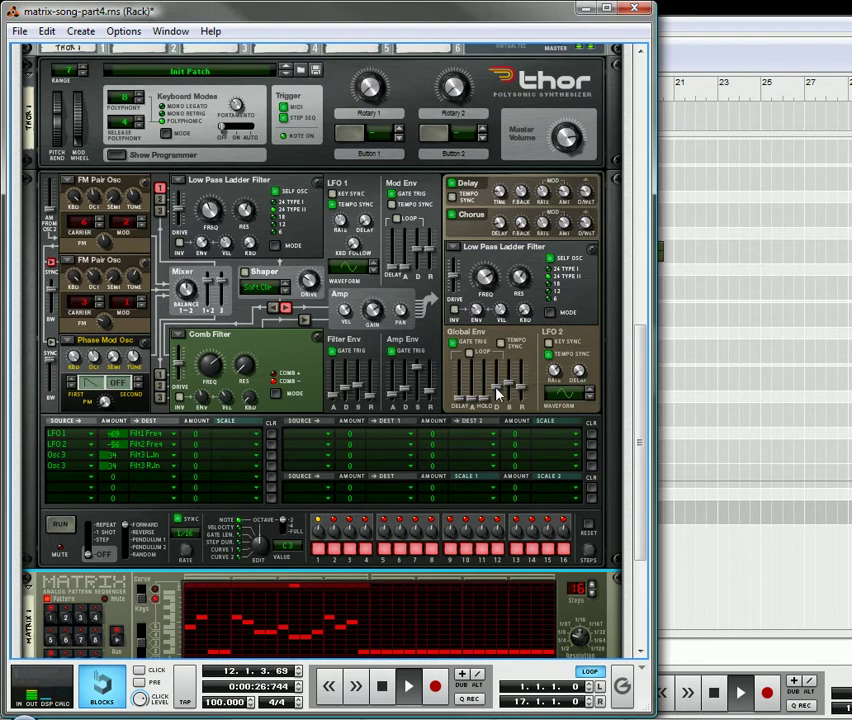
drag(496, 395, 497, 400)
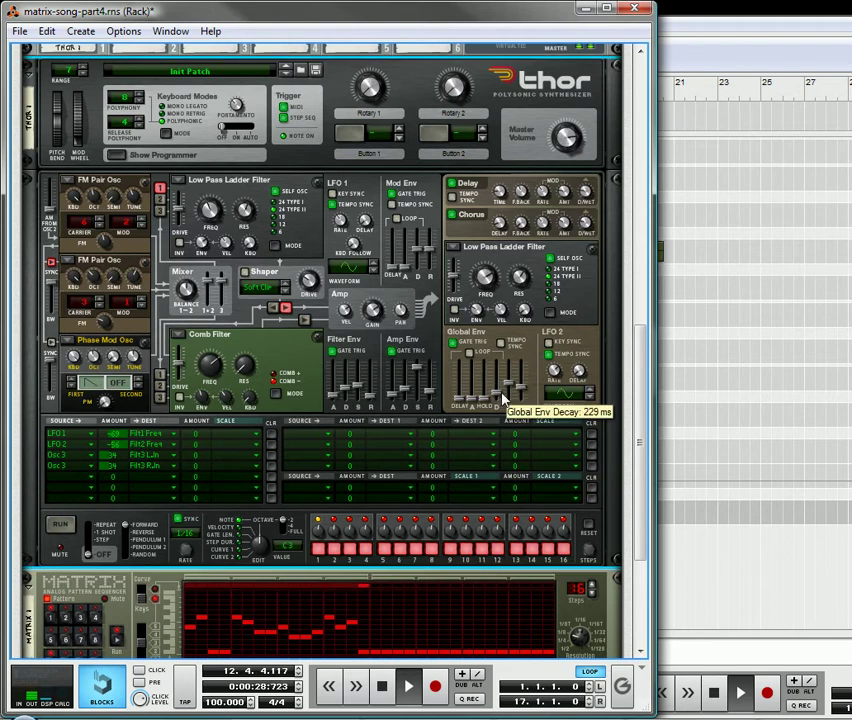
mouse_move(514, 392)
drag(513, 390, 529, 400)
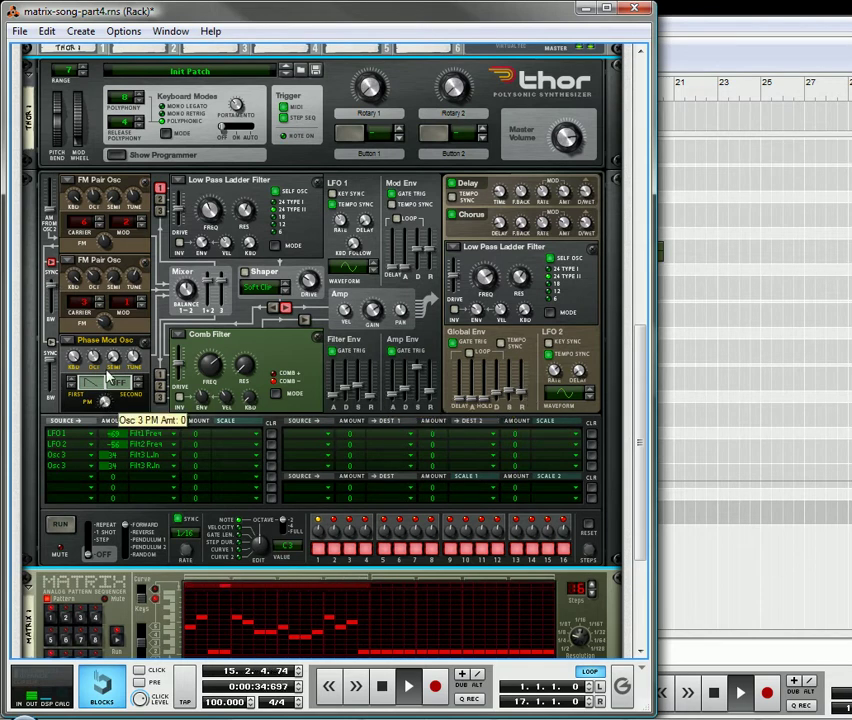
mouse_move(95, 366)
drag(95, 366, 100, 357)
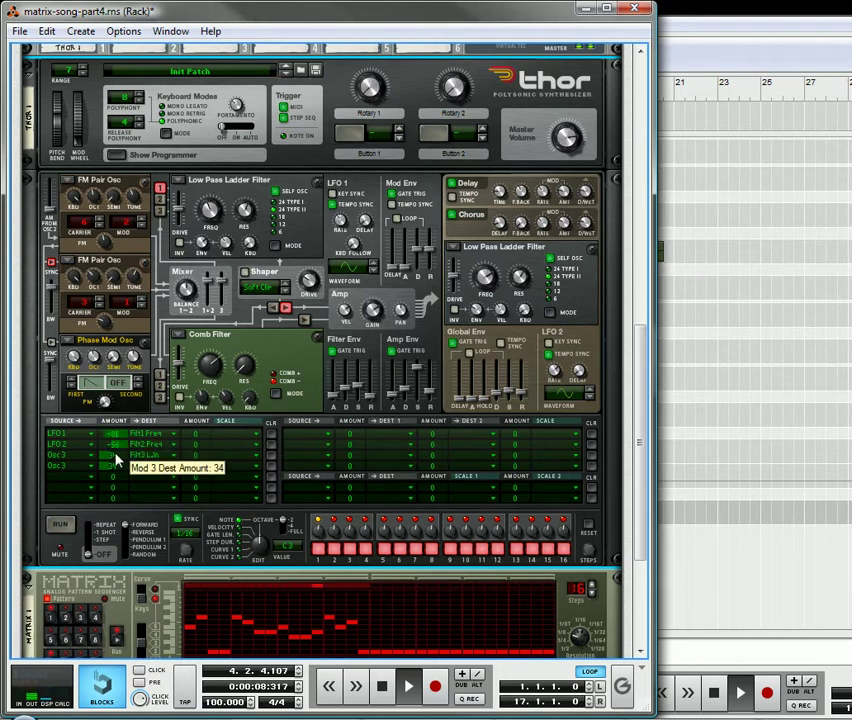
- Stop playback and add a low note near step 3 of the Matrix lead pattern
scroll(117, 460, down, 5)
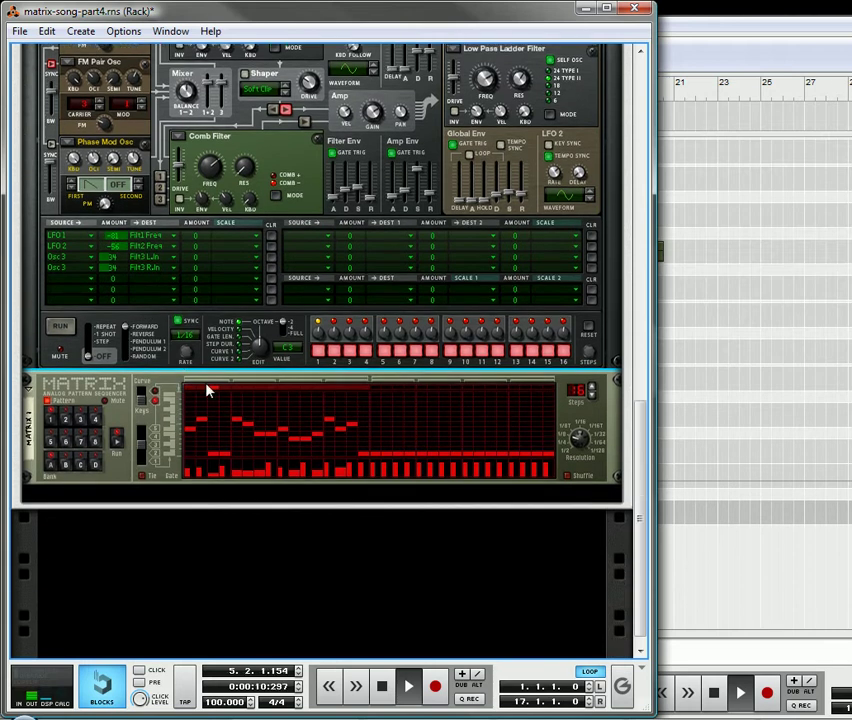
scroll(205, 390, up, 2)
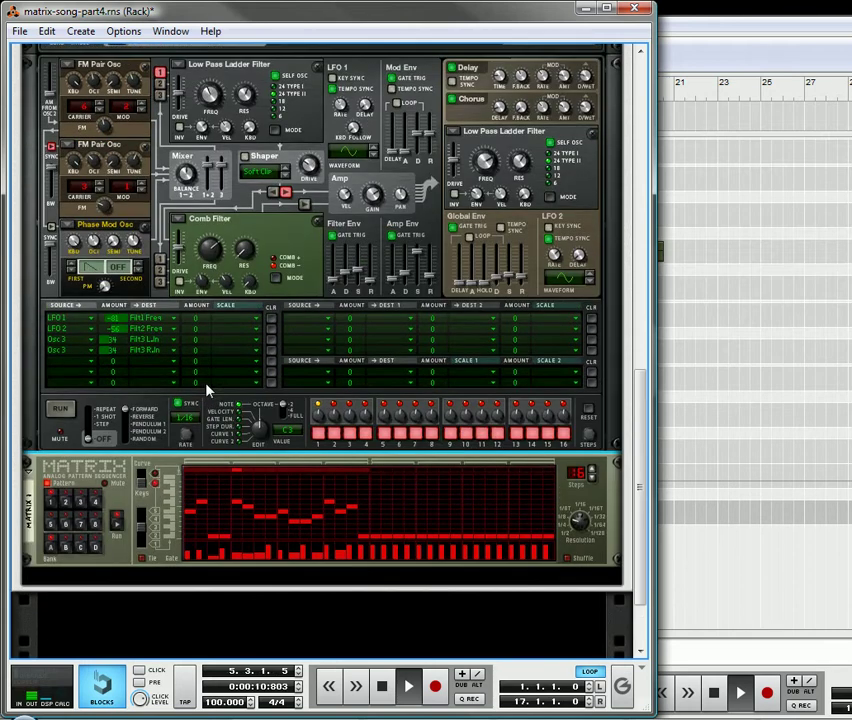
click(381, 692)
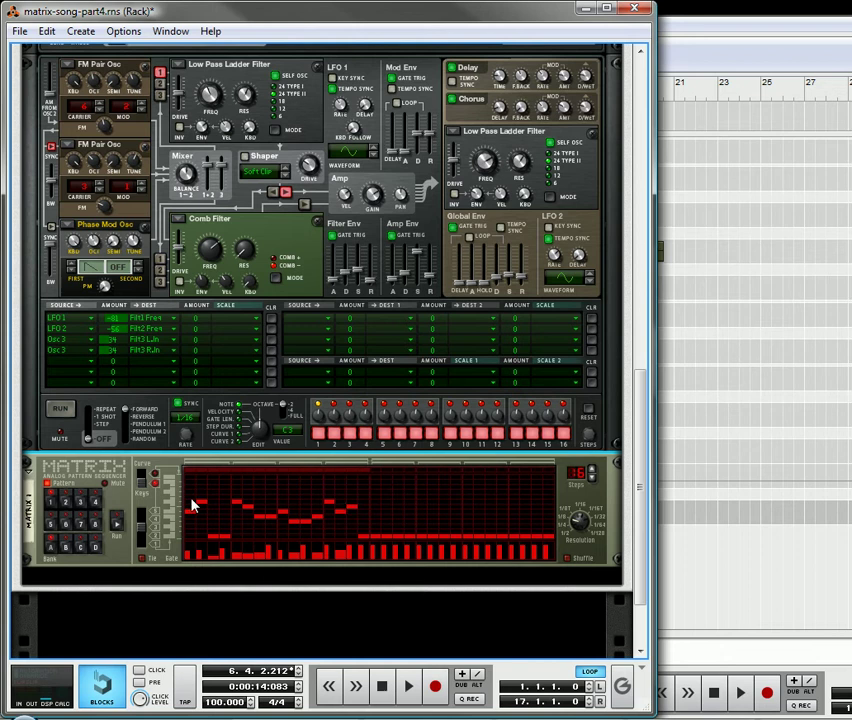
click(205, 536)
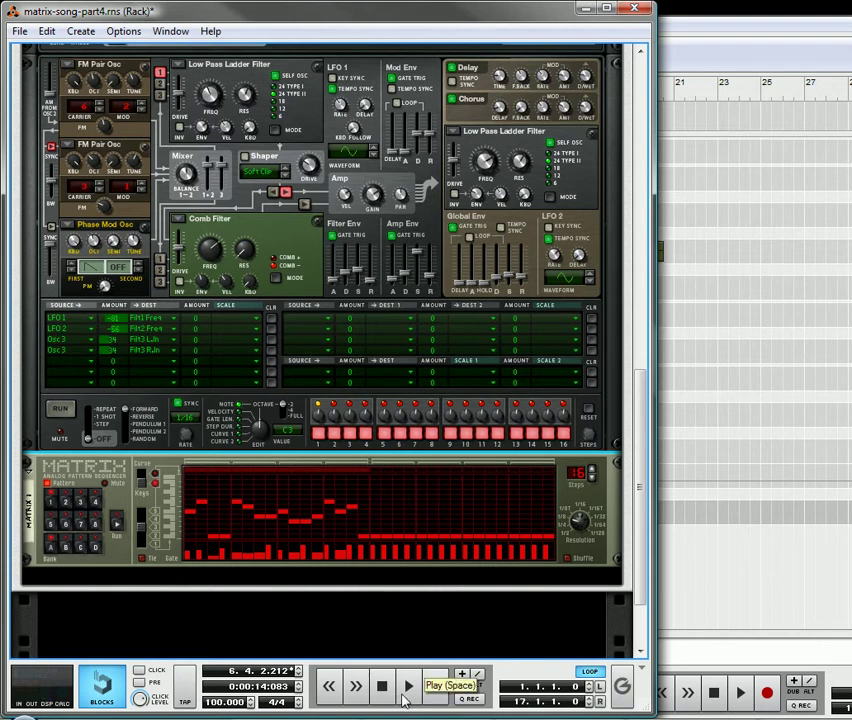
- Copy the current Matrix pattern and paste it into an empty pattern slot
right_click(69, 484)
click(140, 487)
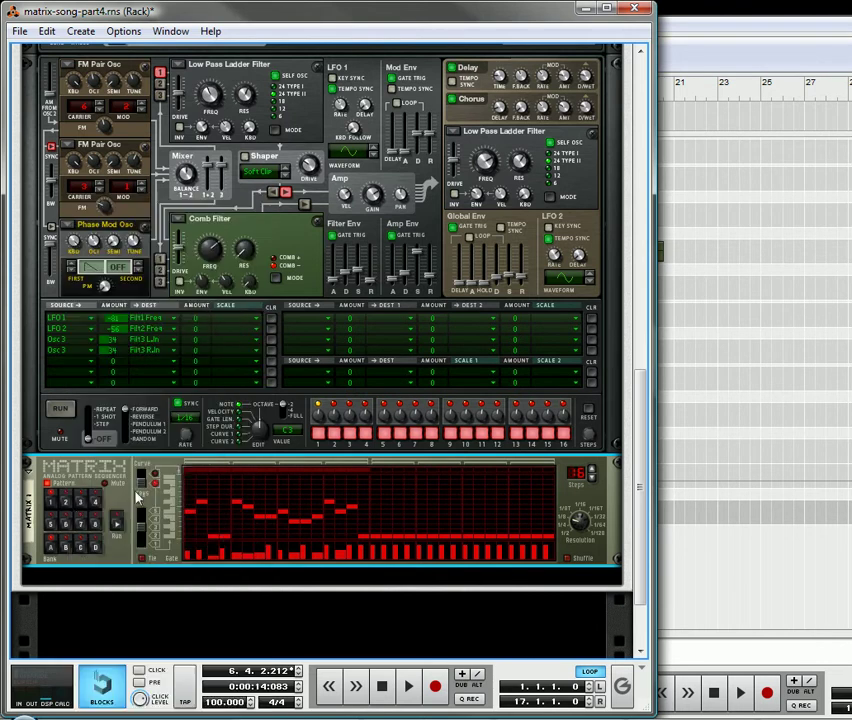
click(67, 504)
right_click(68, 500)
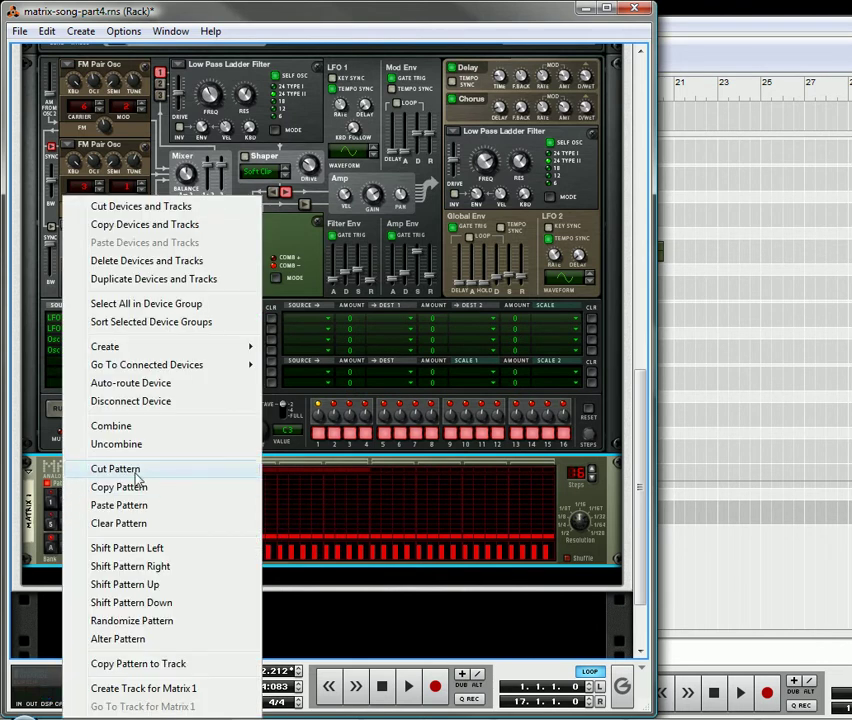
click(128, 505)
- Paste the copied pattern into two more empty slots, then select a different pattern to edit
click(77, 488)
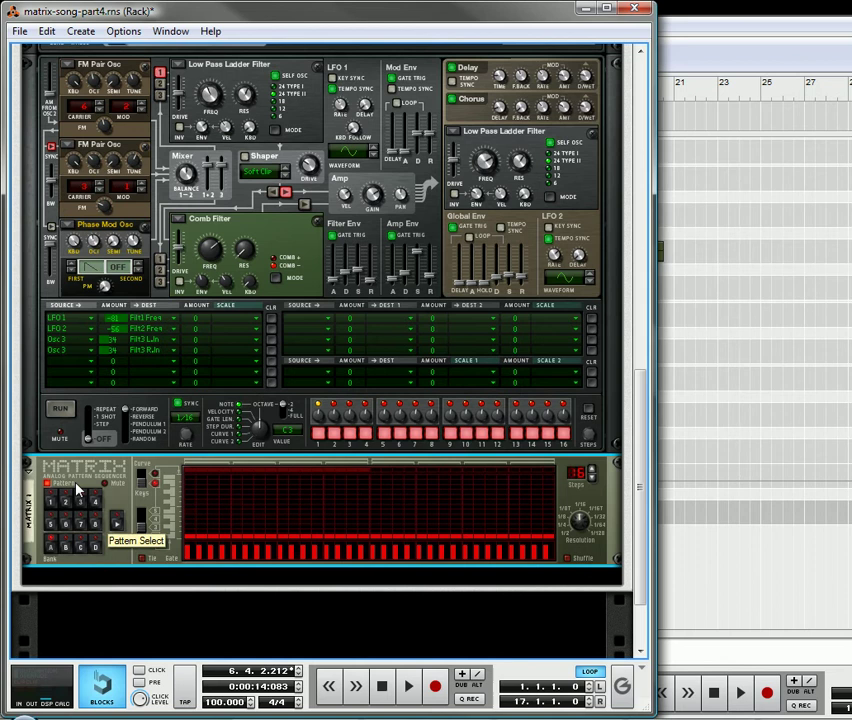
right_click(73, 487)
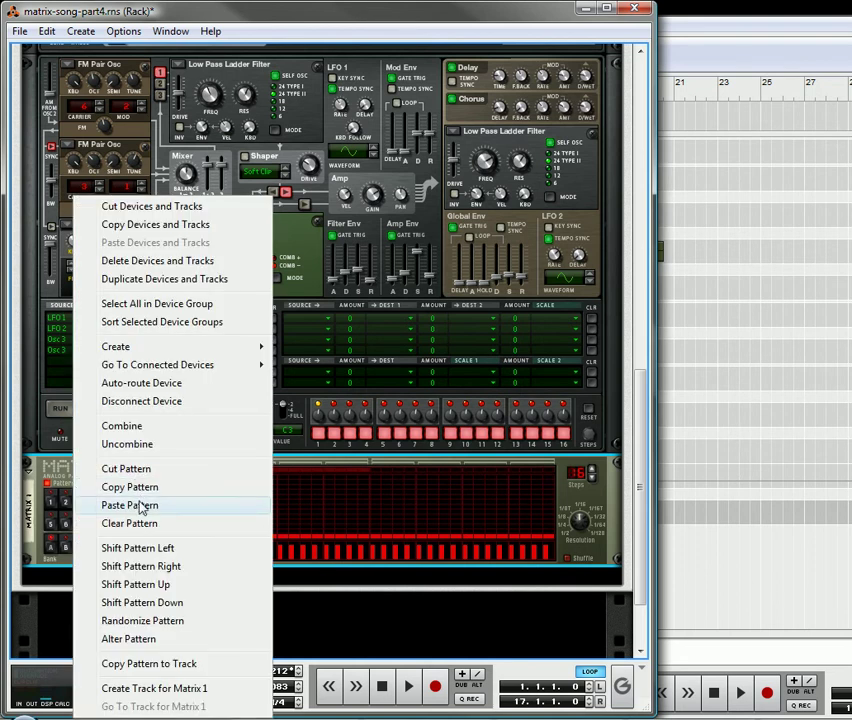
click(141, 508)
click(95, 505)
right_click(60, 490)
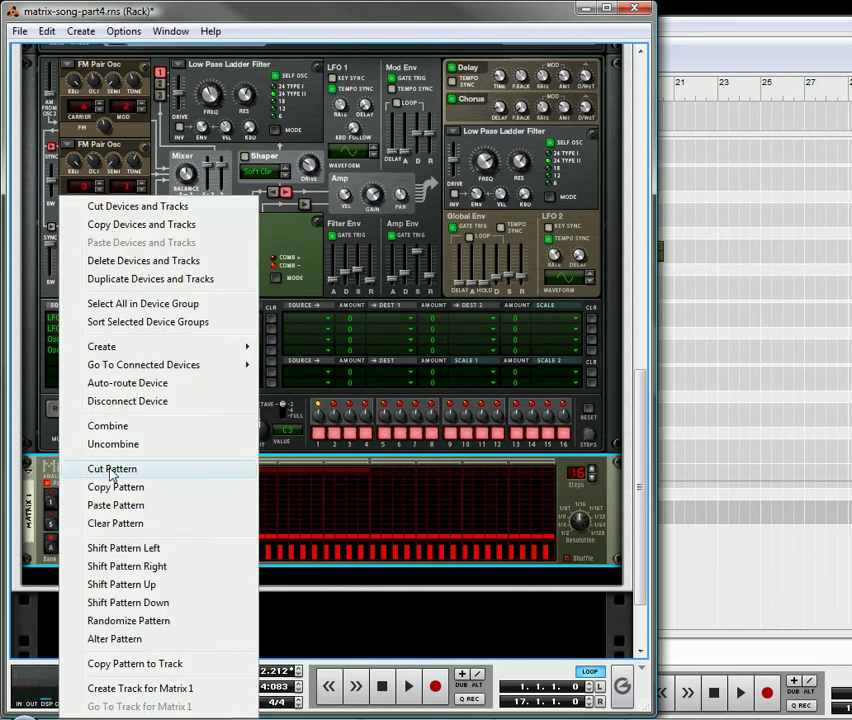
click(120, 506)
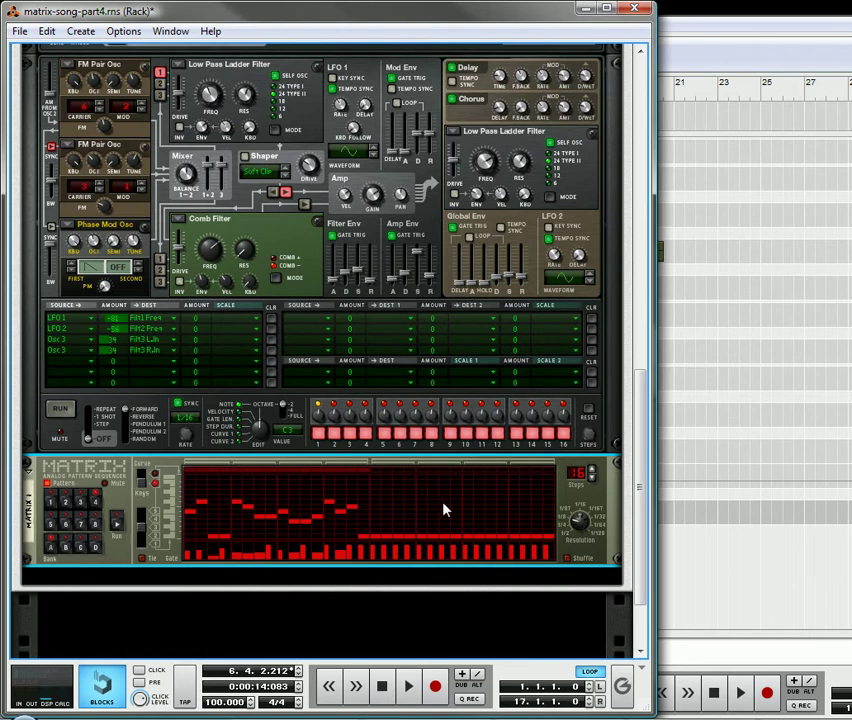
click(64, 502)
- Start playback and redraw the Matrix pattern's opening notes as a descending step line
click(408, 686)
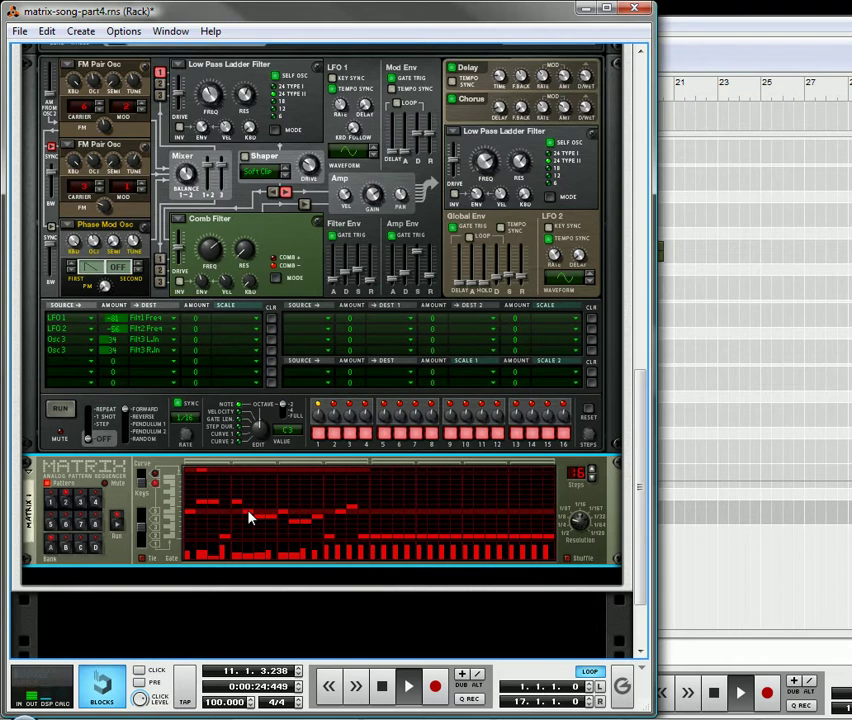
mouse_move(247, 514)
mouse_down()
mouse_move(305, 532)
mouse_move(305, 516)
mouse_move(318, 517)
mouse_move(308, 531)
mouse_move(310, 557)
mouse_move(330, 543)
mouse_move(329, 504)
mouse_move(340, 517)
mouse_up()
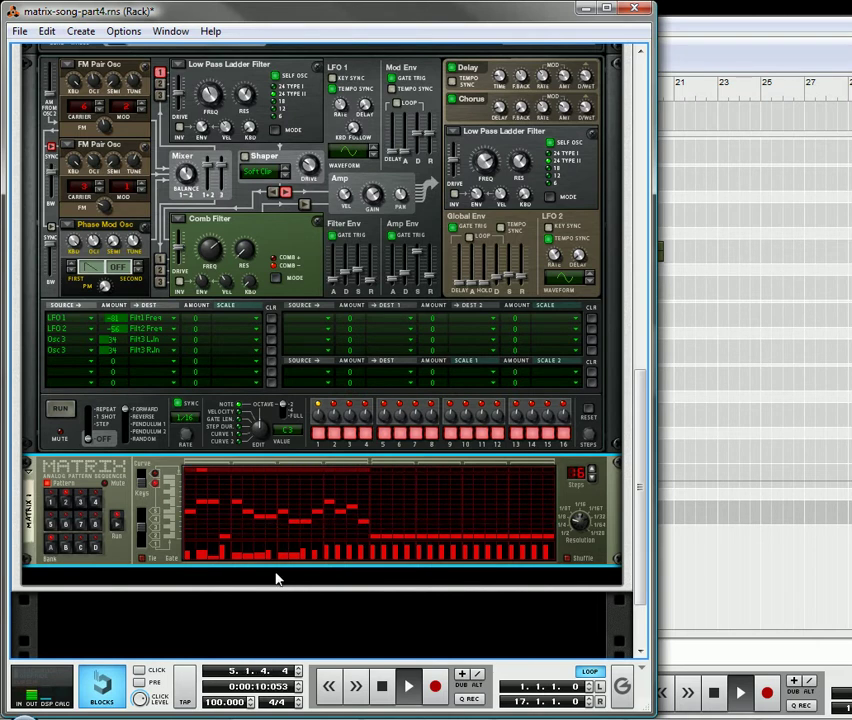
- Copy the Matrix pattern into two more slots, then vary gate lengths across another pattern's middle steps
right_click(71, 487)
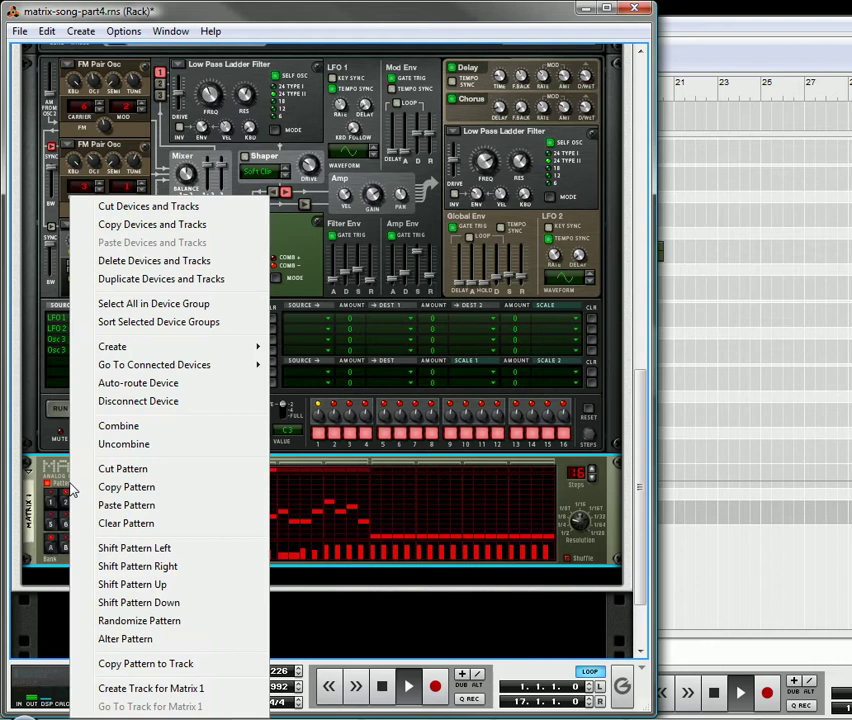
click(133, 488)
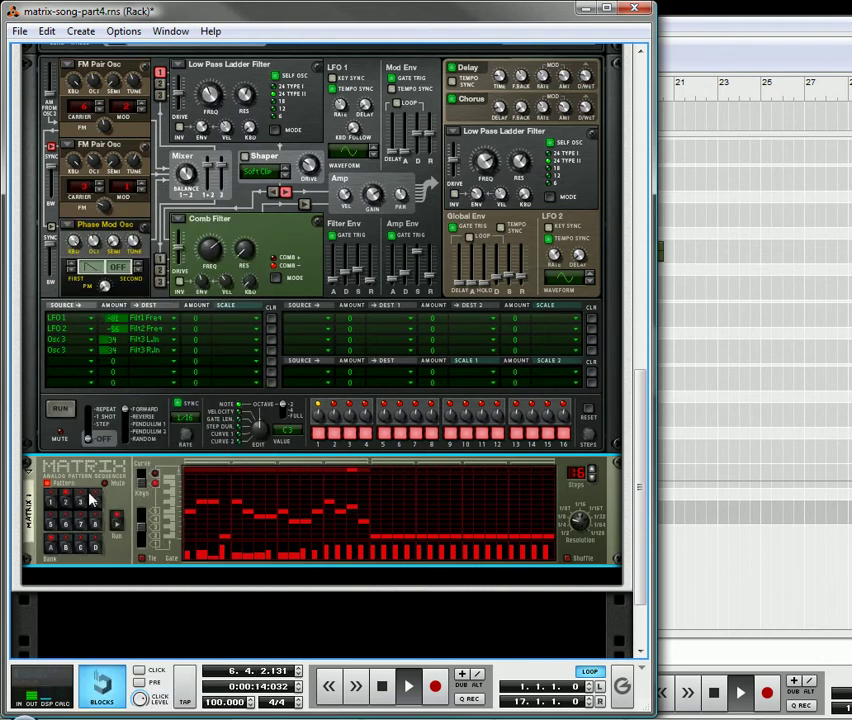
right_click(68, 487)
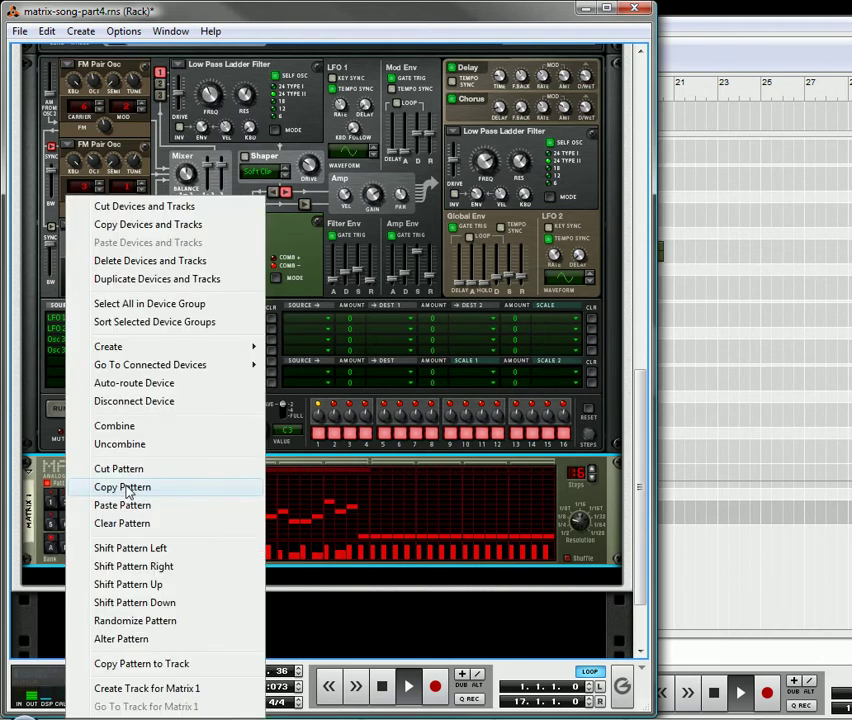
click(125, 506)
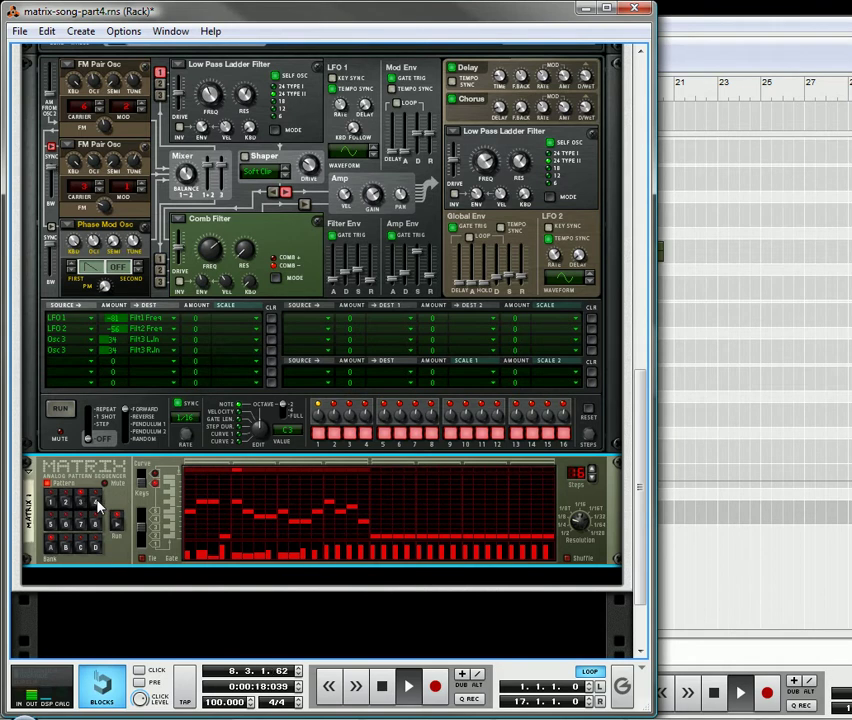
right_click(86, 486)
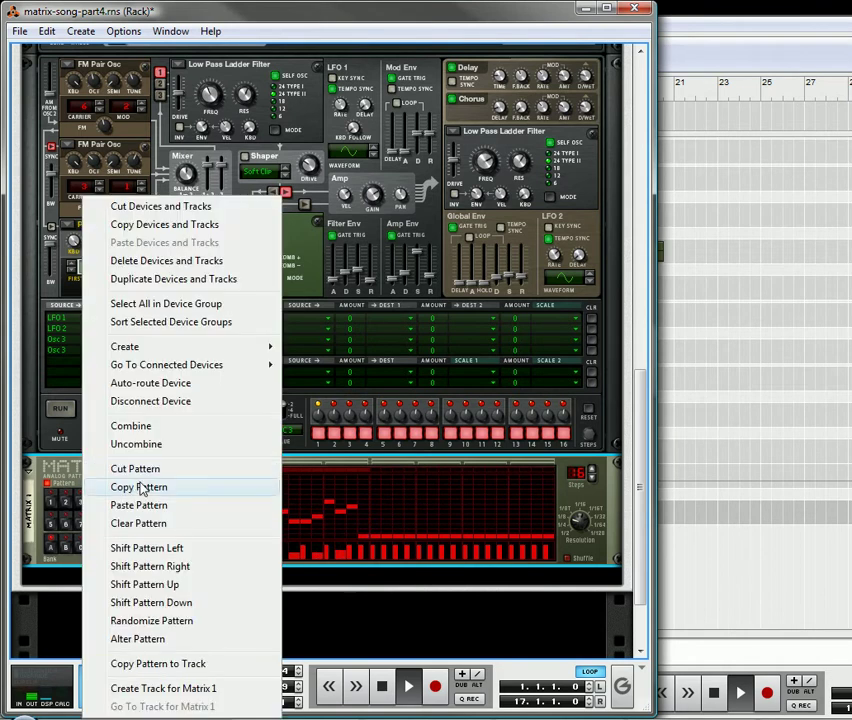
click(147, 507)
click(82, 504)
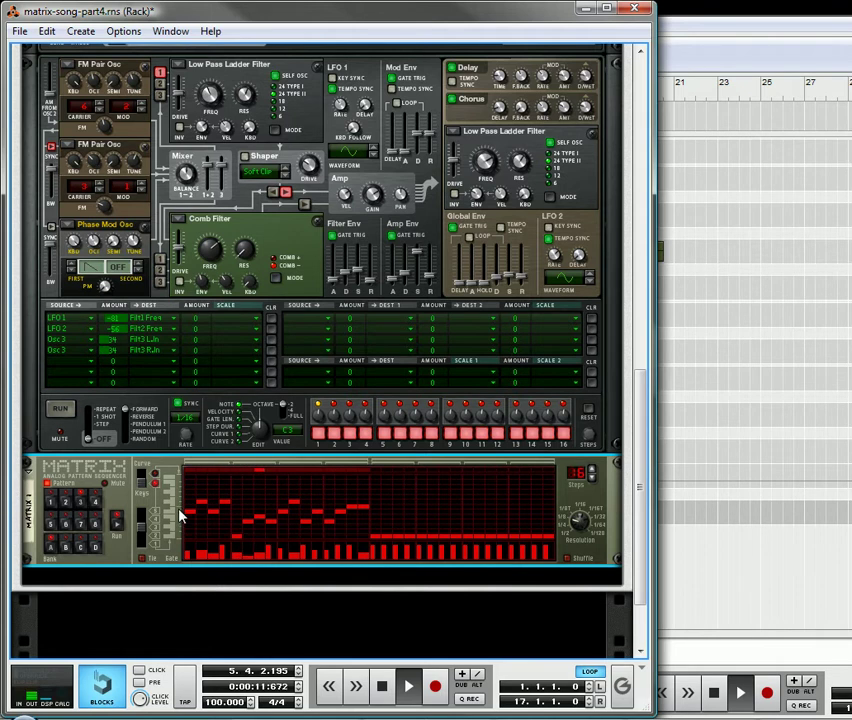
drag(190, 551, 352, 565)
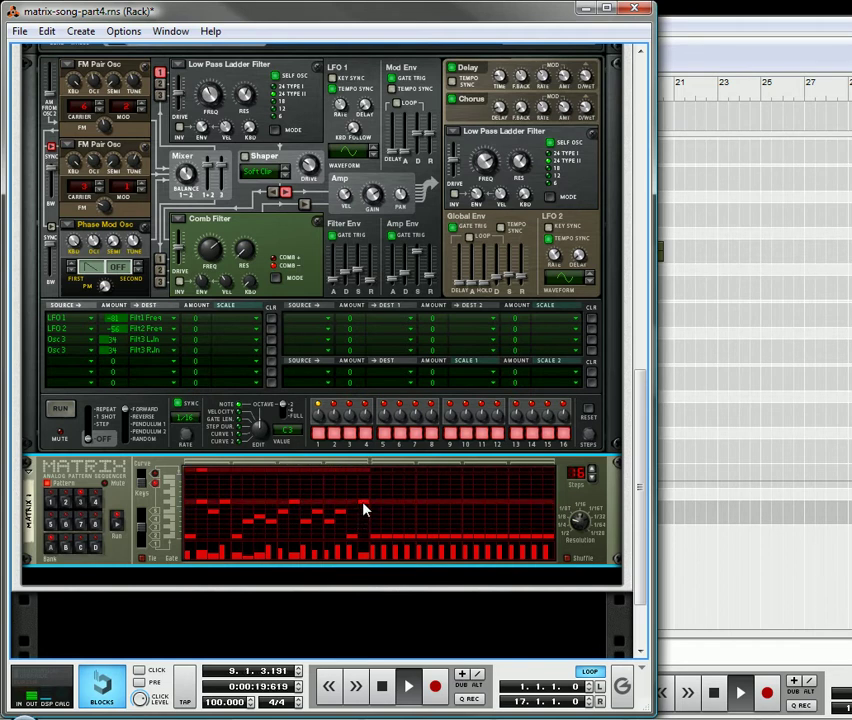
- Copy the current Matrix 1 pattern and paste it into another pattern slot
right_click(77, 487)
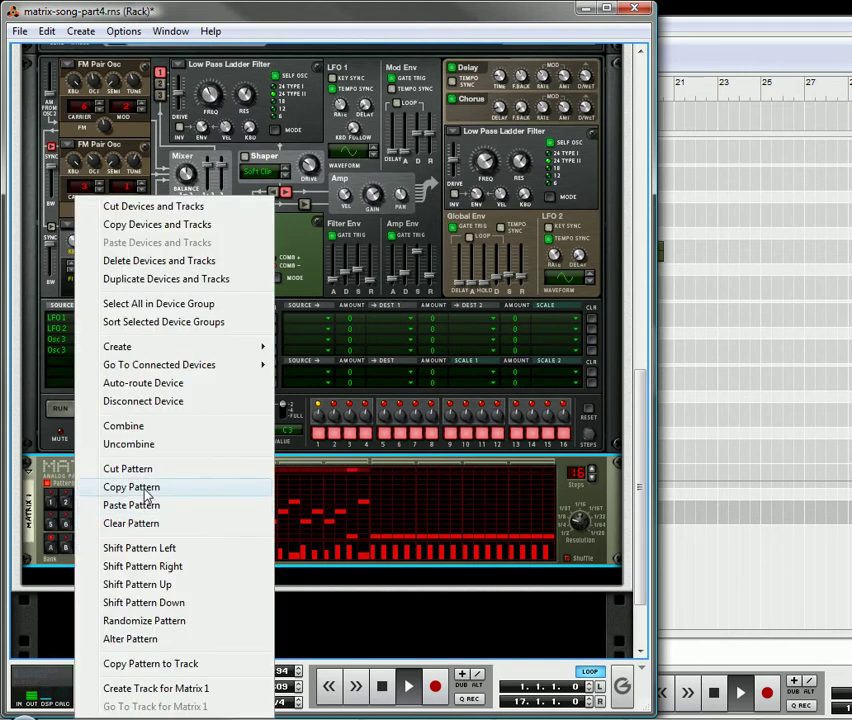
click(130, 487)
right_click(80, 488)
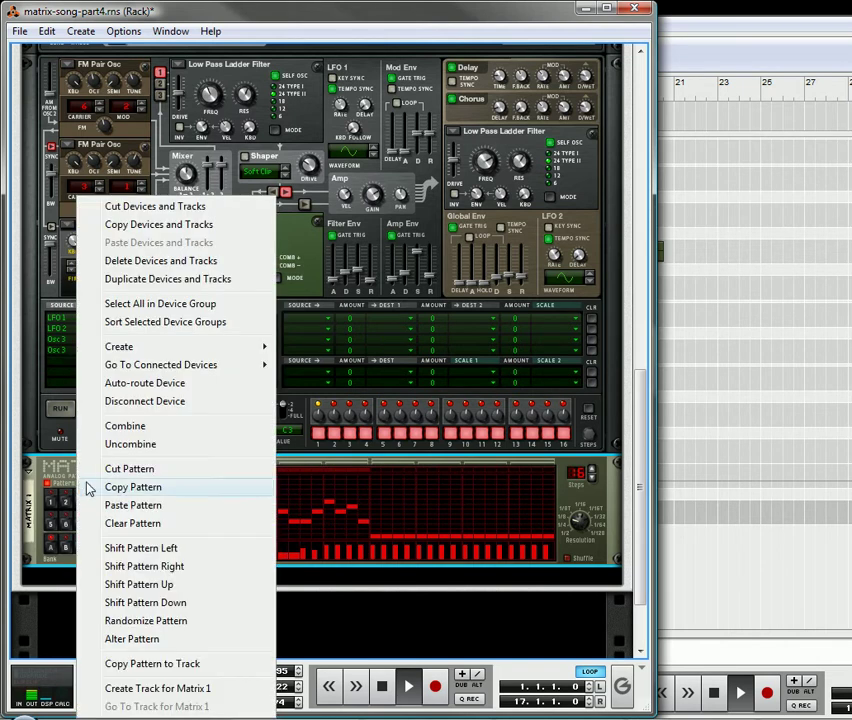
click(128, 507)
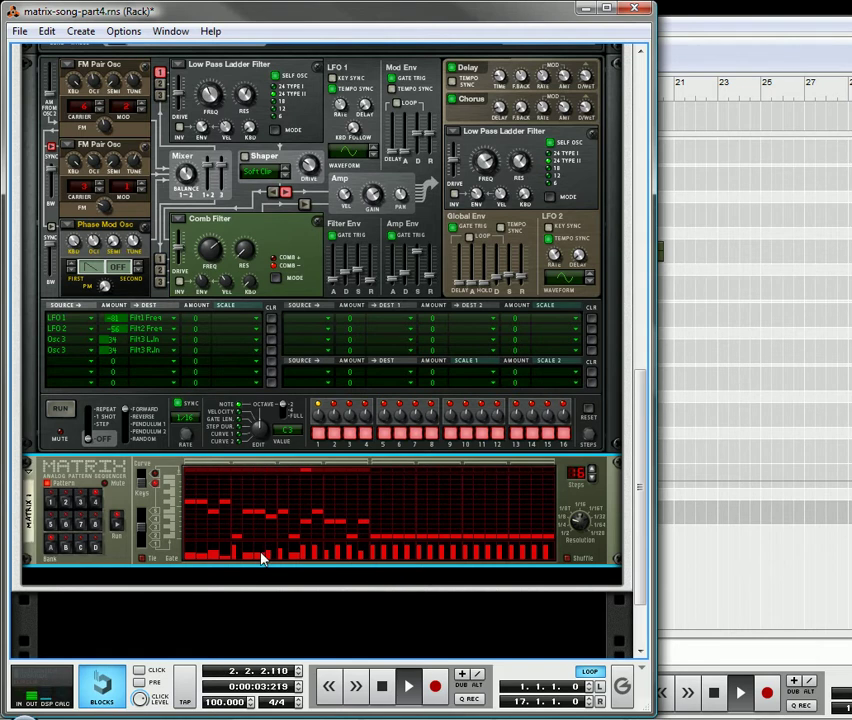
- Switch Matrix 1 to a blank pattern slot and scroll the rack to review Thor
click(49, 526)
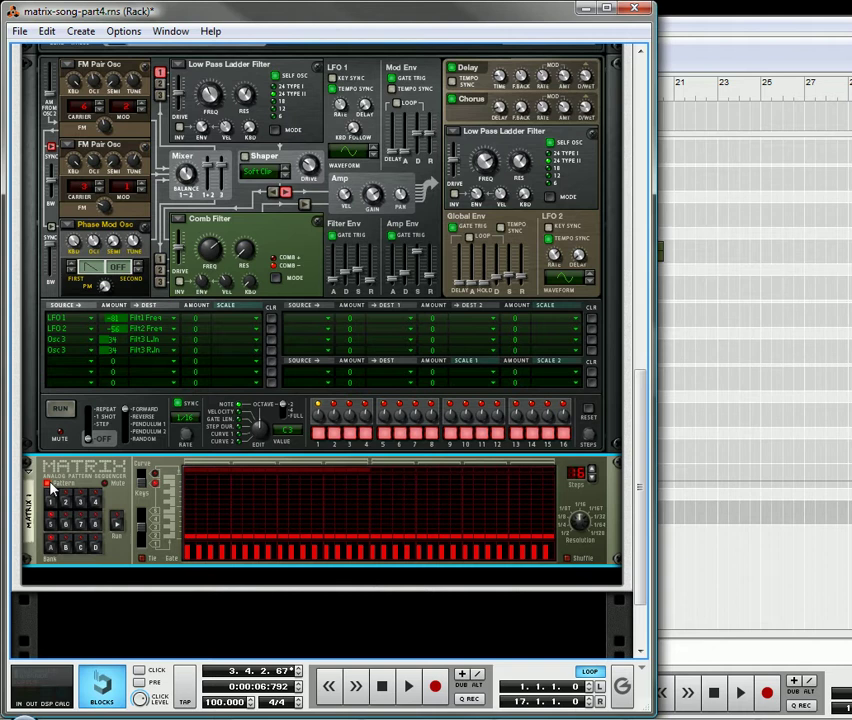
scroll(93, 334, up, 3)
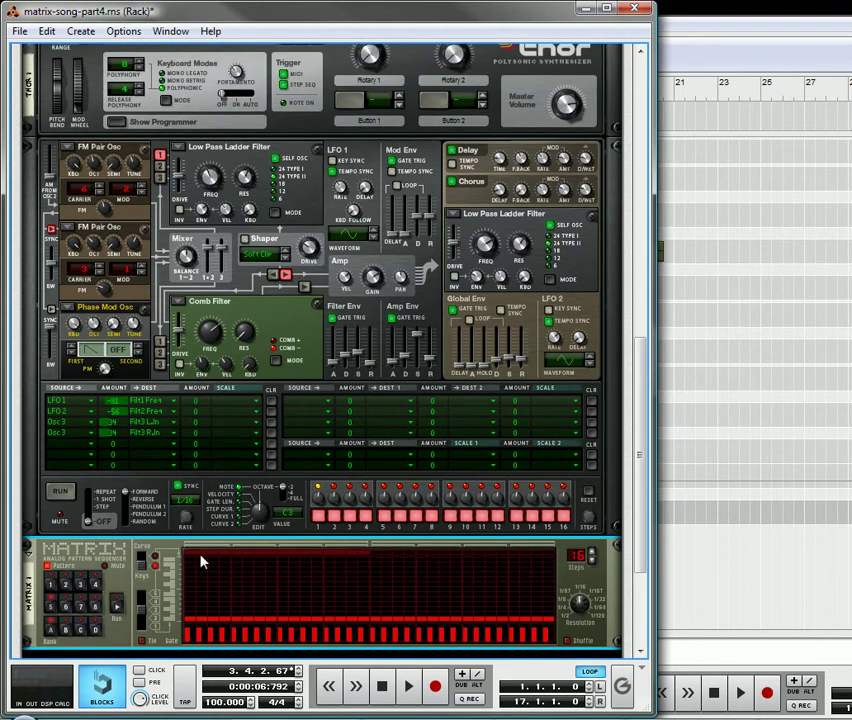
scroll(130, 590, down, 2)
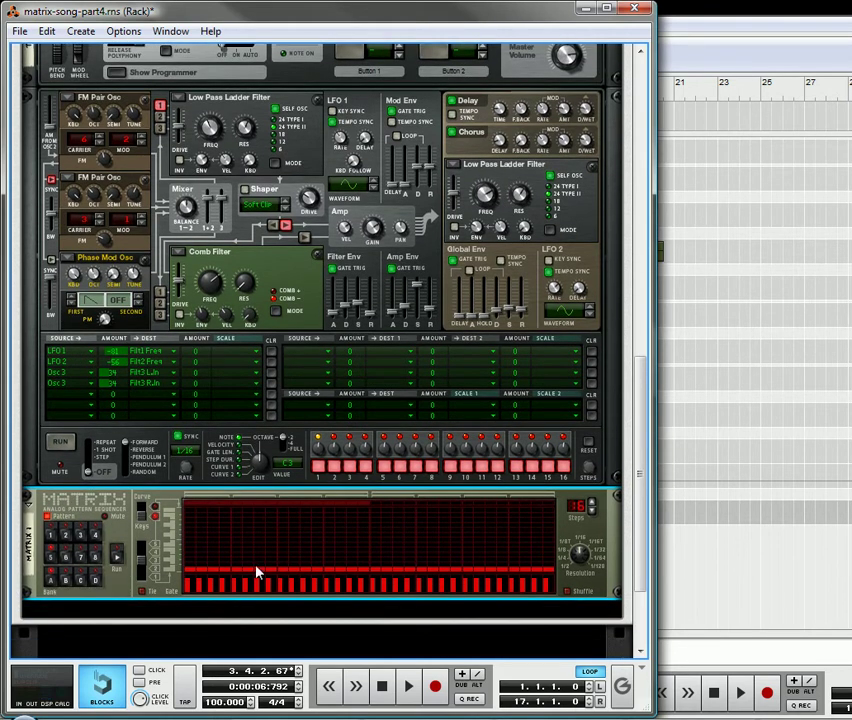
scroll(192, 510, up, 5)
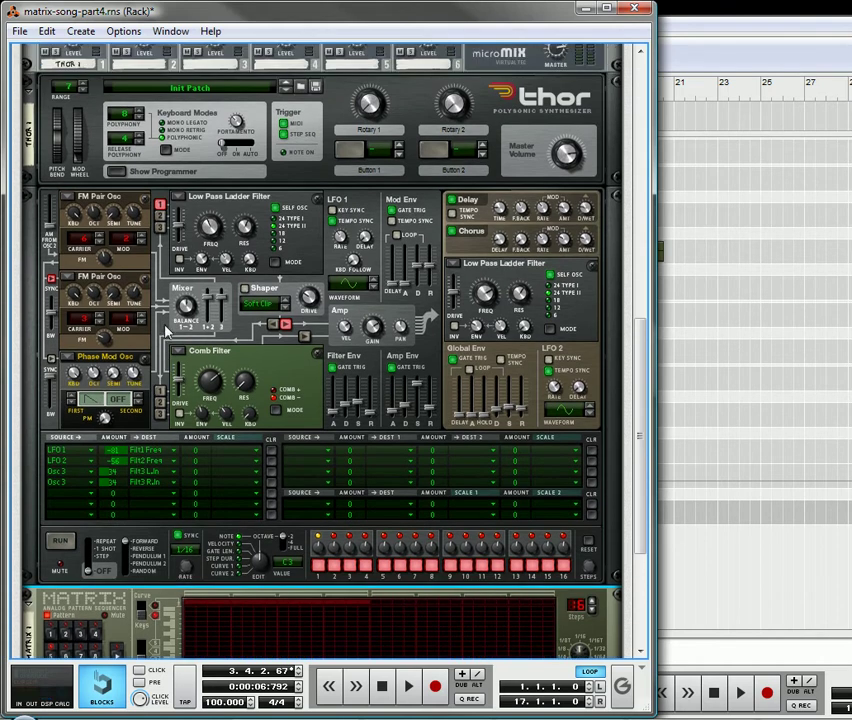
scroll(166, 331, up, 1)
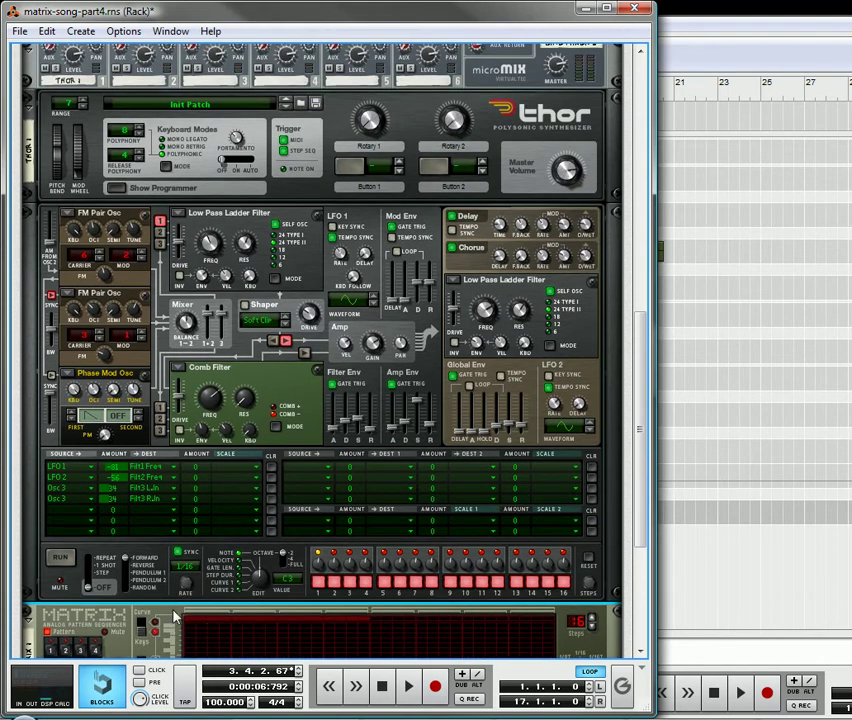
scroll(165, 615, down, 3)
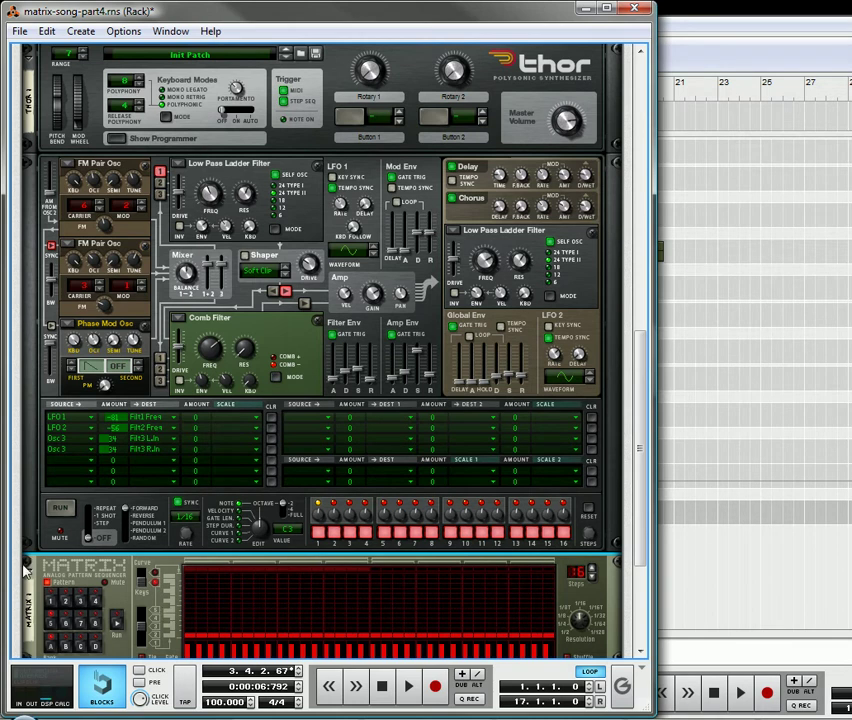
scroll(50, 450, down, 3)
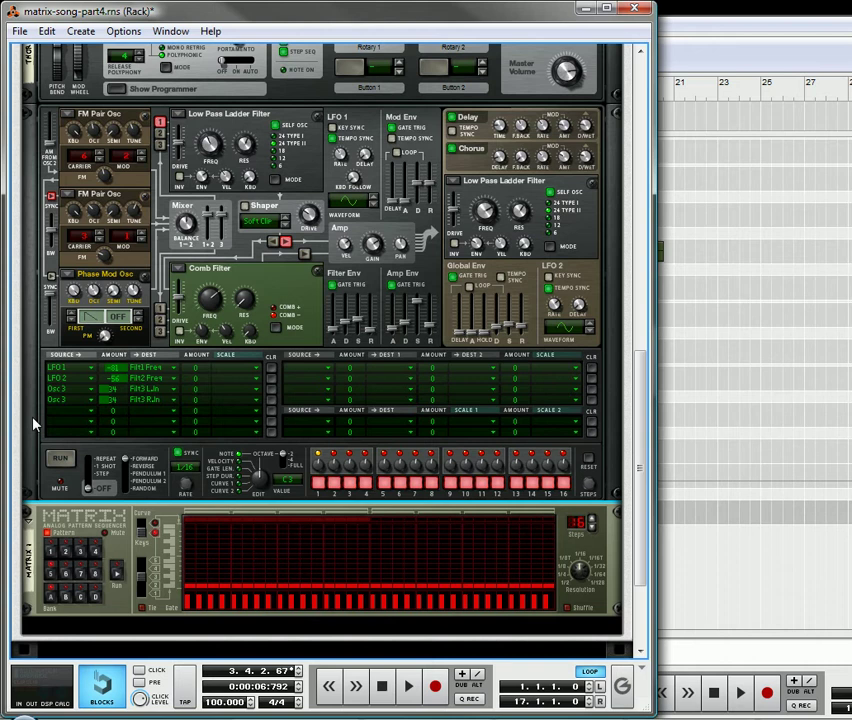
- Duplicate the Matrix and Thor pair with their tracks twice, creating Thor 1 Copy and Matrix 1 Copy
click(68, 521)
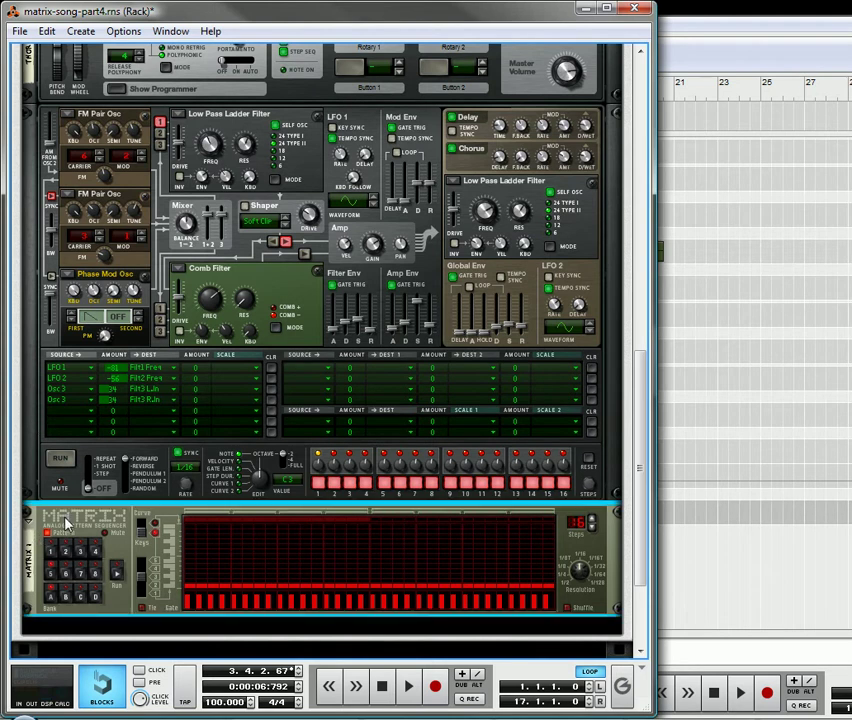
right_click(68, 521)
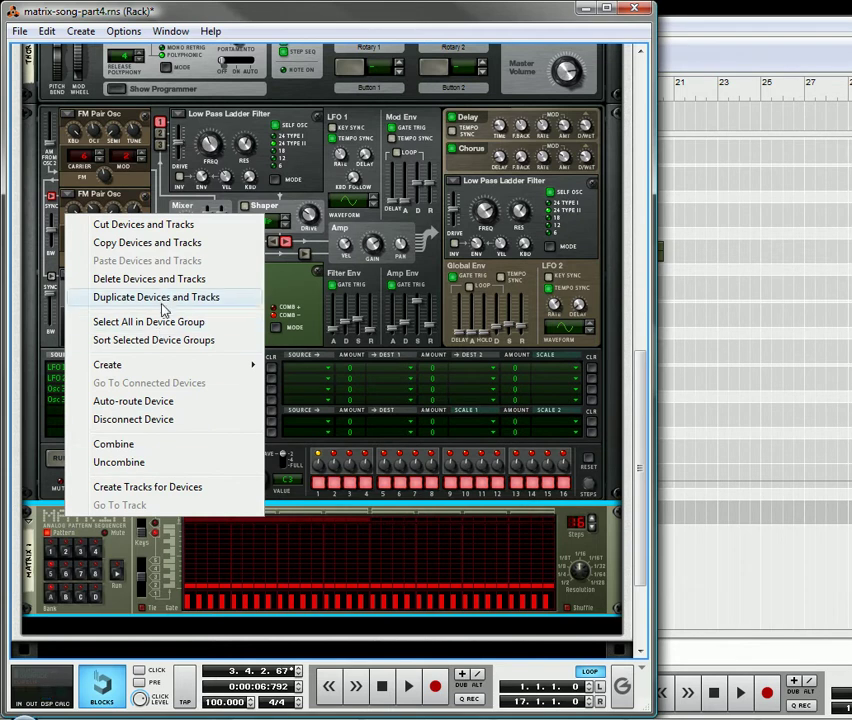
click(217, 305)
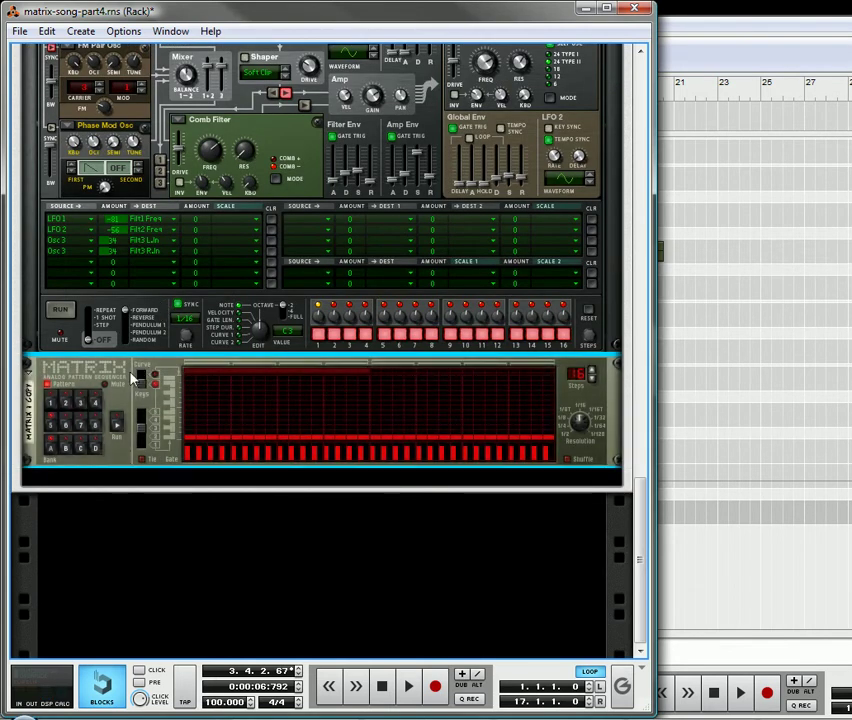
right_click(128, 377)
click(198, 470)
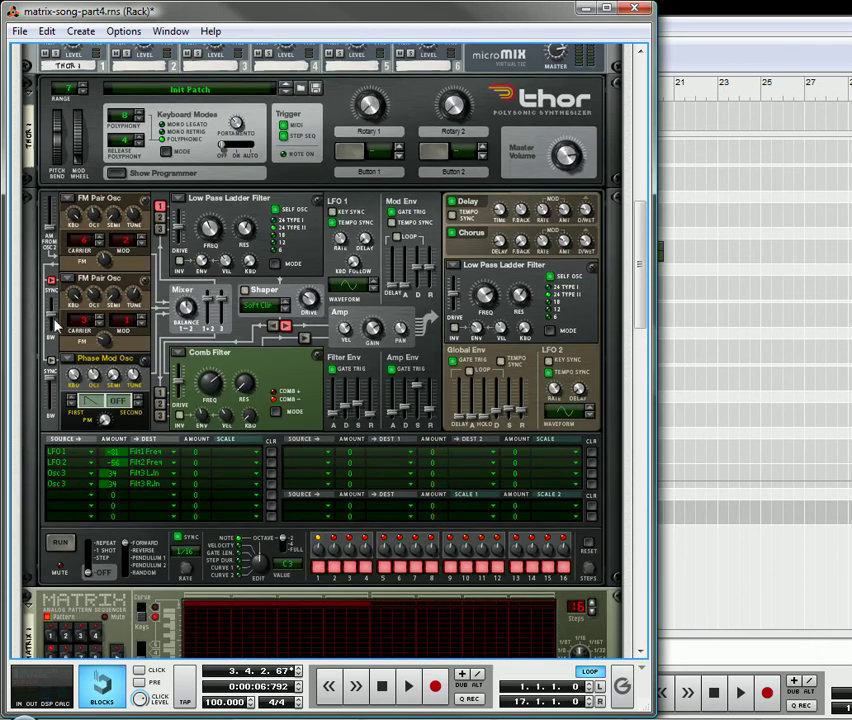
- Route Combinator Rotary 1 to Osc 2 Sync BW on Thor 1 Copy
scroll(87, 196, up, 5)
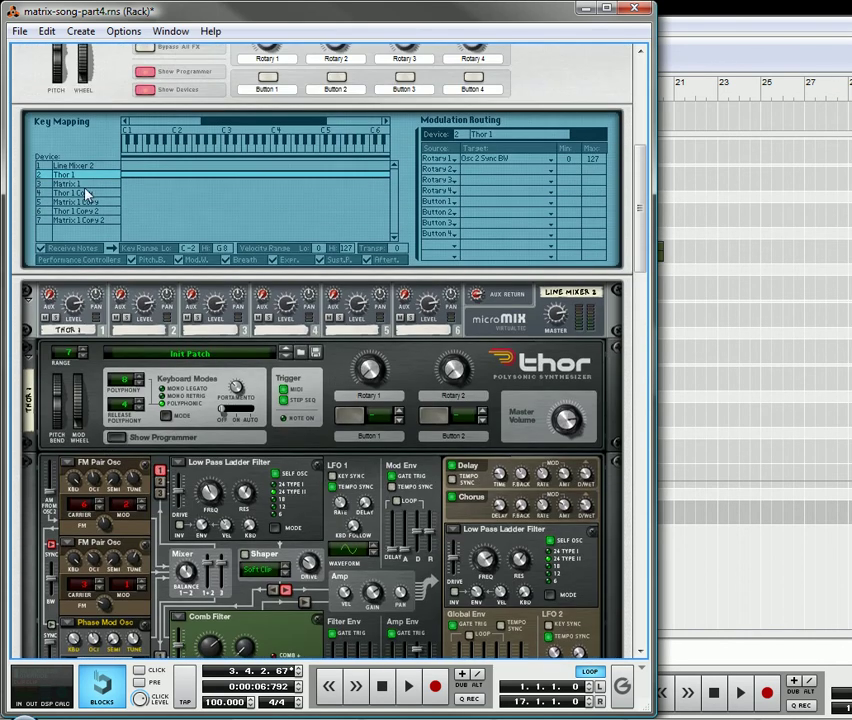
scroll(101, 237, up, 2)
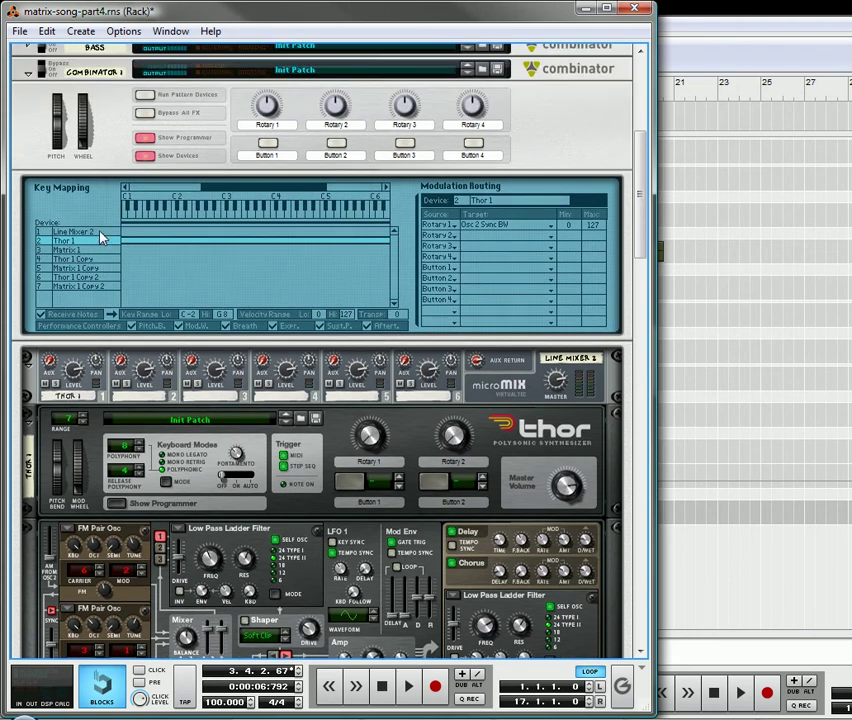
click(105, 262)
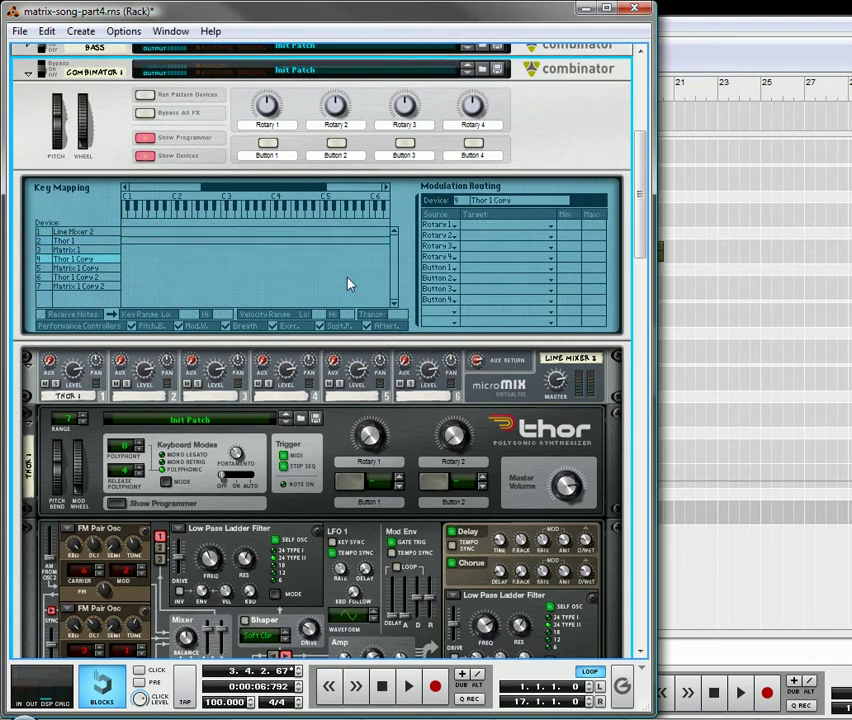
click(474, 228)
mouse_move(550, 529)
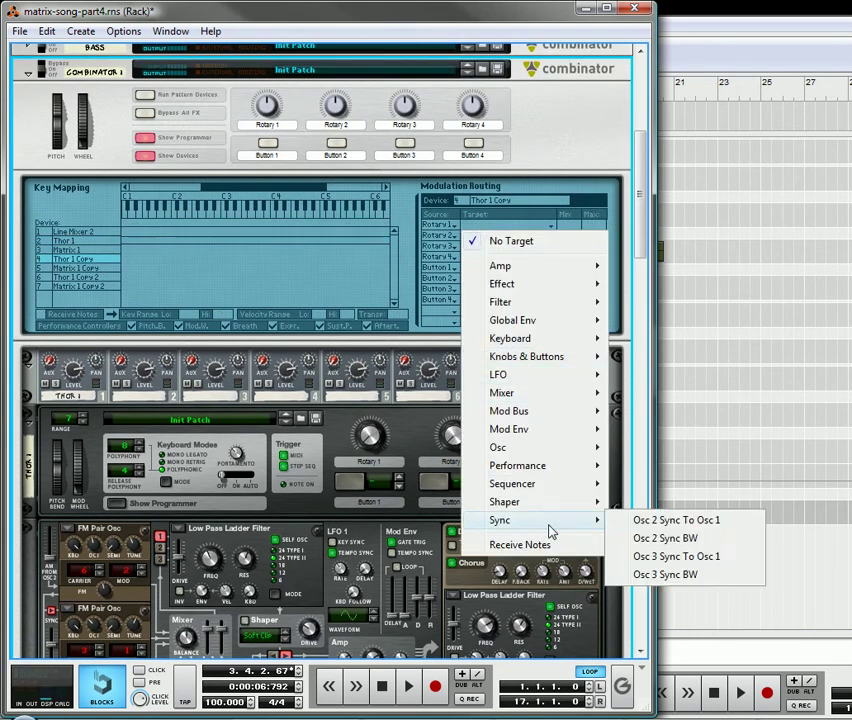
click(660, 539)
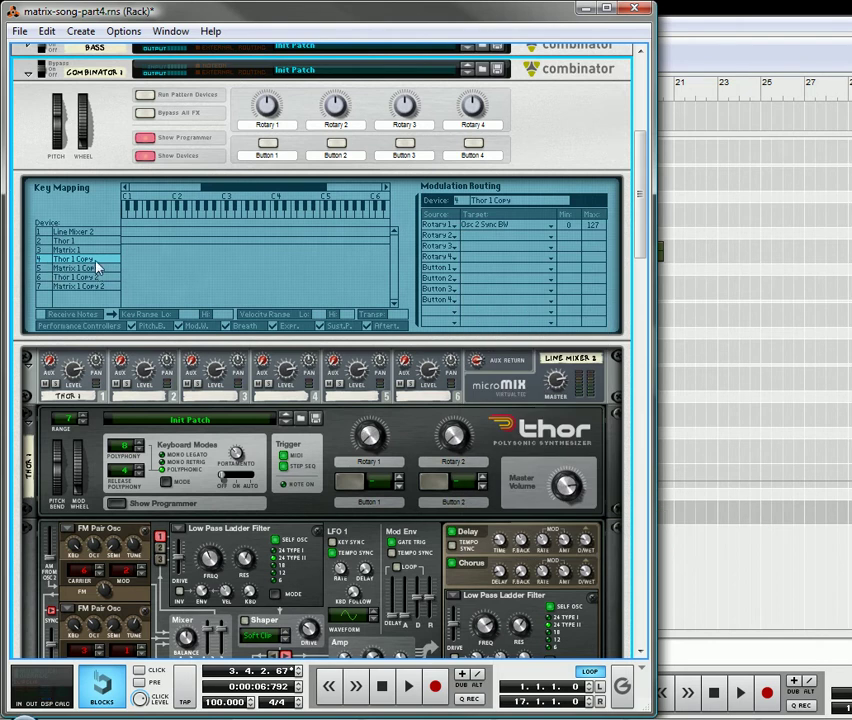
- Route Rotary 1 to Osc 3 Sync BW on Thor 1 Copy 2 as well
click(100, 277)
click(466, 227)
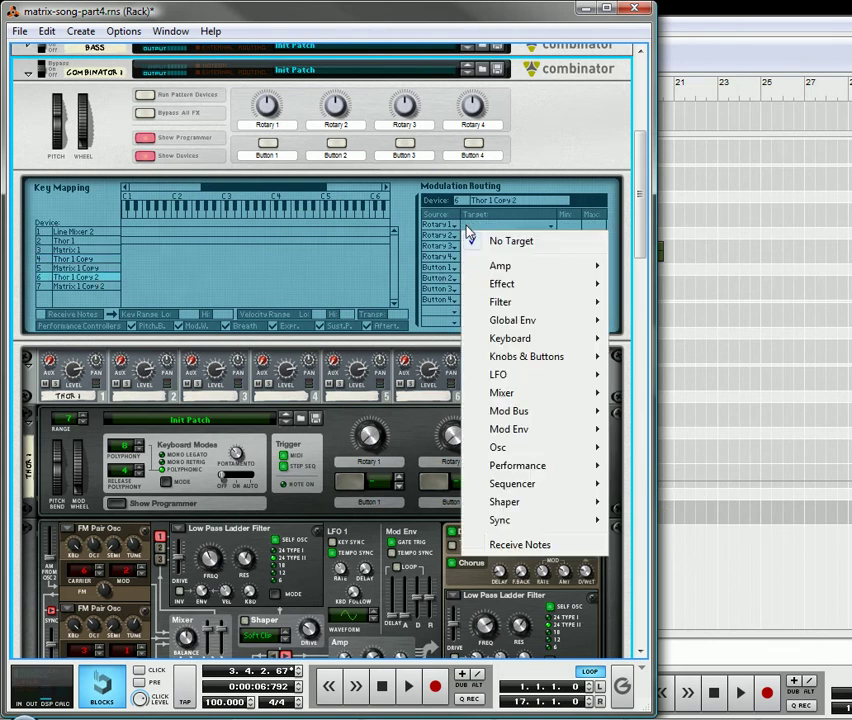
mouse_move(546, 534)
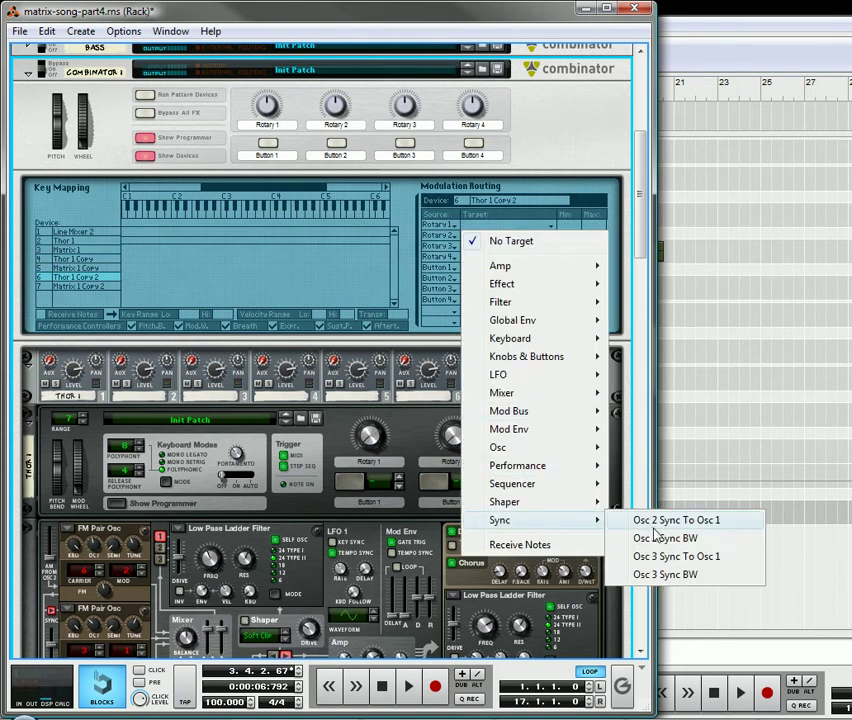
click(679, 578)
- Label Rotary 1 as 'Sync BW Mod'
double_click(274, 126)
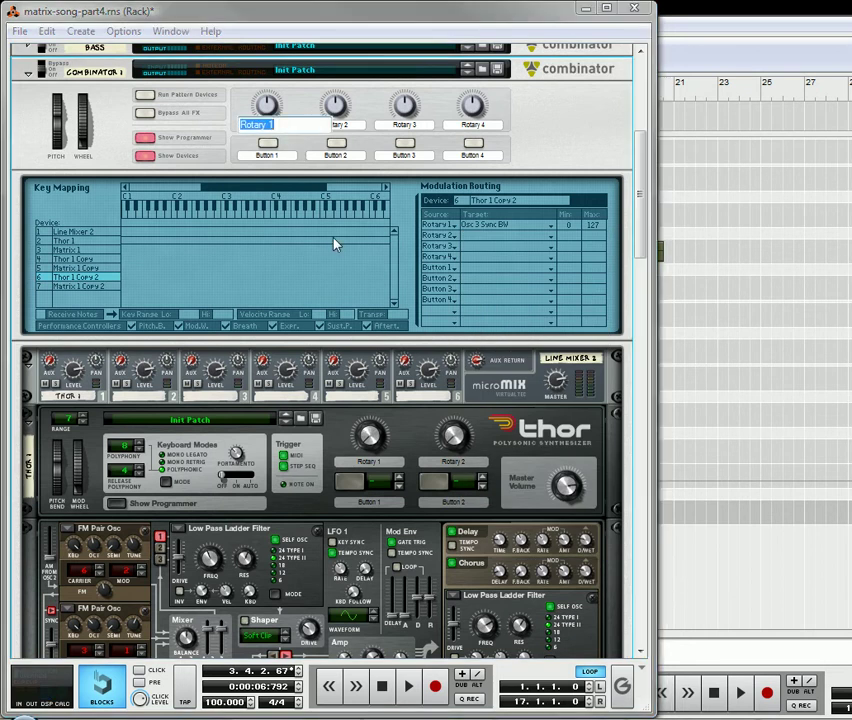
text(Sync BW Mod)
key(Return)
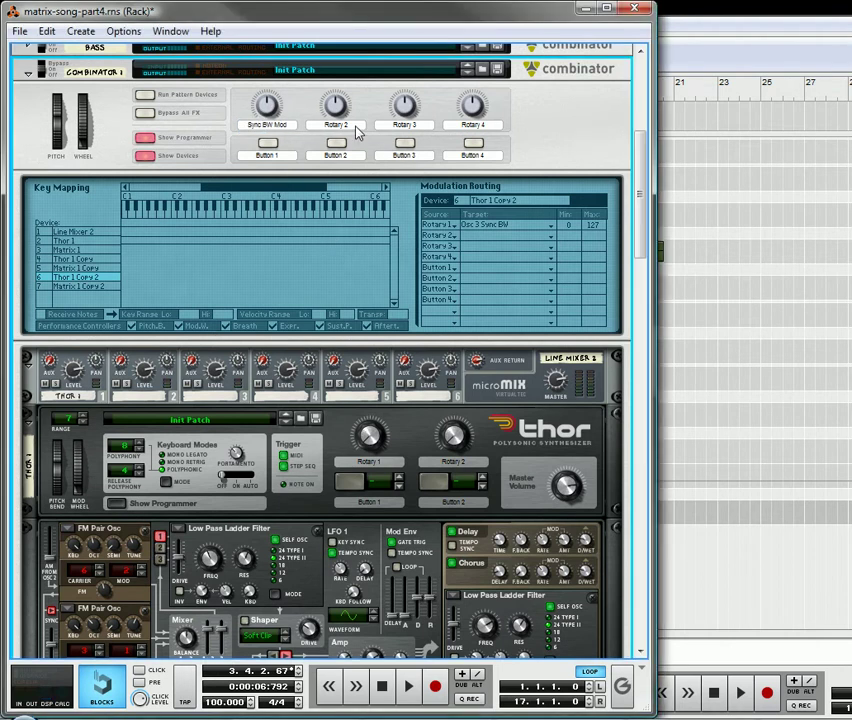
- Clear the labels of Rotaries 2–4 and Buttons 1, 2 and 4
double_click(354, 125)
key(BackSpace)
double_click(405, 125)
key(BackSpace)
double_click(470, 125)
key(BackSpace)
double_click(466, 155)
key(BackSpace)
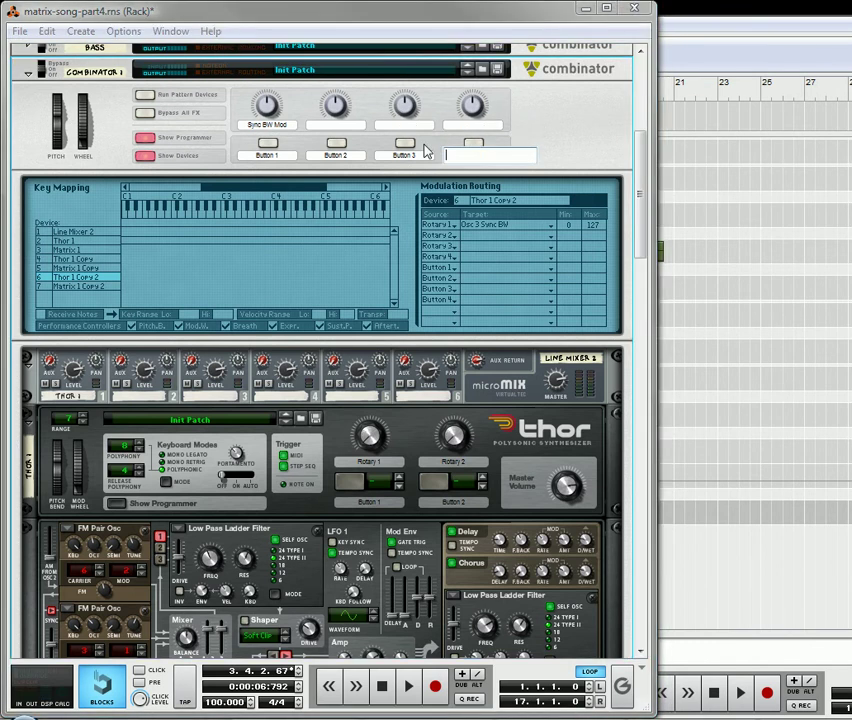
double_click(414, 156)
key(BackSpace)
double_click(336, 156)
key(BackSpace)
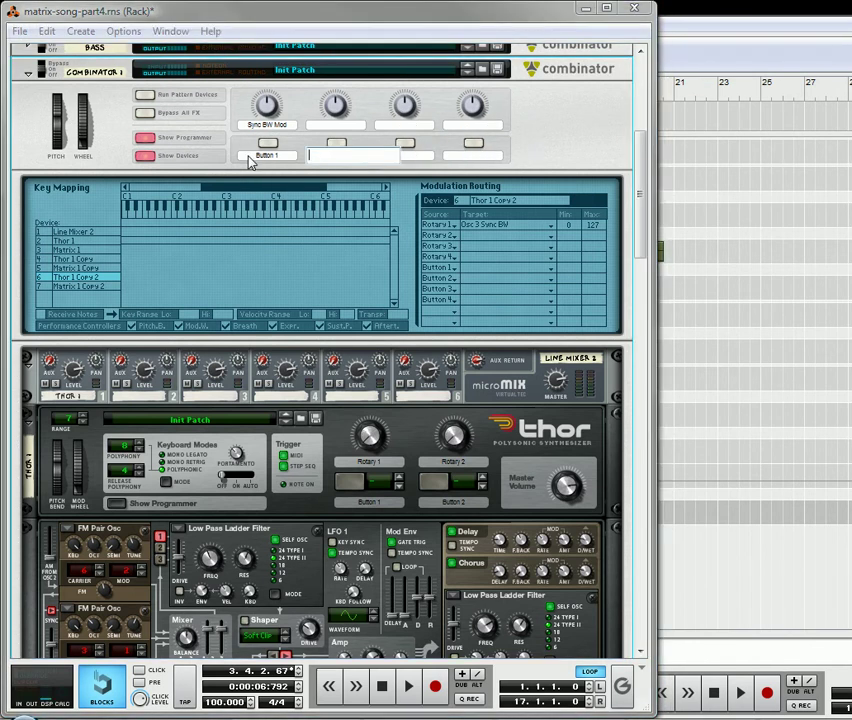
double_click(268, 156)
key(BackSpace)
- Start song playback so the Matrix pattern can be heard while editing
scroll(327, 344, down, 4)
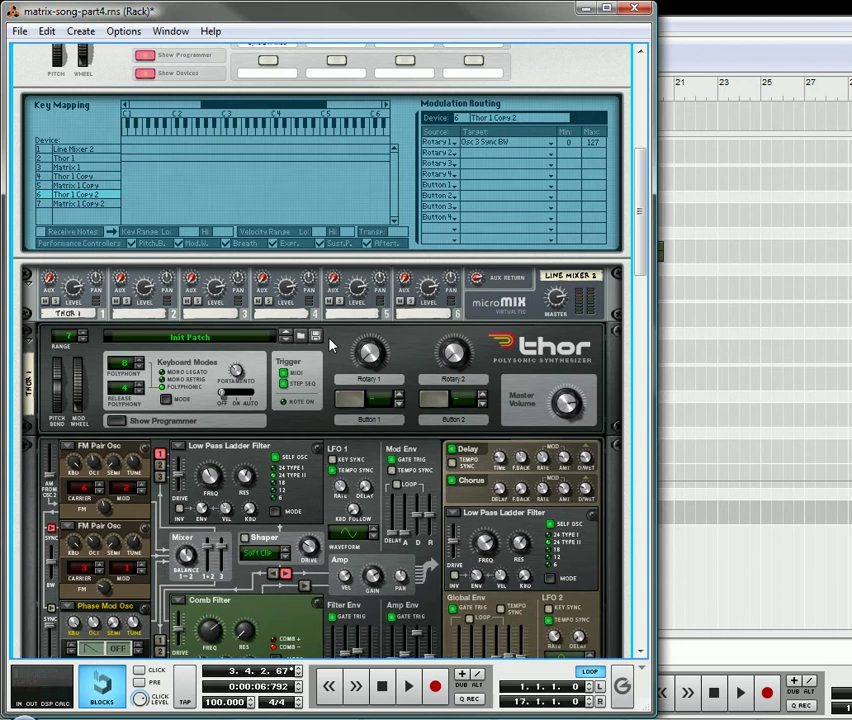
scroll(312, 360, down, 6)
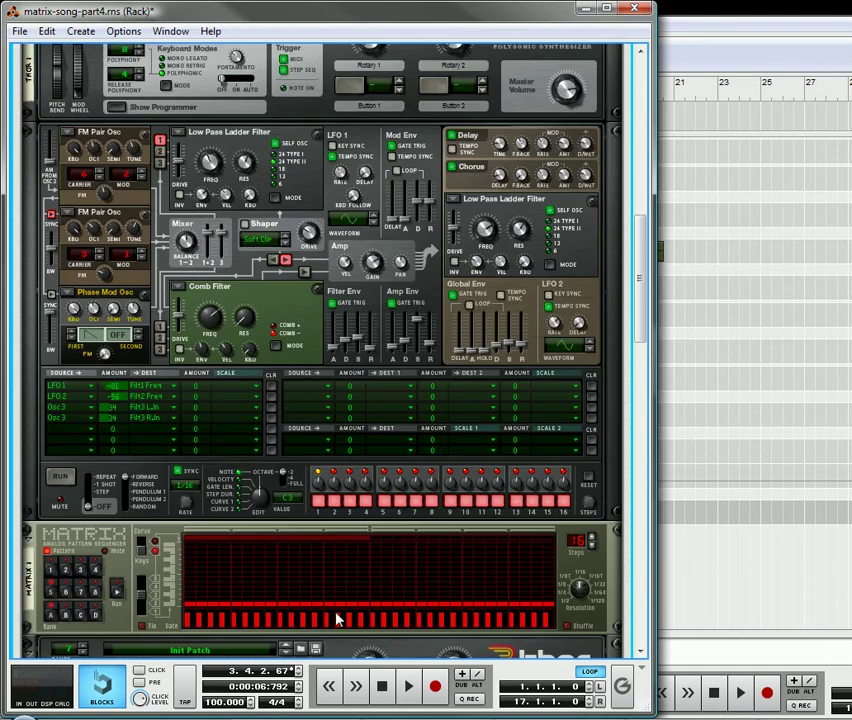
scroll(337, 608, down, 7)
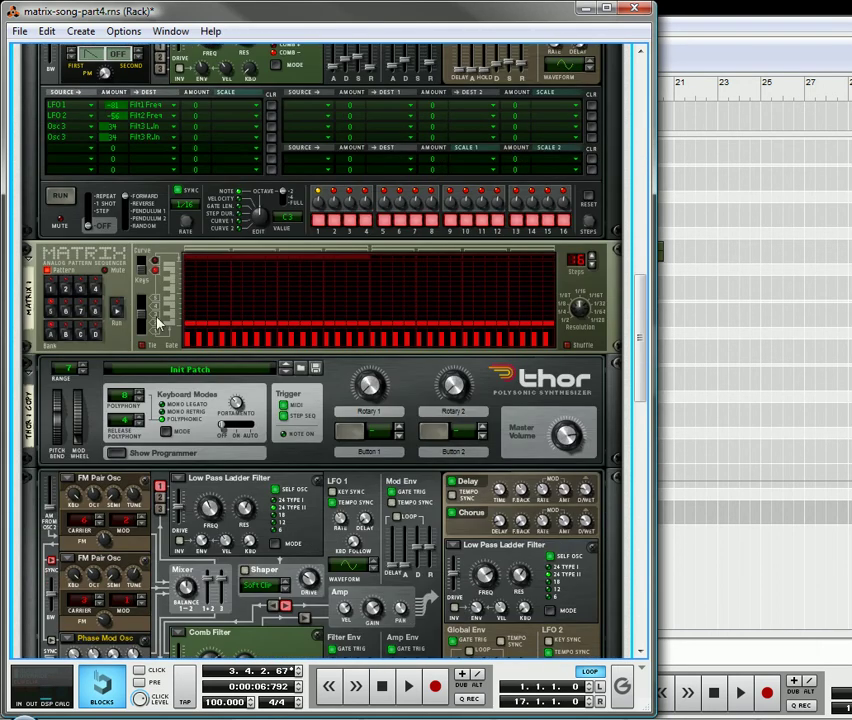
scroll(358, 383, down, 5)
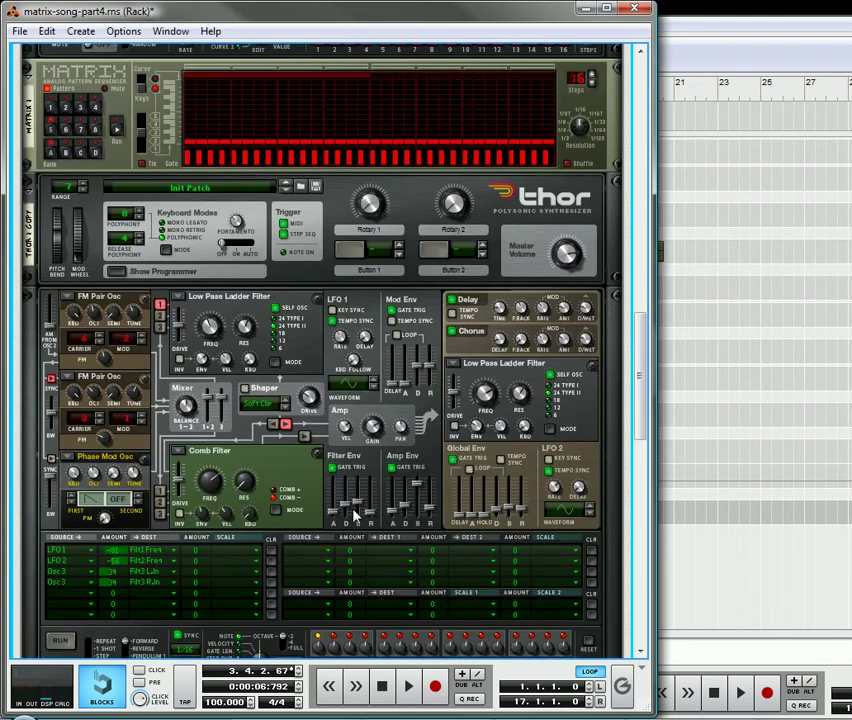
click(407, 698)
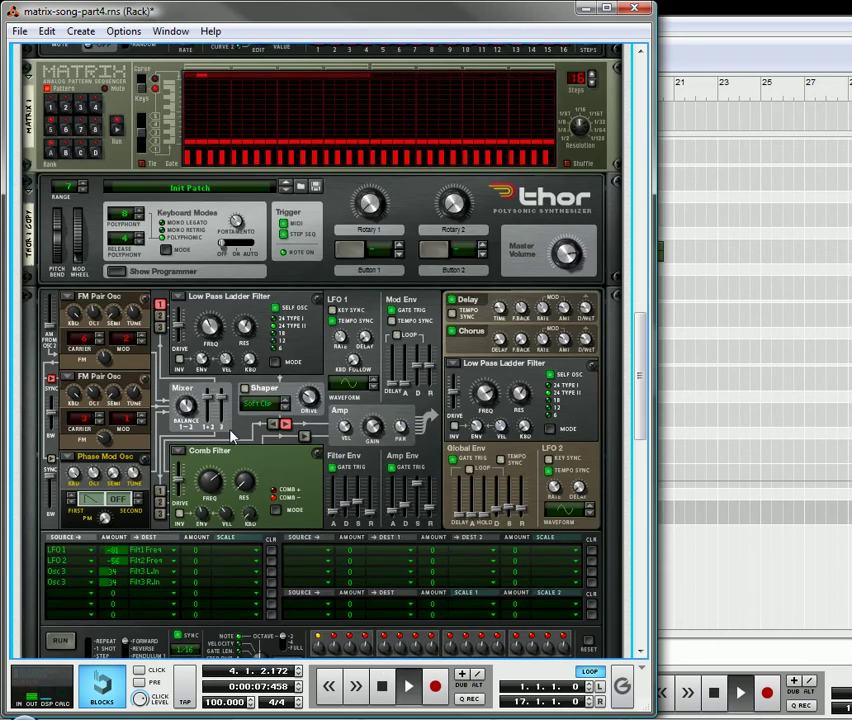
scroll(210, 443, up, 4)
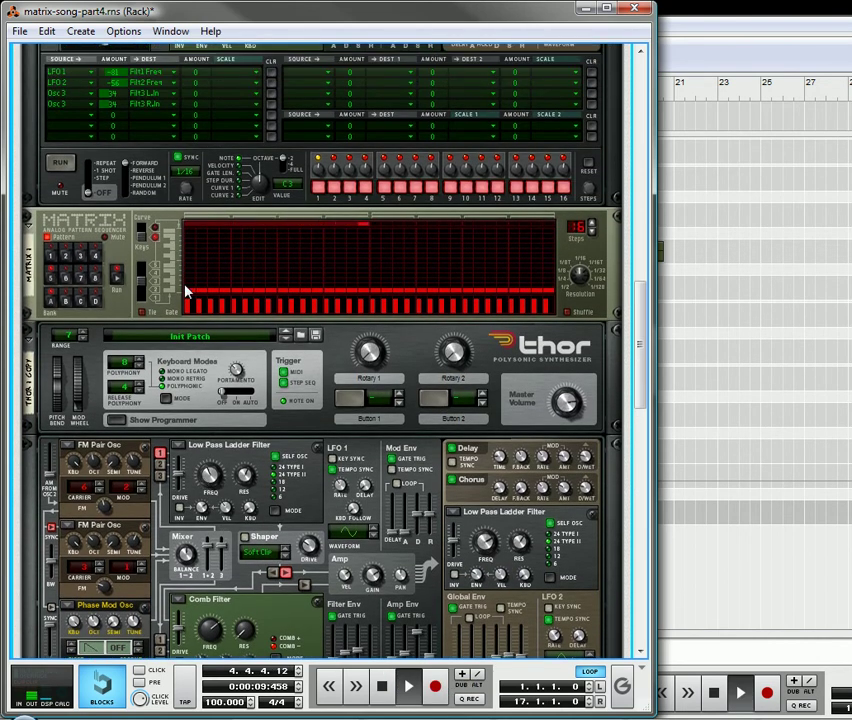
- Draw low notes in the opening steps, using octave 2 to lower steps 3 and 4
drag(193, 285, 222, 282)
click(223, 281)
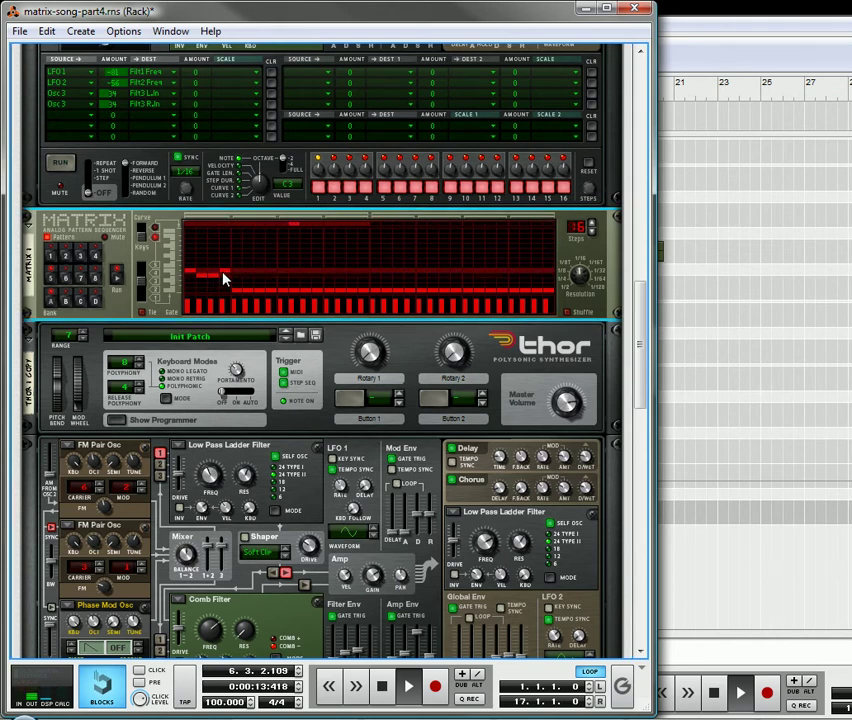
click(143, 266)
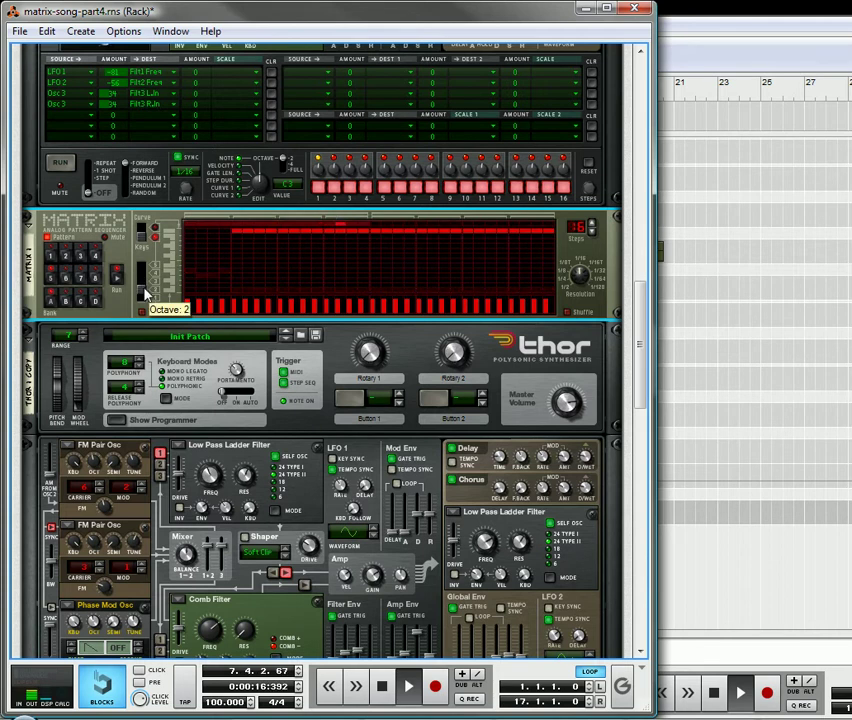
click(237, 248)
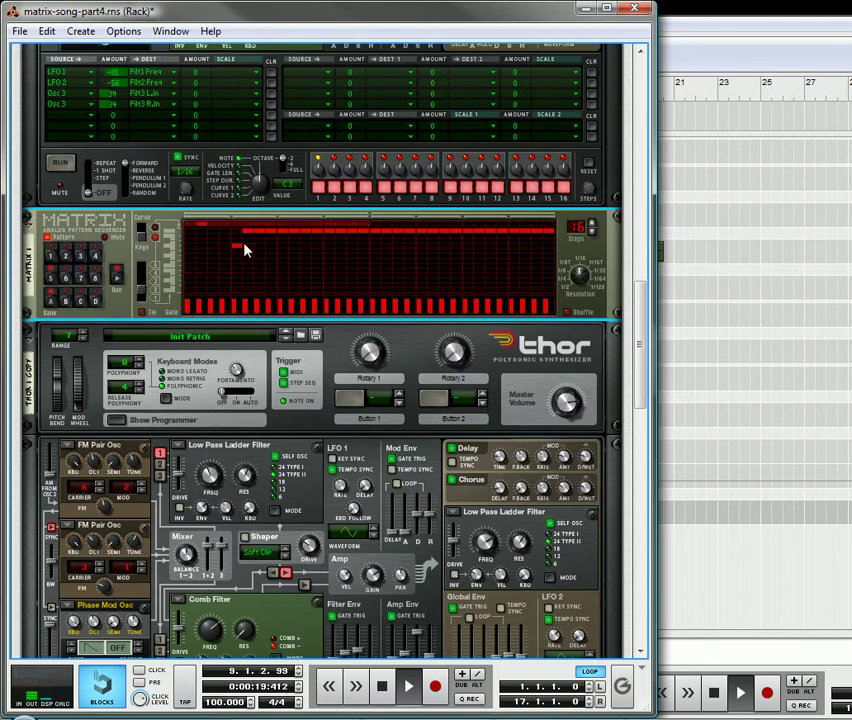
click(244, 245)
click(260, 242)
click(272, 247)
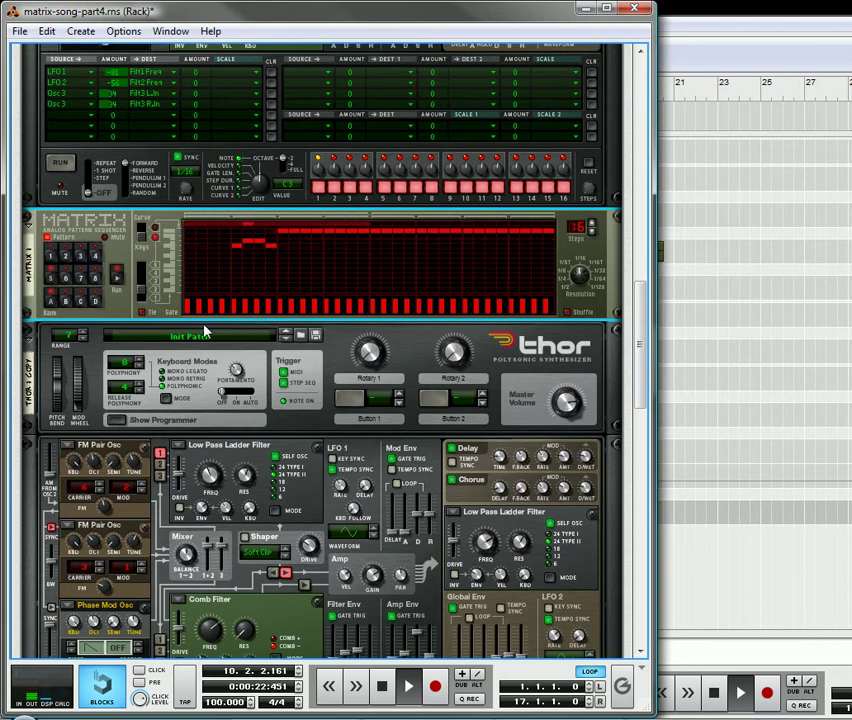
- In octave 3, draw notes from step 5 onward, rising to high notes at steps 8–9
click(145, 290)
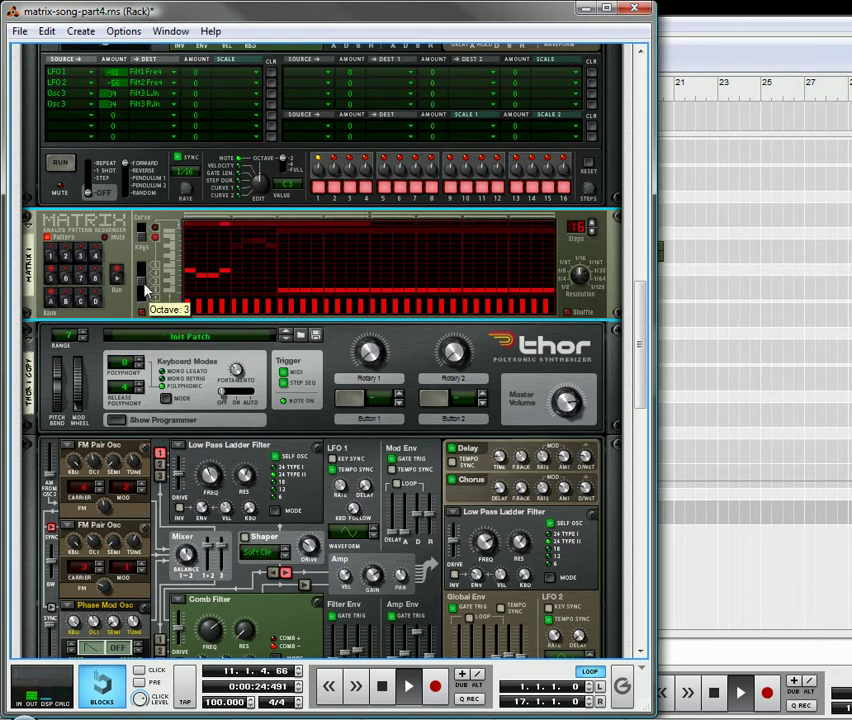
click(283, 283)
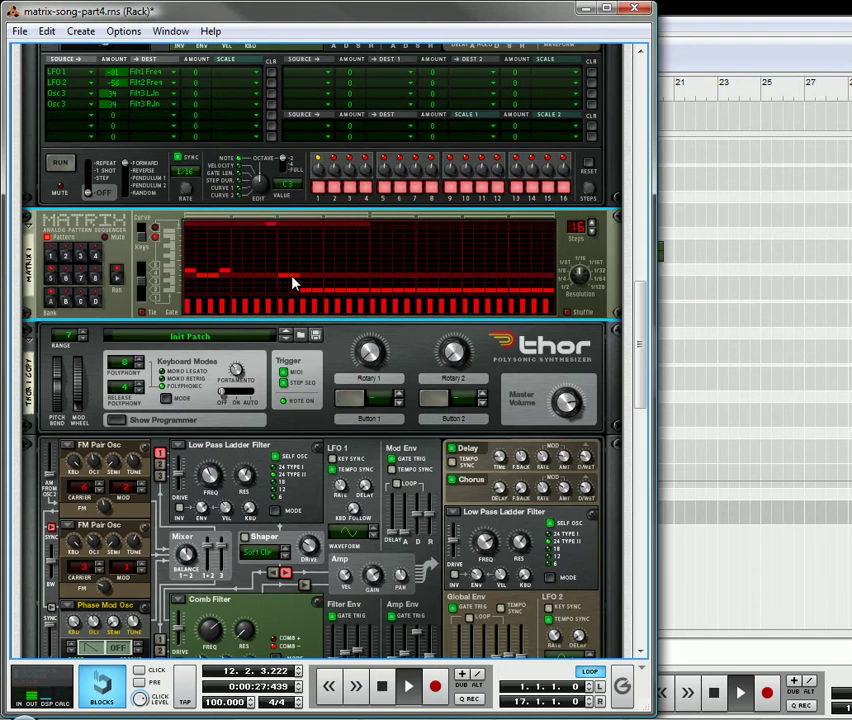
click(302, 290)
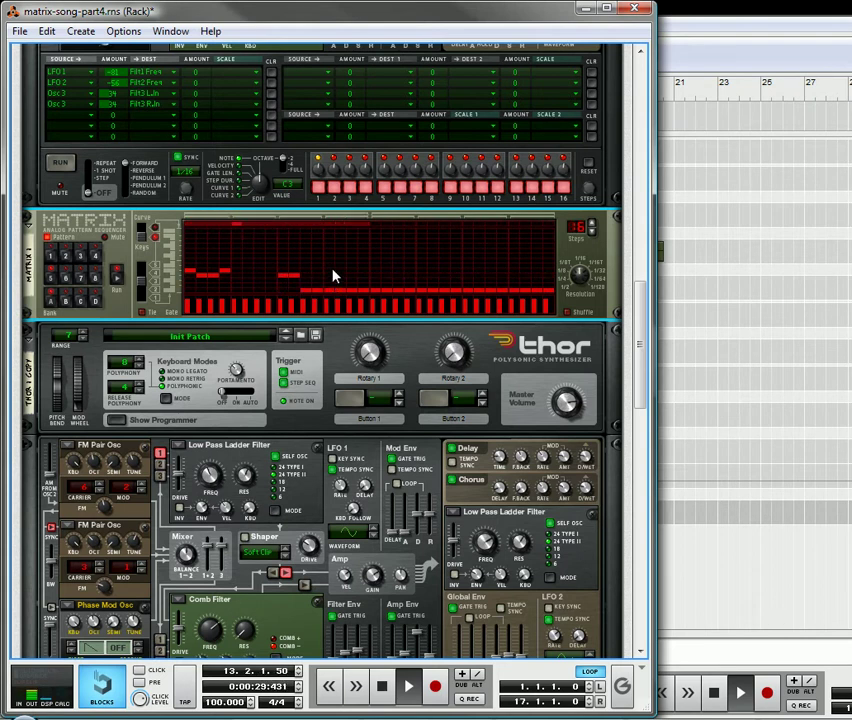
click(330, 268)
click(327, 238)
click(329, 240)
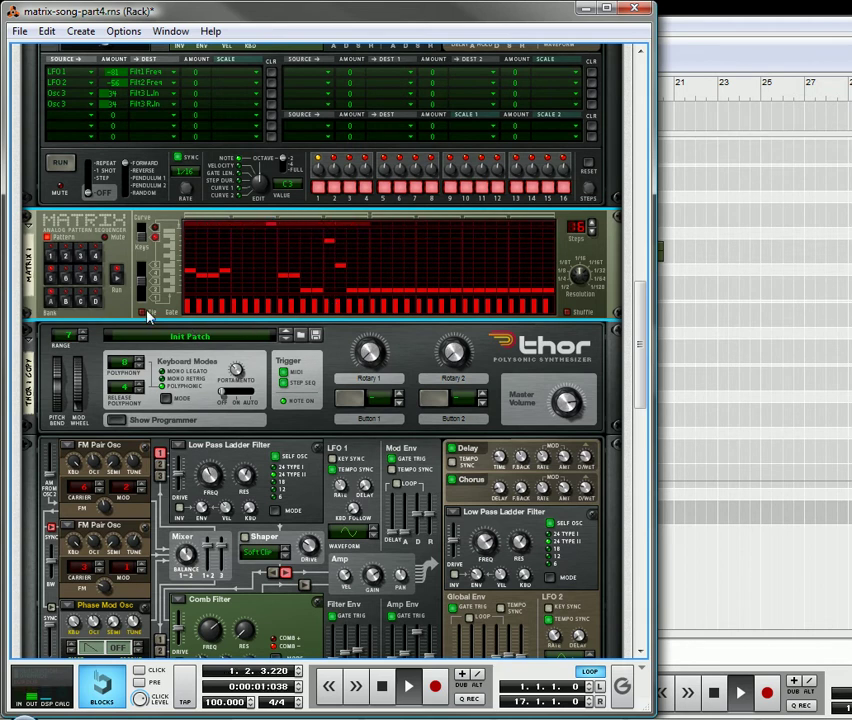
- Stop song playback at position 3.3.4.110
scroll(120, 285, down, 1)
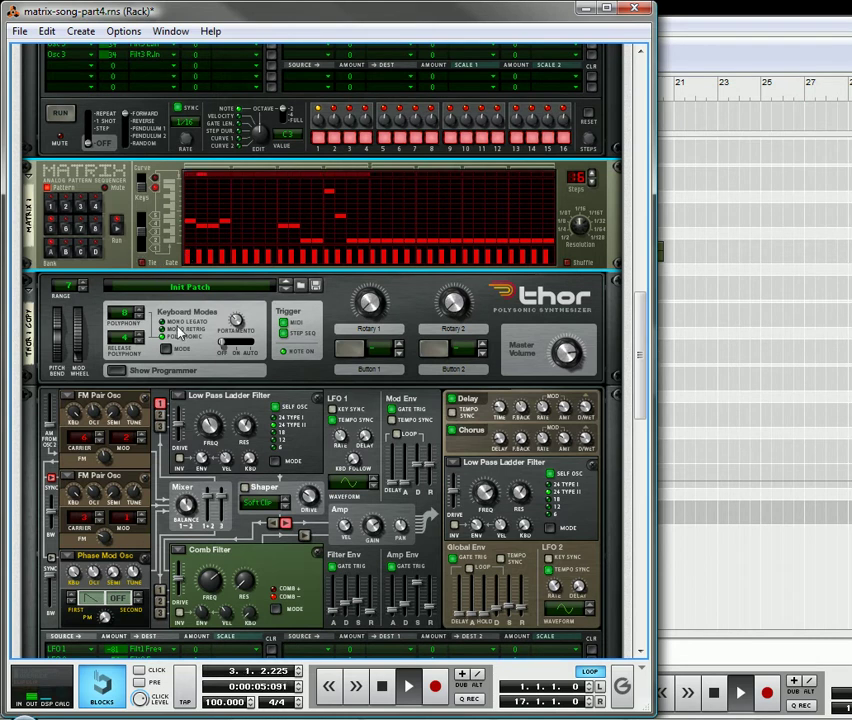
click(383, 687)
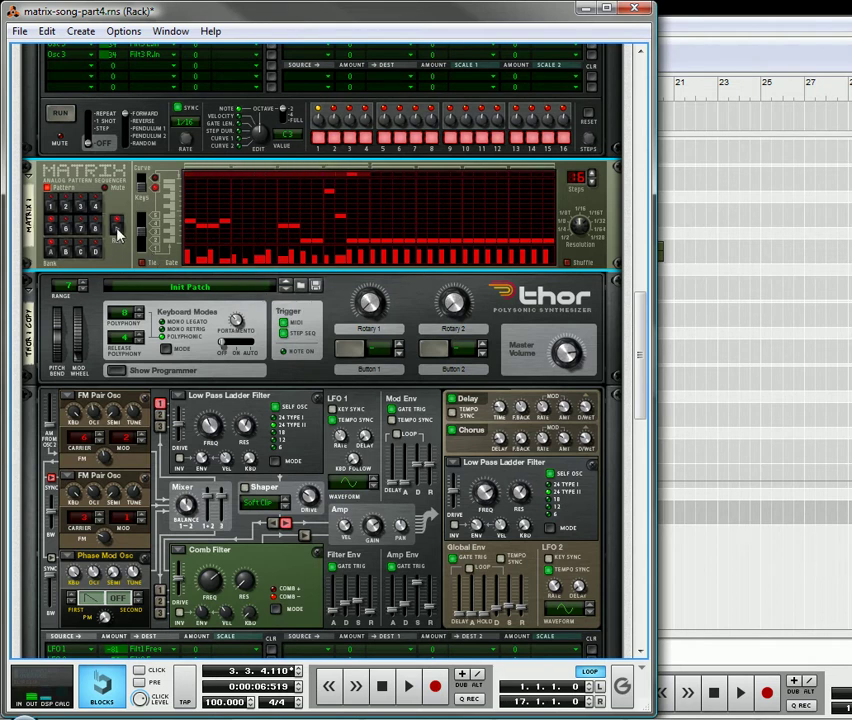
- Copy the Matrix 1 lead pattern and paste it into pattern slot 5 of Matrix 1 Copy
right_click(87, 188)
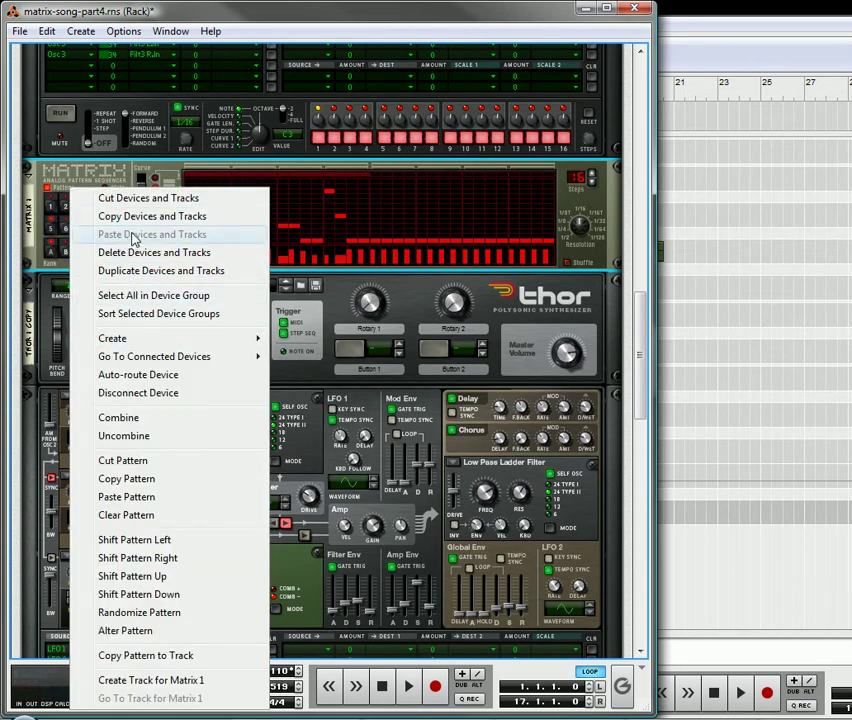
click(140, 479)
scroll(148, 338, down, 10)
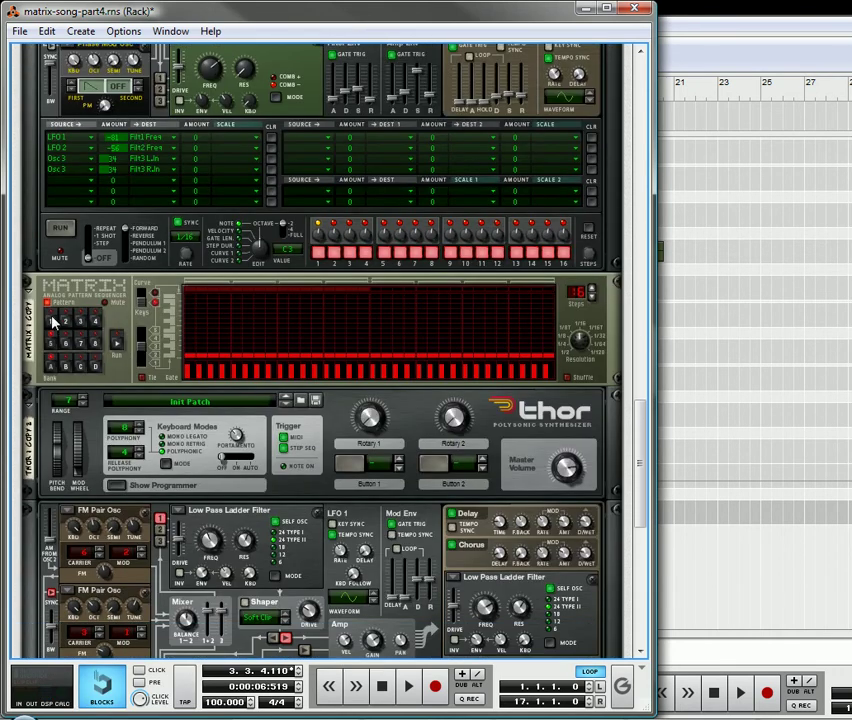
click(55, 347)
right_click(68, 310)
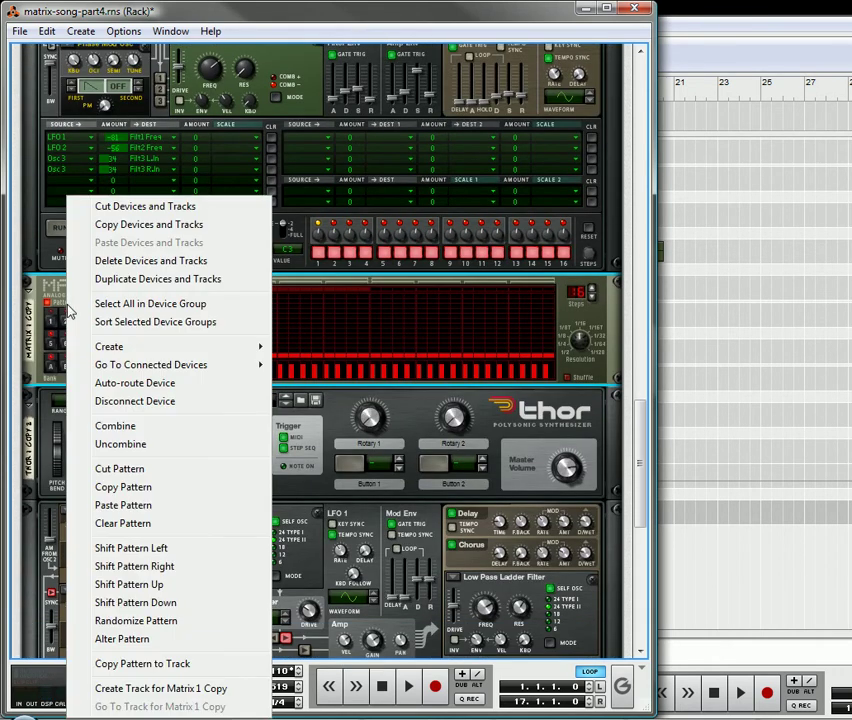
click(137, 505)
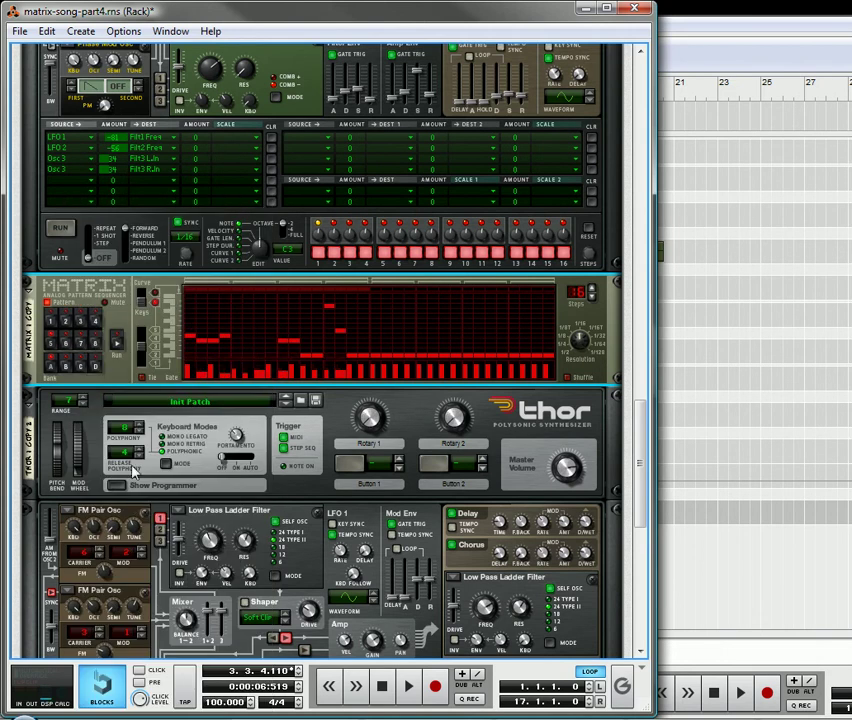
scroll(82, 318, down, 8)
scroll(75, 378, down, 3)
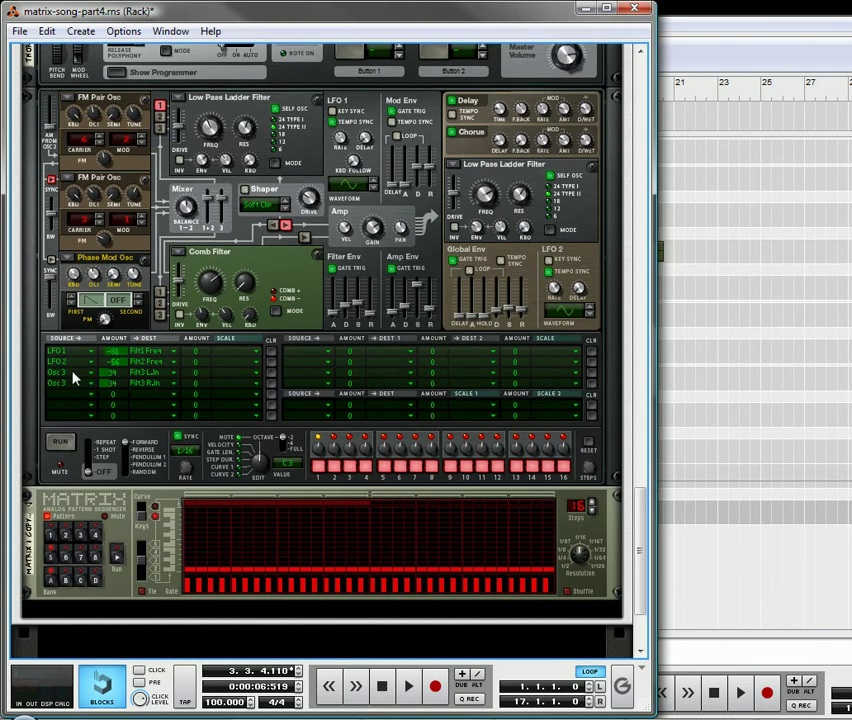
scroll(110, 305, up, 10)
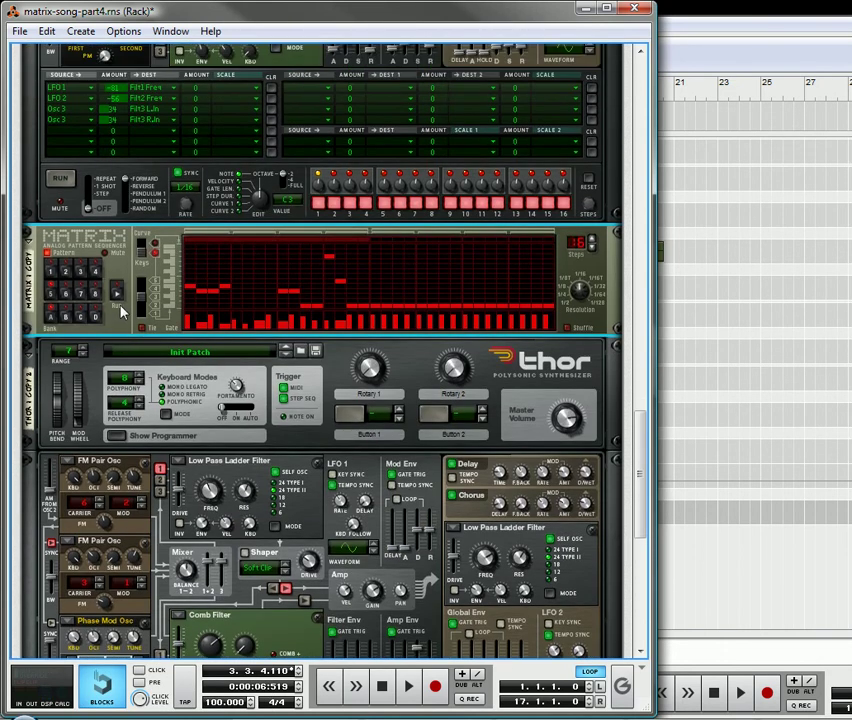
scroll(140, 305, up, 9)
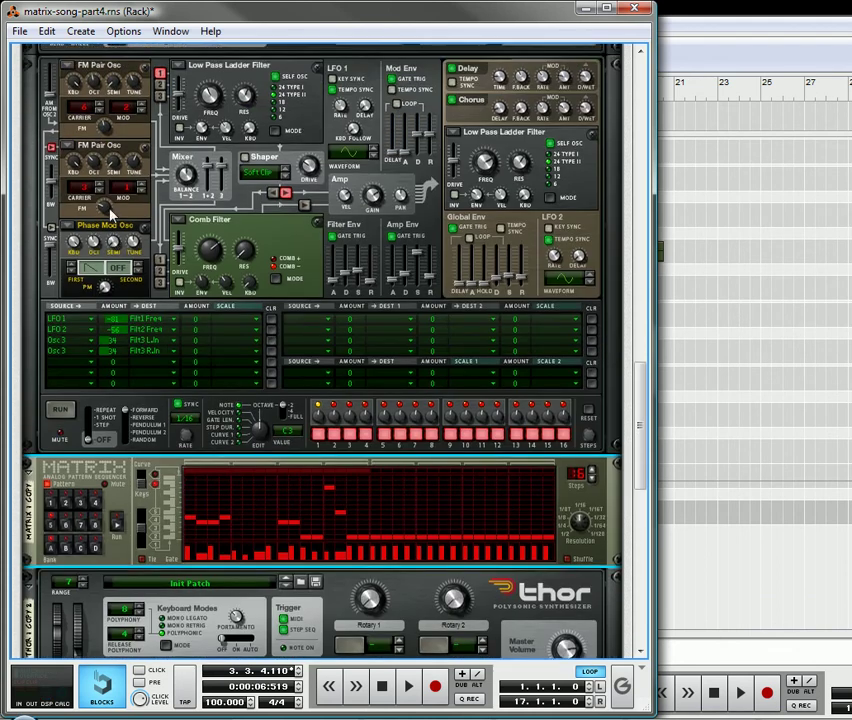
scroll(120, 200, up, 3)
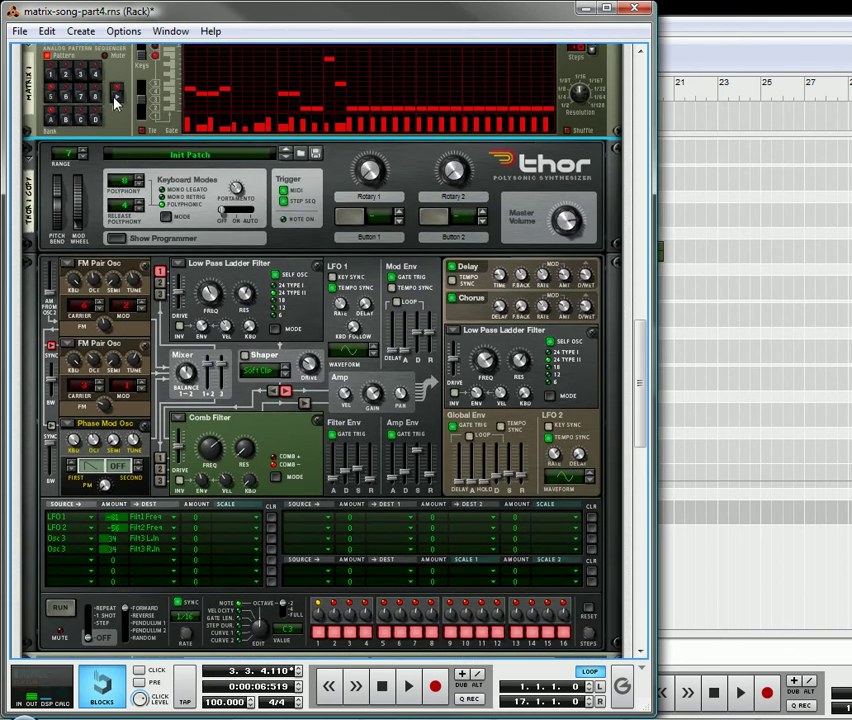
scroll(128, 297, down, 3)
scroll(128, 297, down, 5)
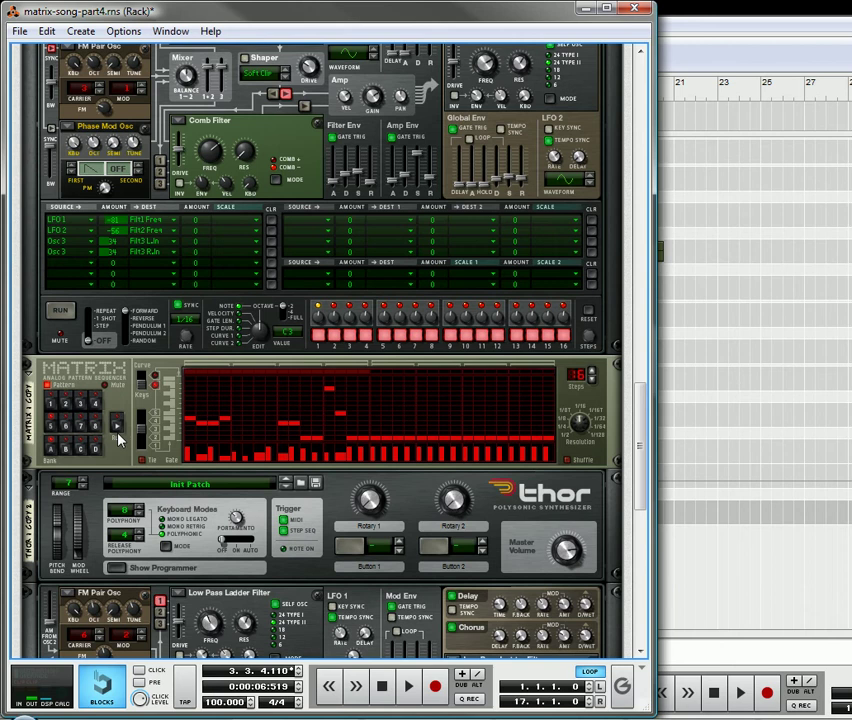
- Change a gate level and redraw steps 4–7 of Matrix 1 Copy as a descending octave-2 line
scroll(130, 438, down, 2)
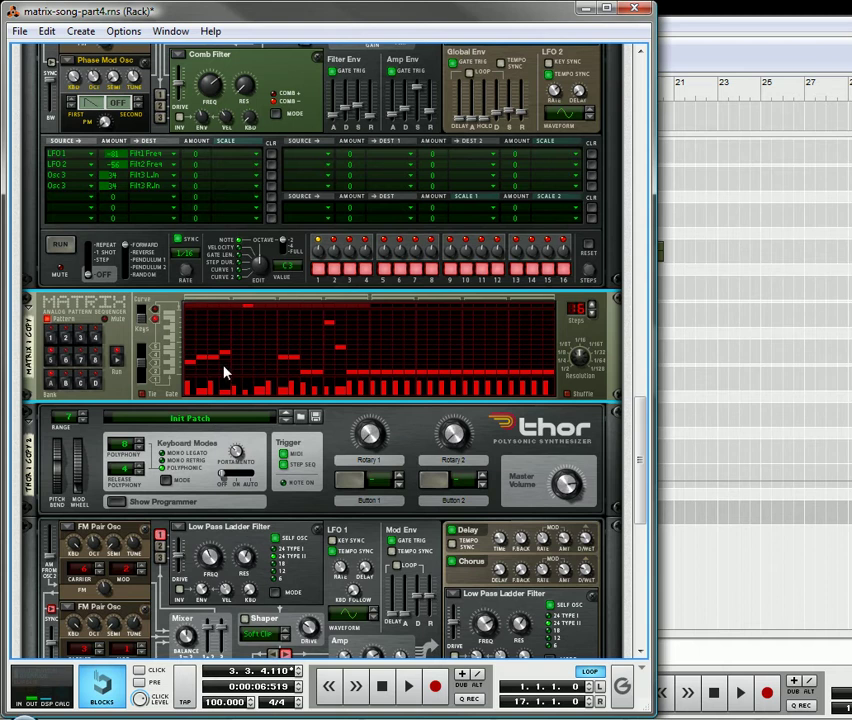
mouse_move(228, 380)
mouse_down()
mouse_move(331, 387)
mouse_move(290, 388)
mouse_up()
click(142, 372)
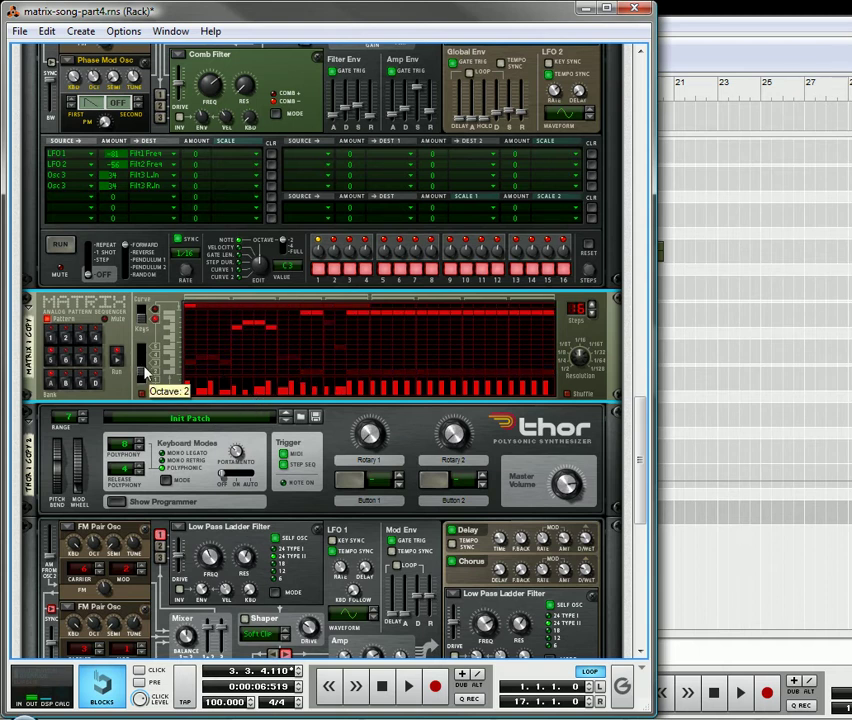
mouse_move(240, 323)
mouse_down()
mouse_move(276, 326)
mouse_move(244, 320)
mouse_up()
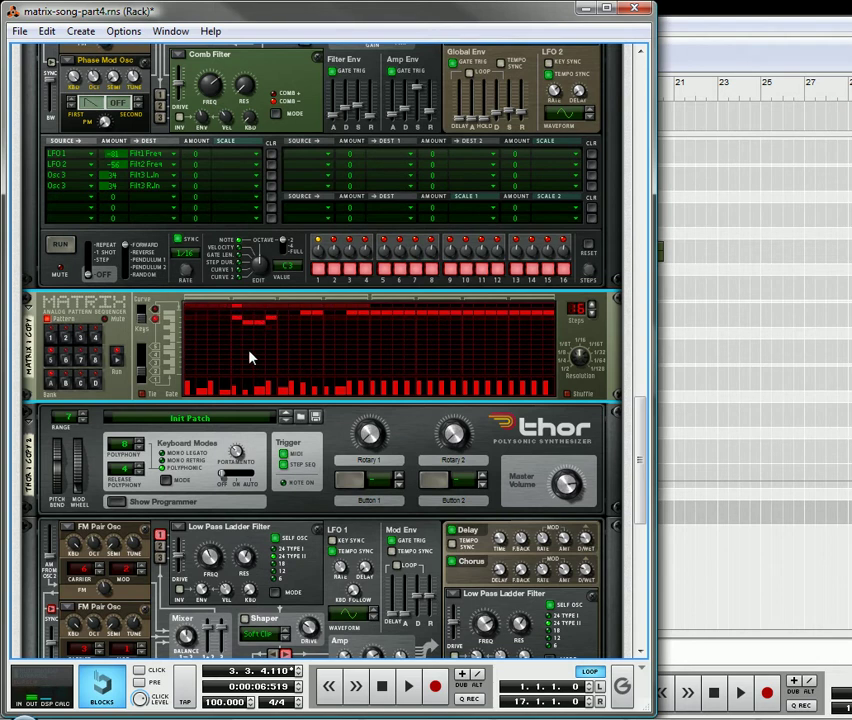
click(144, 373)
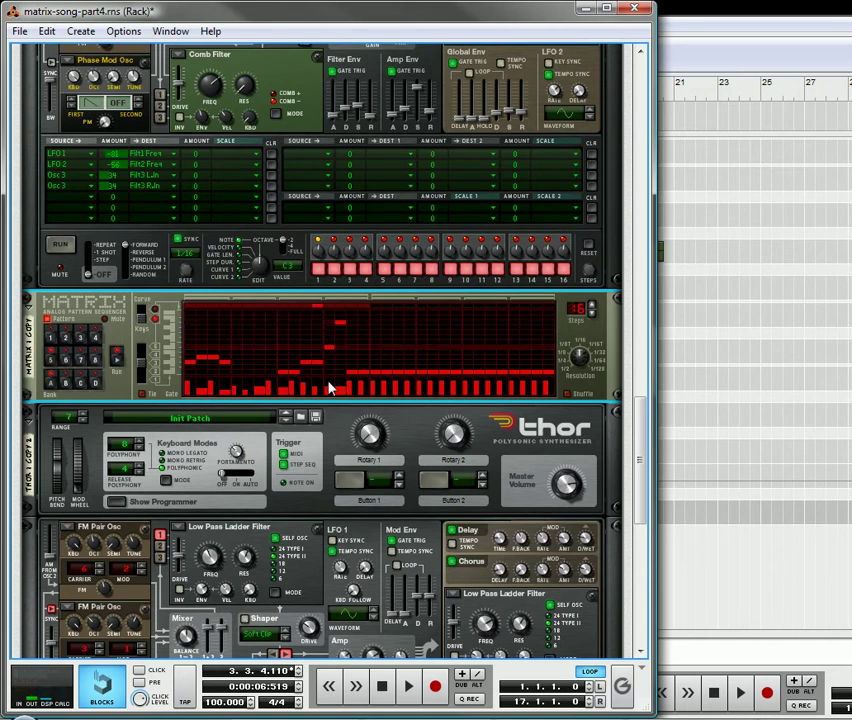
- Stop playback and copy the reworked Matrix 1 Copy pattern
scroll(140, 360, down, 2)
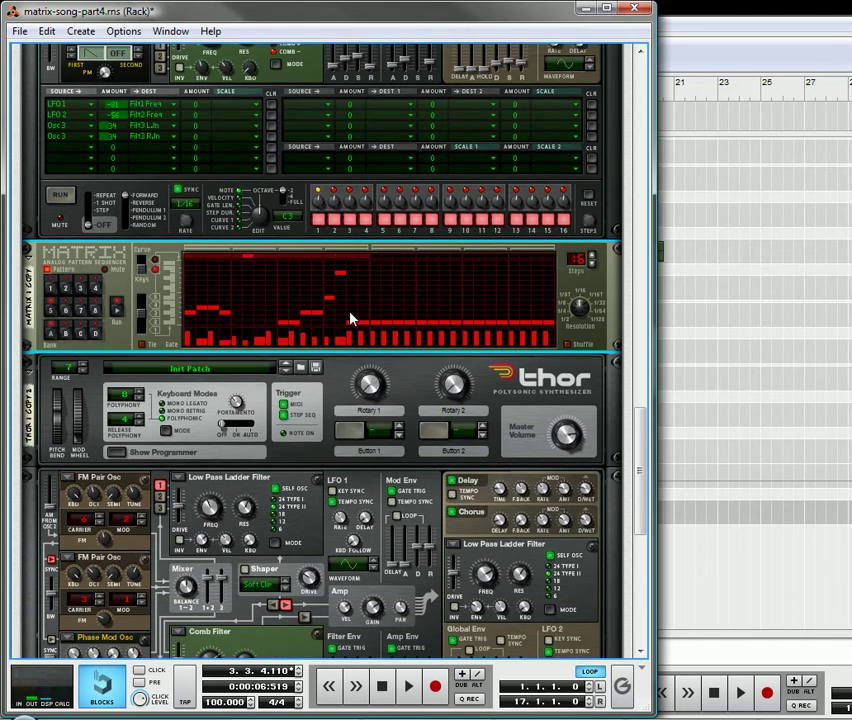
click(381, 690)
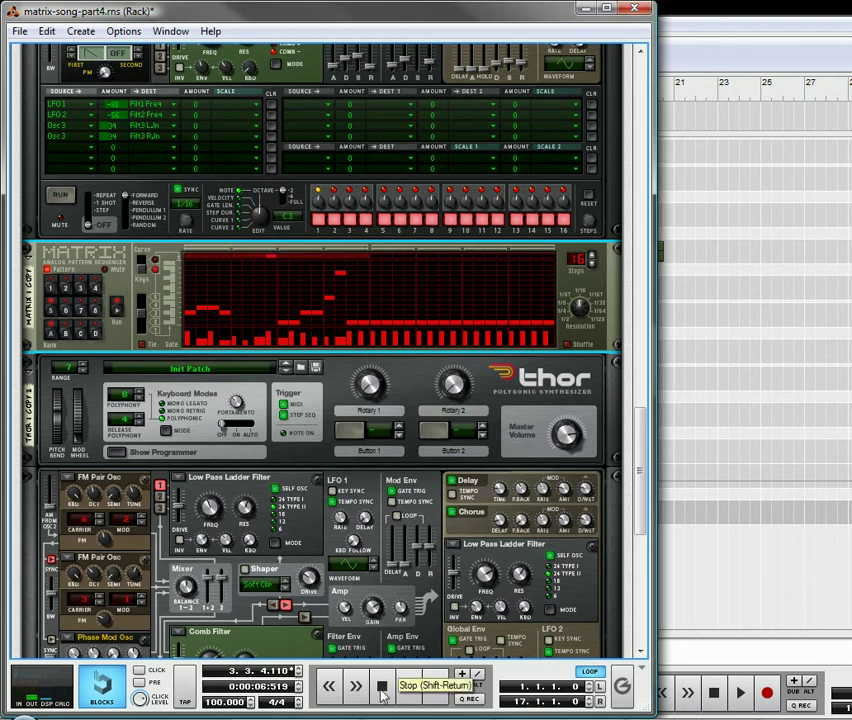
right_click(72, 268)
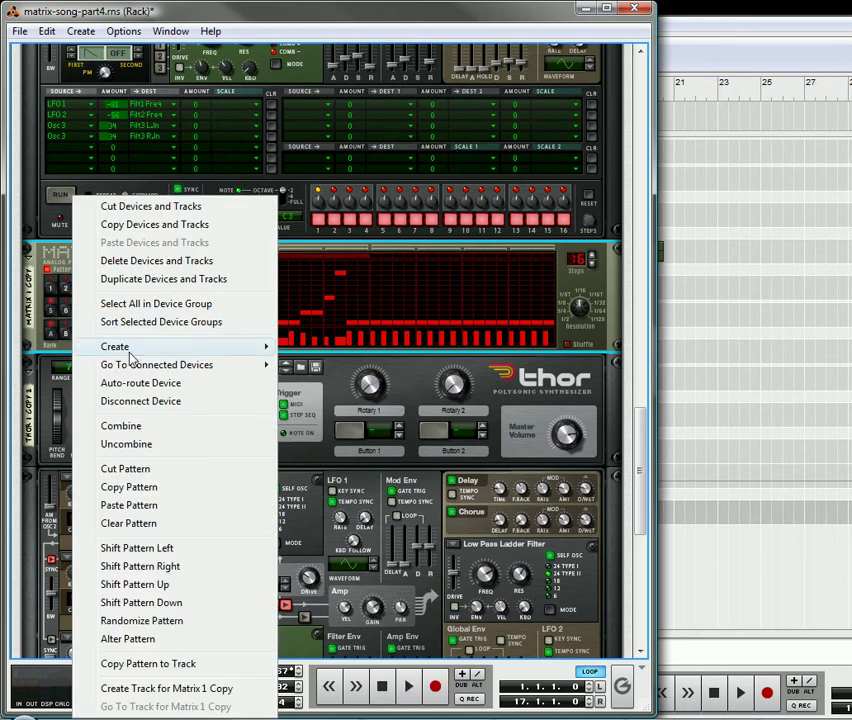
click(133, 490)
- Paste the copied lead pattern into Matrix 1 Copy 2 and vary it with Alter Pattern (Ctrl+J)
scroll(147, 452, down, 8)
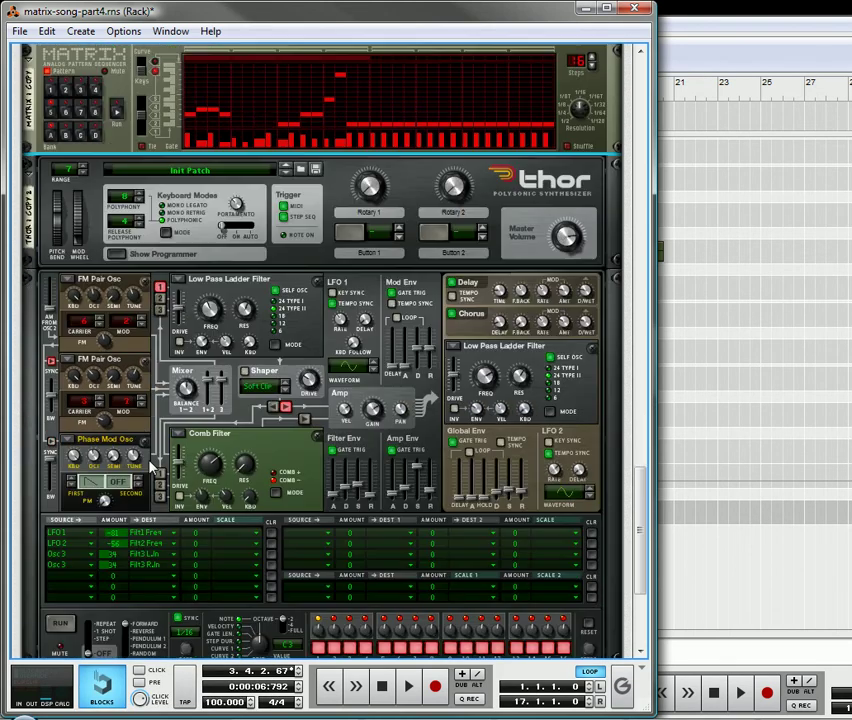
scroll(147, 452, down, 3)
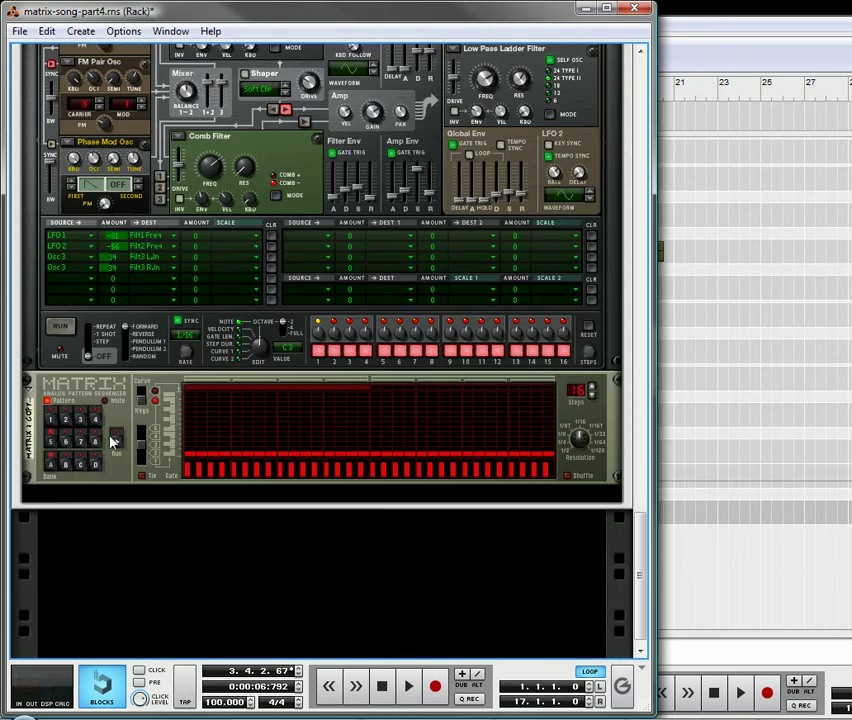
right_click(72, 399)
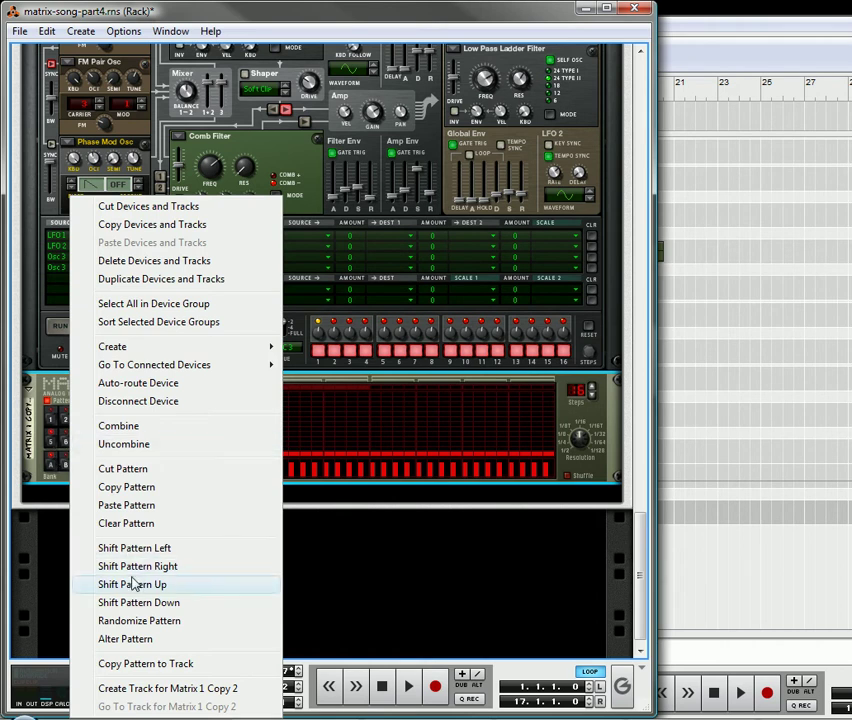
click(126, 505)
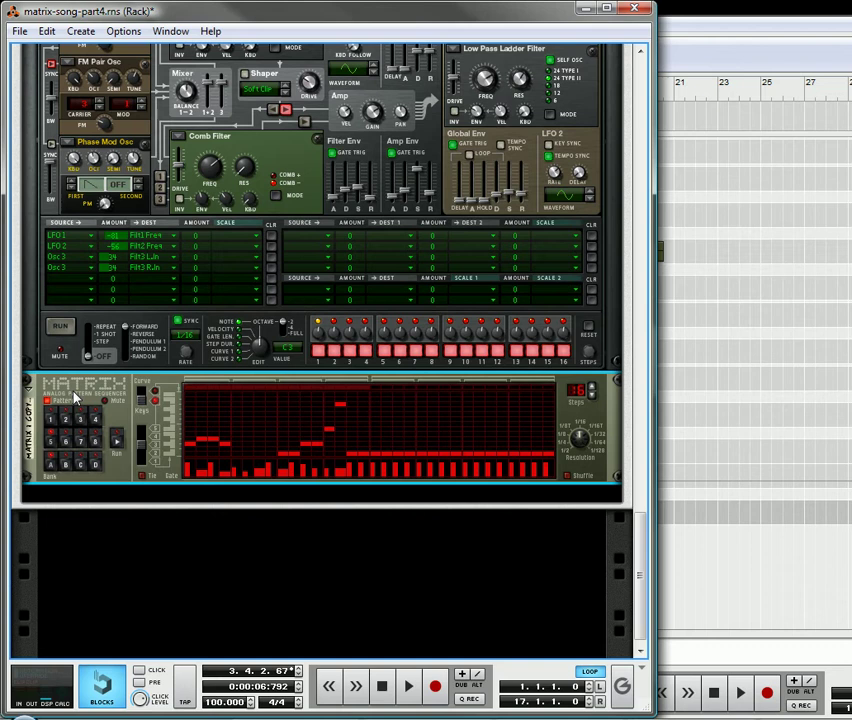
key(ctrl+j)
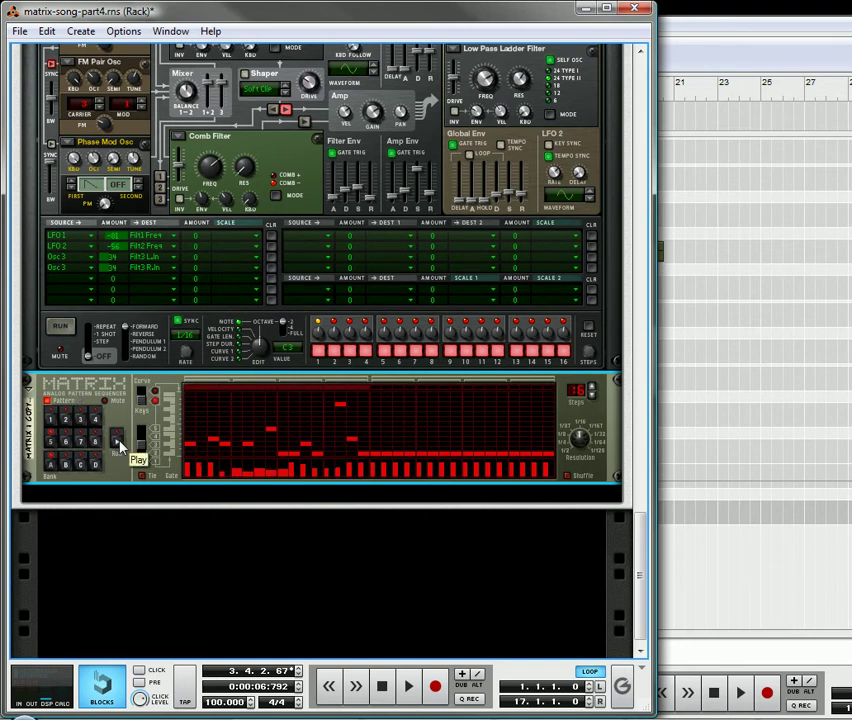
- Paste a duplicate of the Thor synth and its Matrix sequencer into the rack
key(ctrl+v)
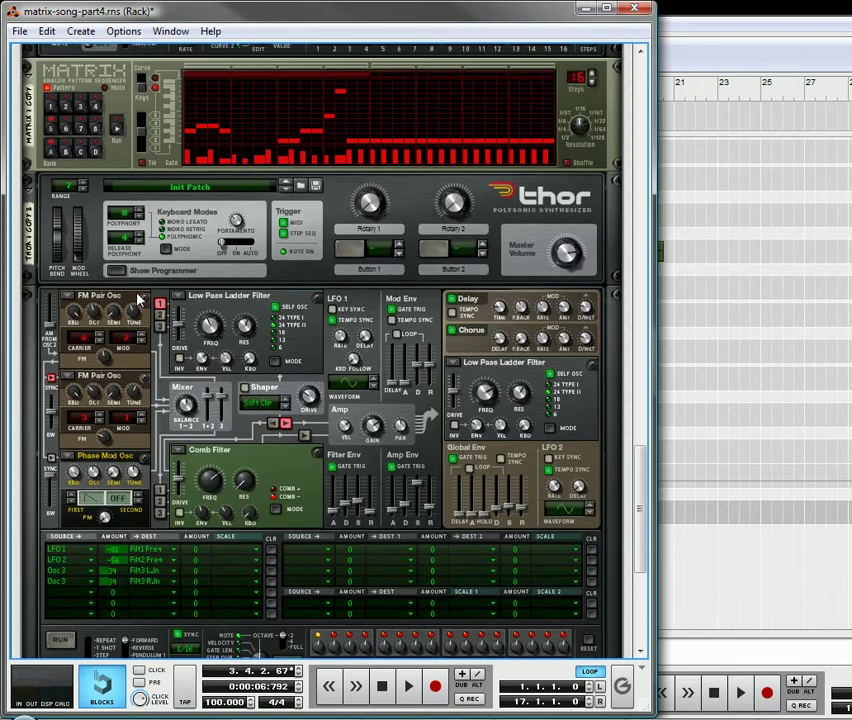
scroll(110, 208, down, 5)
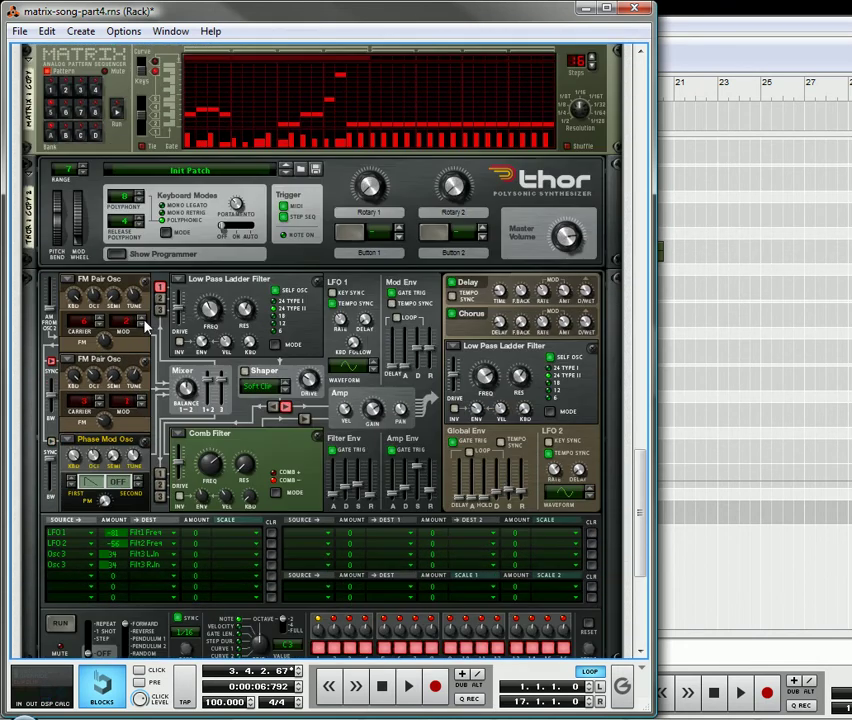
scroll(257, 327, up, 18)
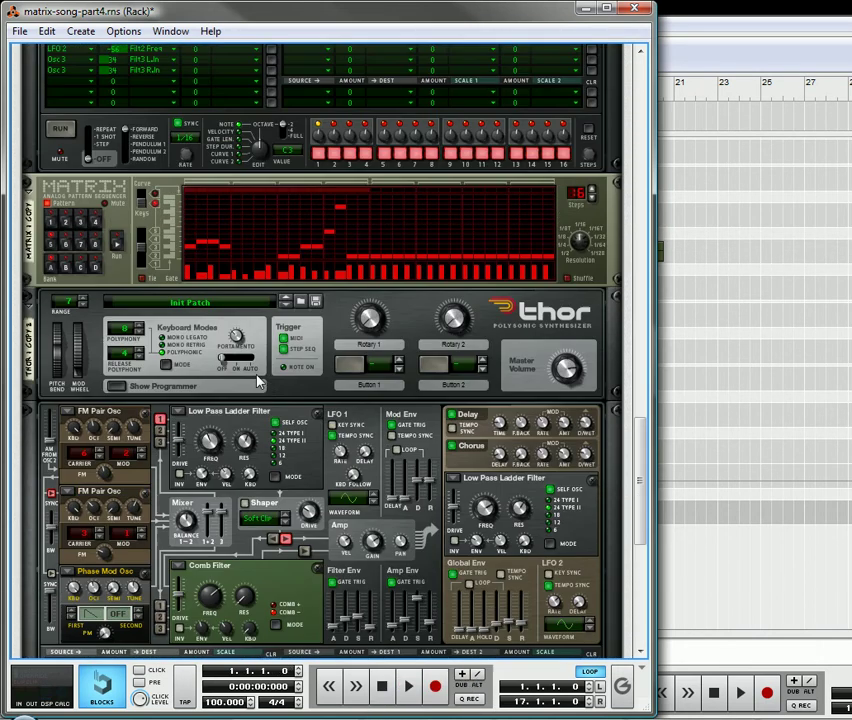
- On the rear of the rack, cable the new Thor's audio outputs into the Line Mixer's third input
key(Tab)
scroll(219, 440, down, 20)
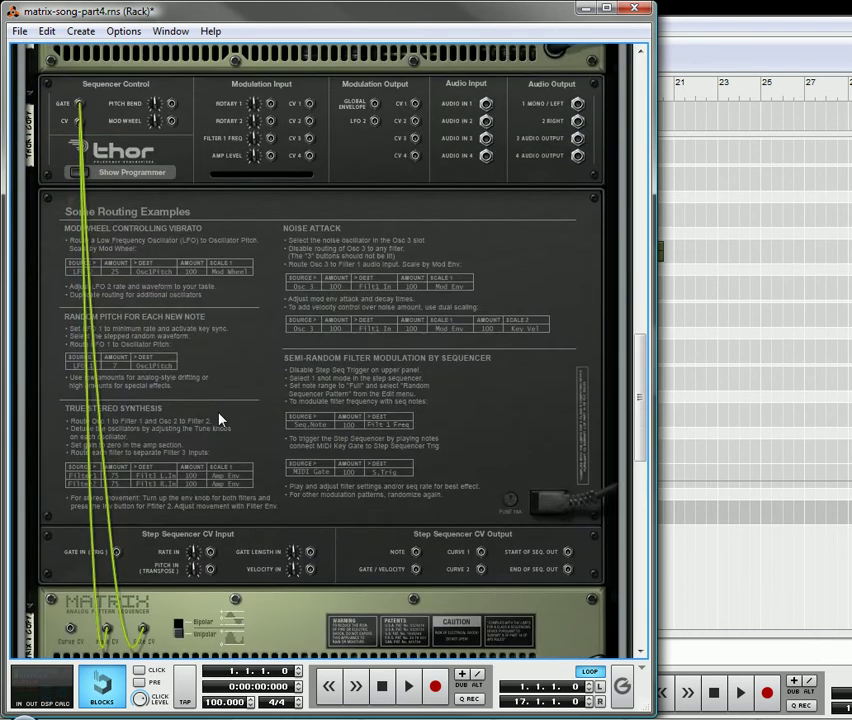
scroll(484, 514, up, 3)
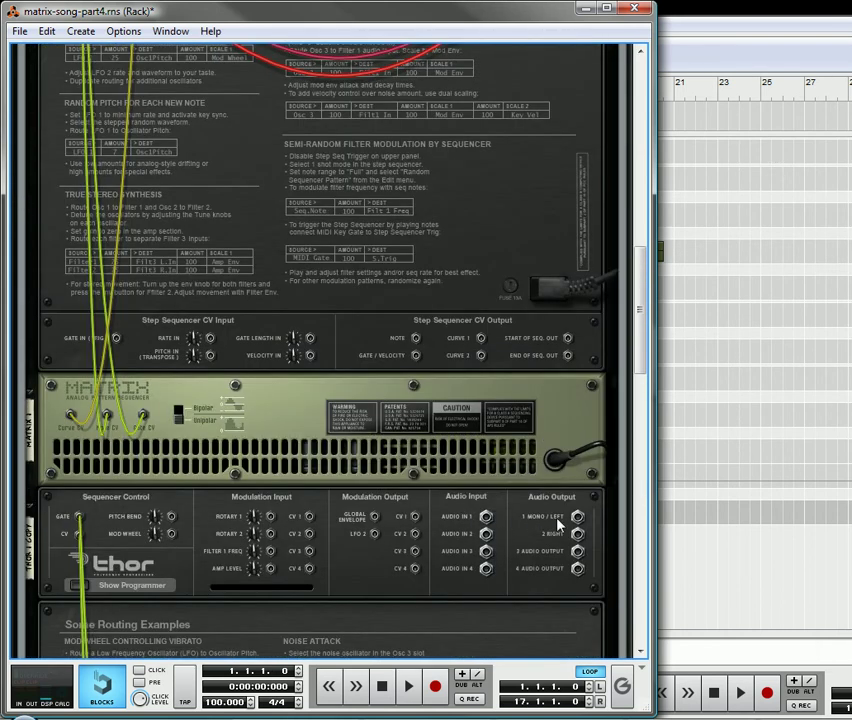
drag(577, 517, 250, 78)
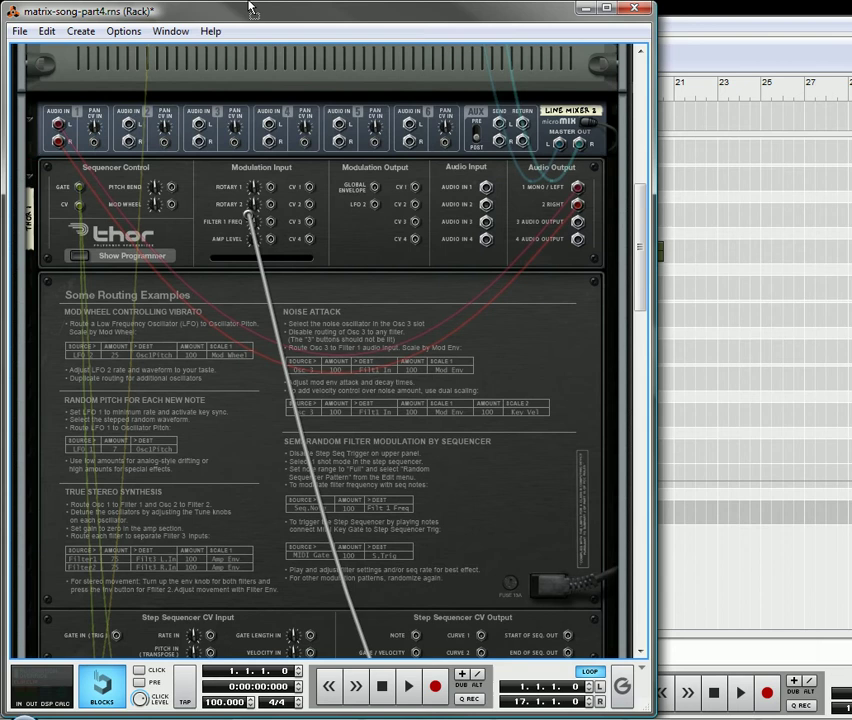
drag(252, 203, 199, 124)
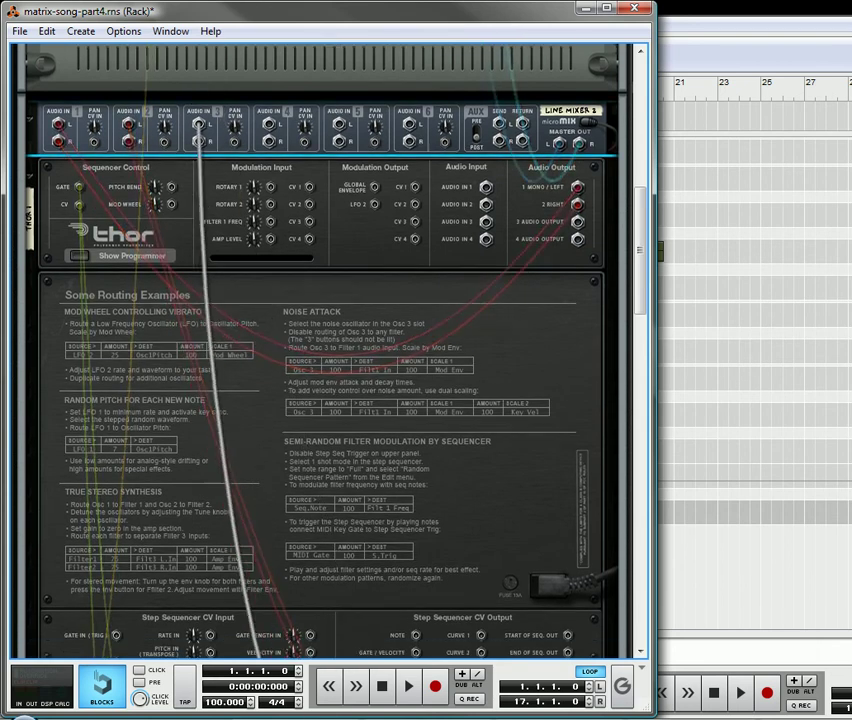
drag(245, 650, 578, 518)
scroll(296, 304, up, 5)
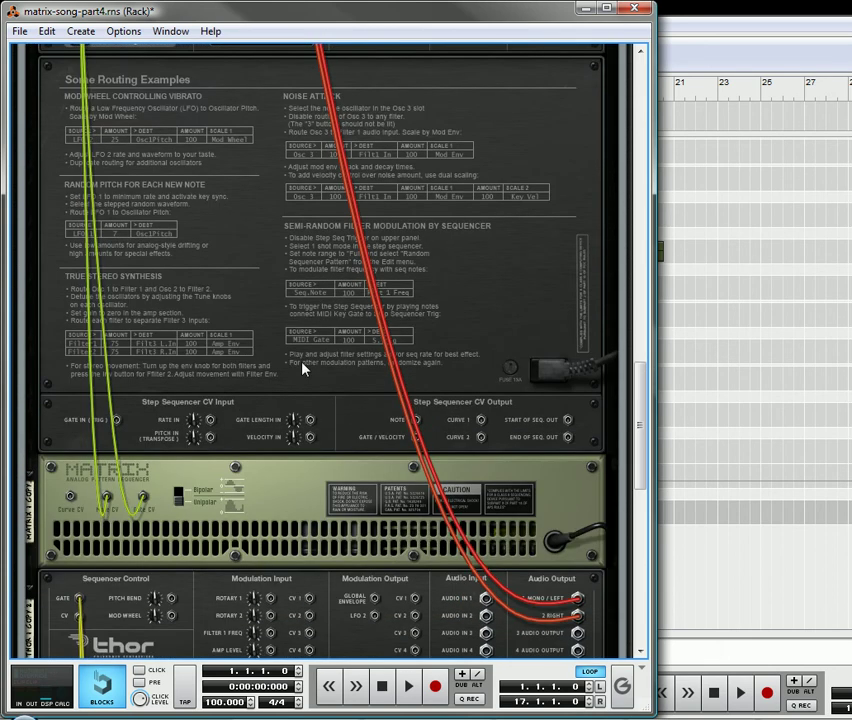
key(Tab)
- Hide the programmer panels of all three Thor synths and fold each one into a thin strip
scroll(293, 312, up, 8)
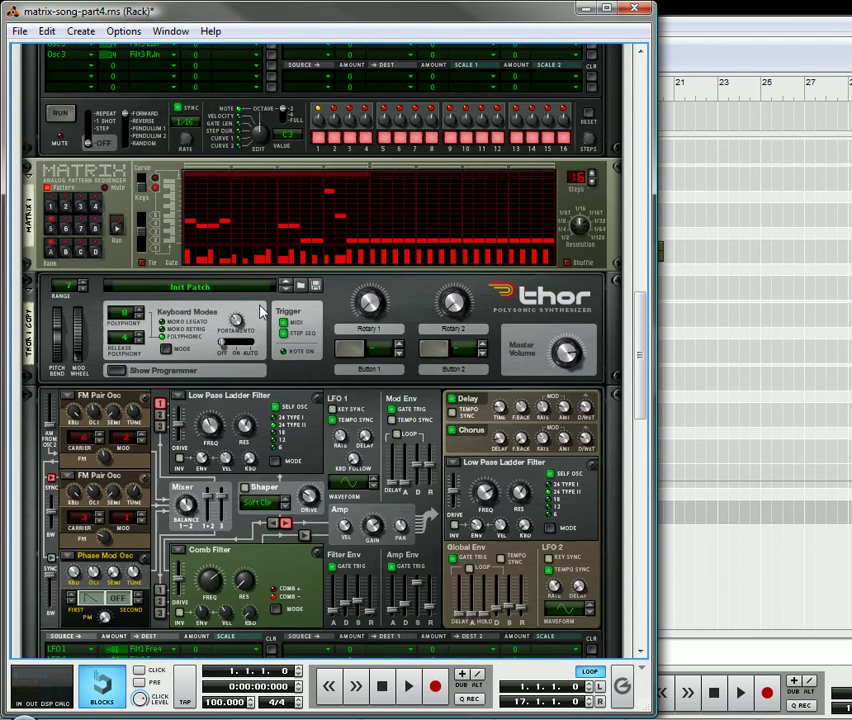
scroll(258, 316, up, 6)
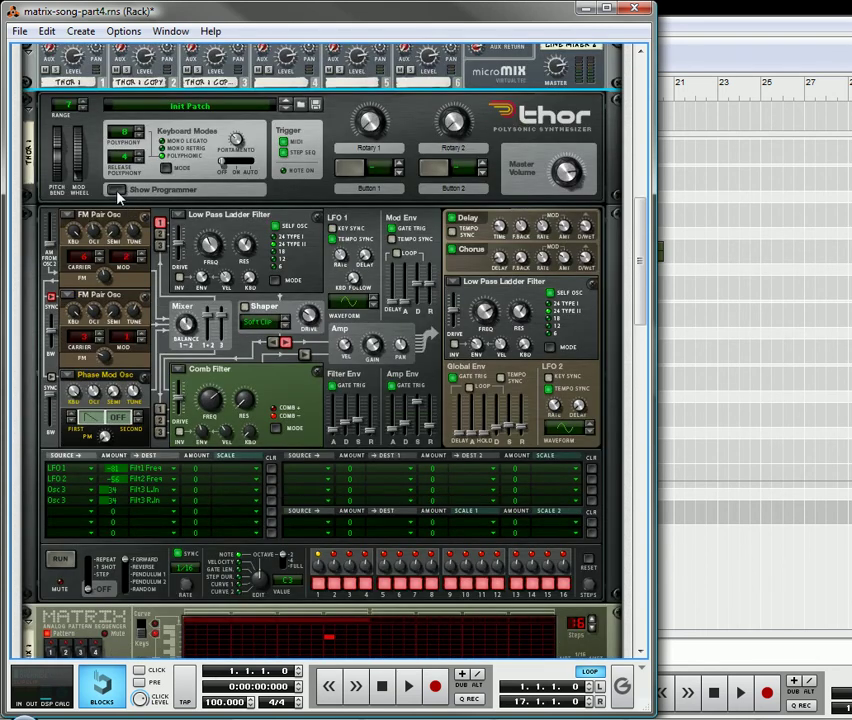
click(116, 190)
click(27, 97)
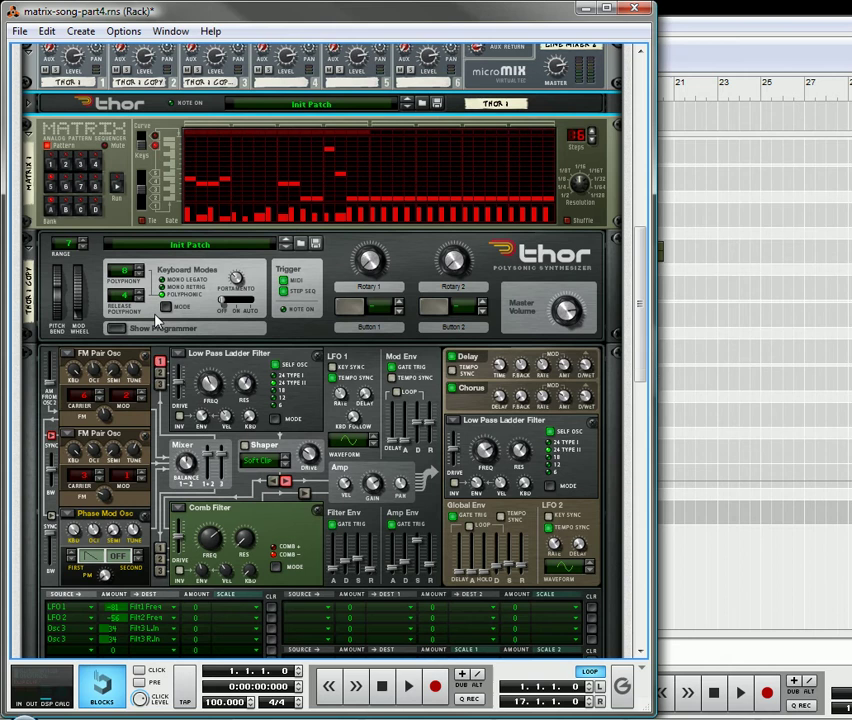
click(117, 329)
click(28, 238)
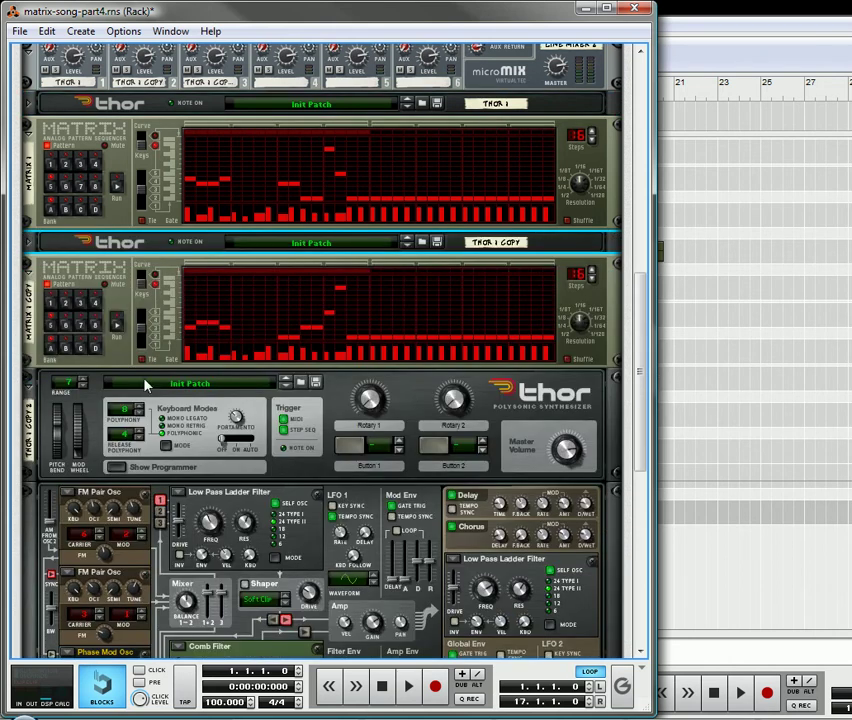
click(116, 467)
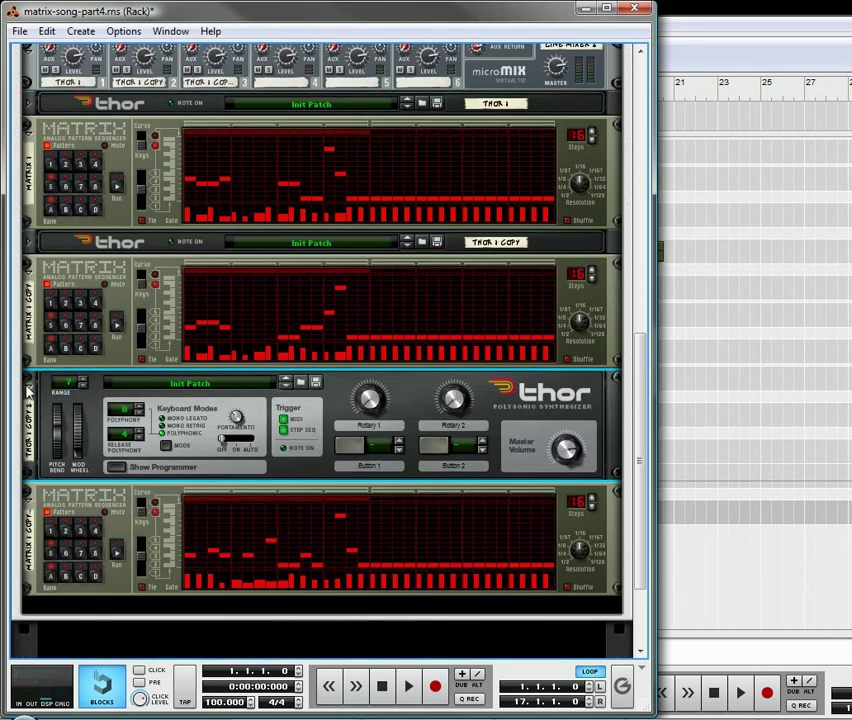
click(28, 392)
- Select the top, middle and bottom Matrix sequencers one after another
scroll(219, 384, up, 5)
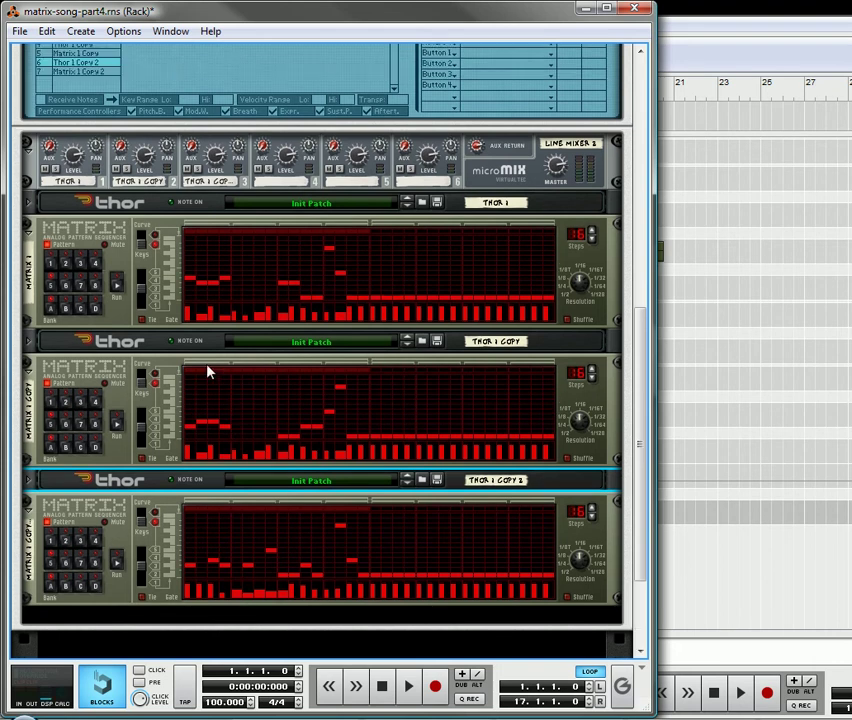
click(116, 326)
click(117, 445)
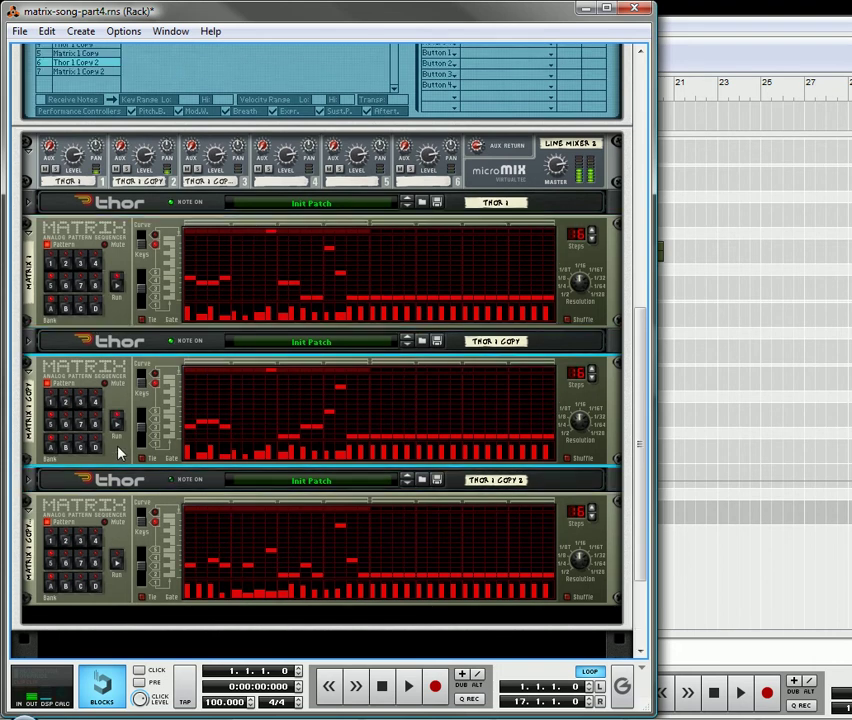
click(67, 582)
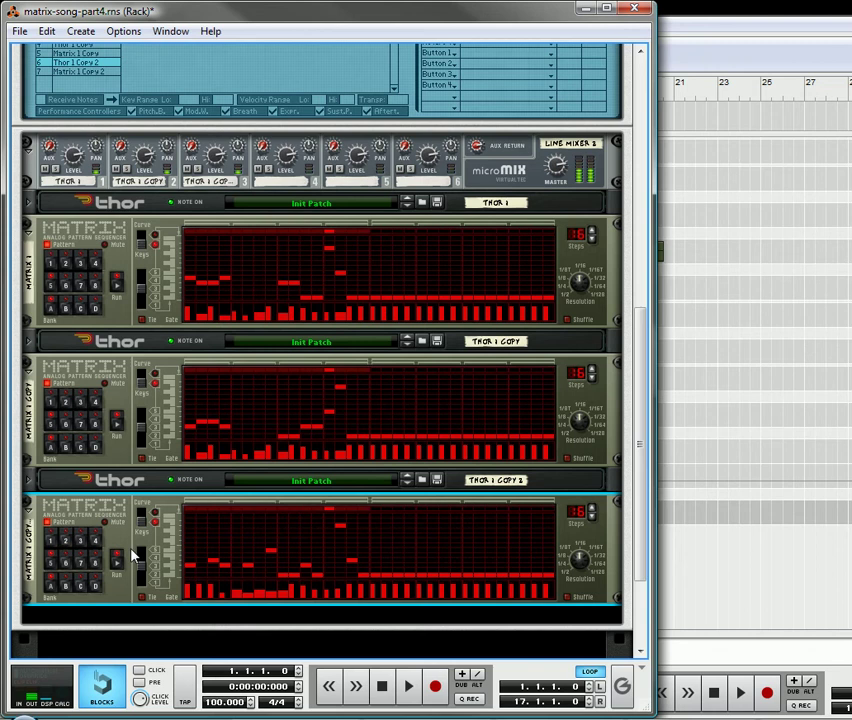
- Copy the middle Matrix's pattern and paste it into the bottom Matrix
right_click(82, 383)
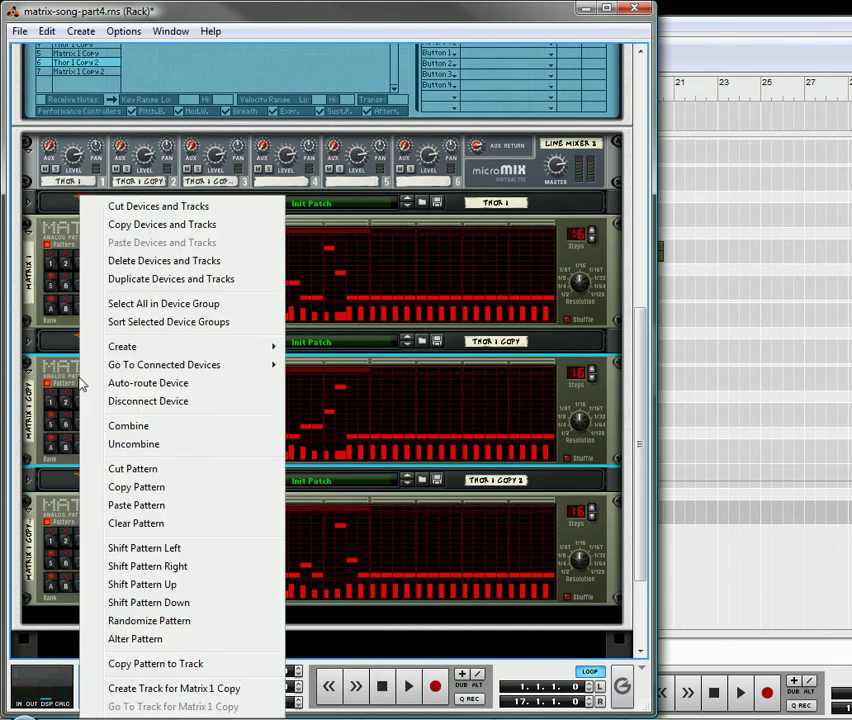
click(147, 487)
right_click(73, 530)
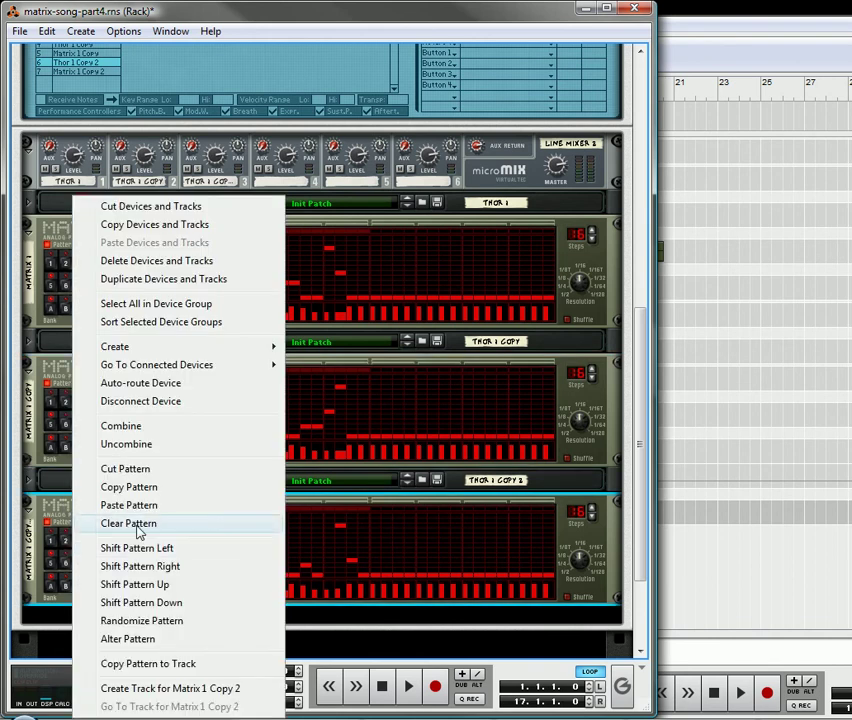
click(128, 505)
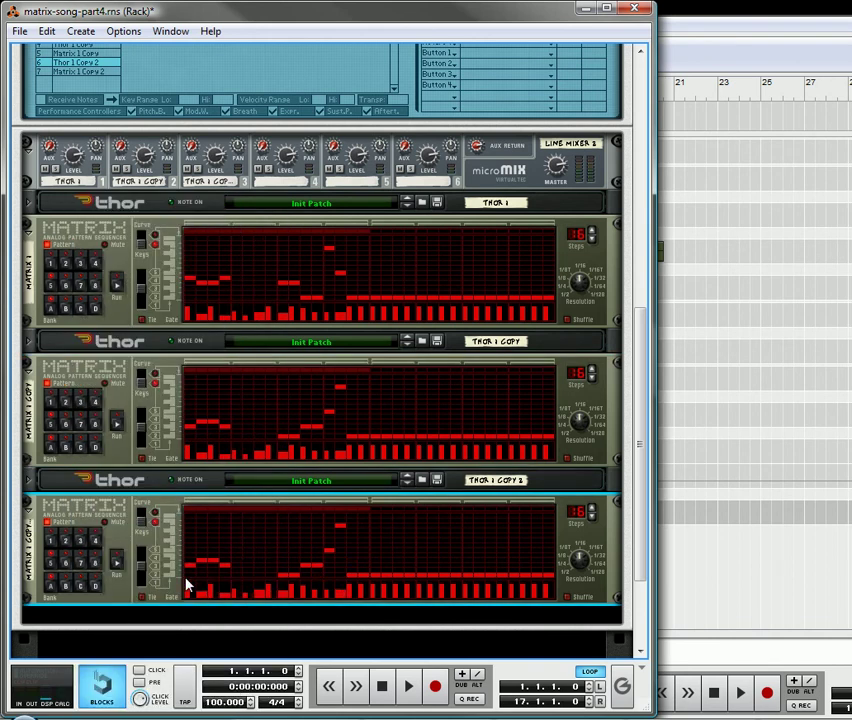
- Redraw the bottom Matrix's first and middle steps into a rising-and-falling arch
mouse_move(186, 581)
mouse_down()
mouse_move(222, 586)
mouse_move(247, 567)
mouse_move(262, 573)
mouse_move(270, 565)
mouse_move(297, 583)
mouse_up()
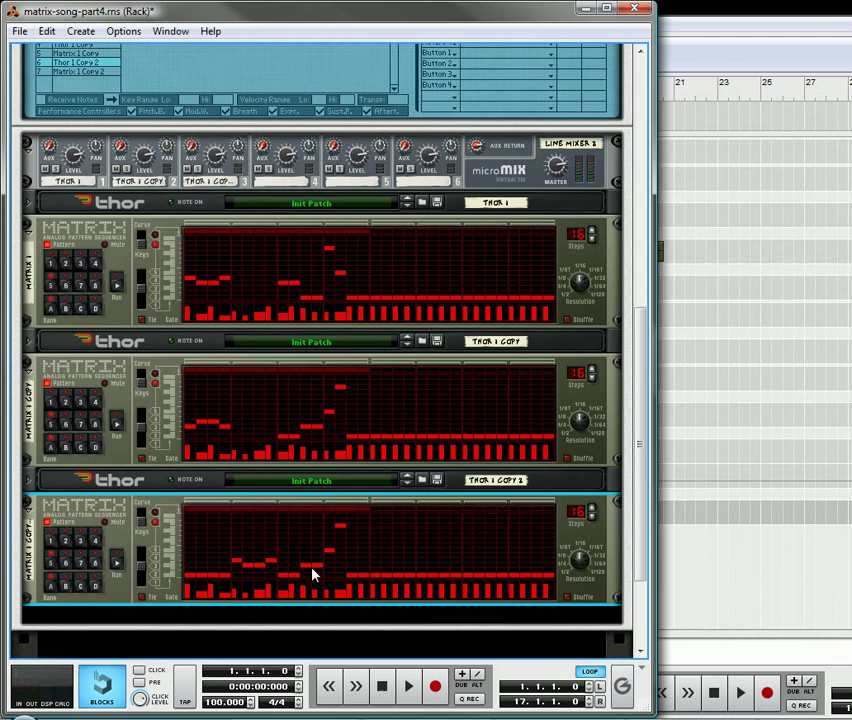
click(306, 585)
mouse_move(284, 559)
mouse_down()
mouse_move(315, 547)
mouse_move(317, 560)
mouse_move(286, 562)
mouse_move(328, 566)
mouse_move(330, 557)
mouse_move(334, 573)
mouse_move(338, 532)
mouse_move(342, 585)
mouse_up()
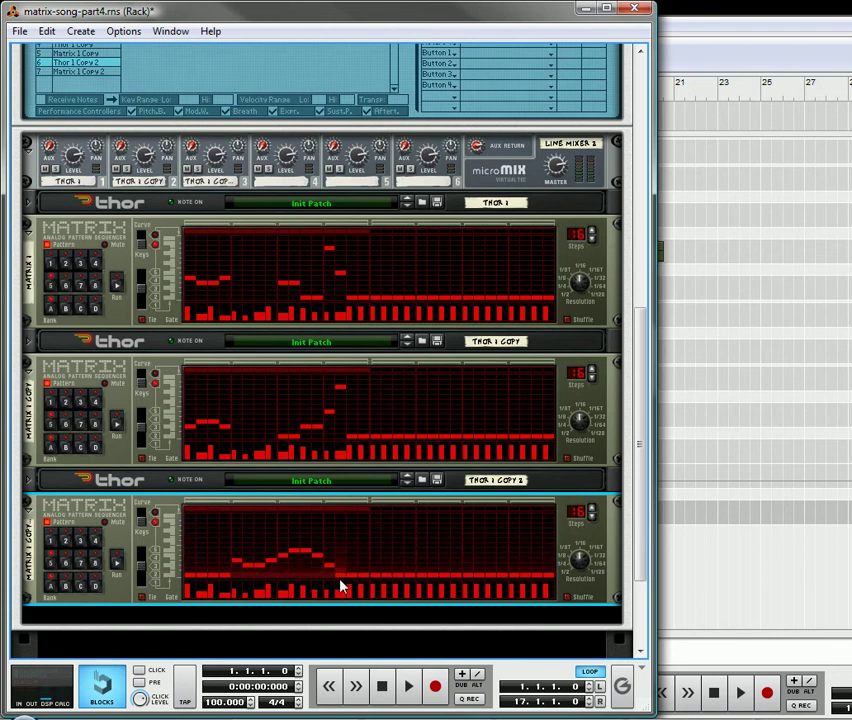
- Start the bottom, middle and top Matrix sequencers playing
click(114, 562)
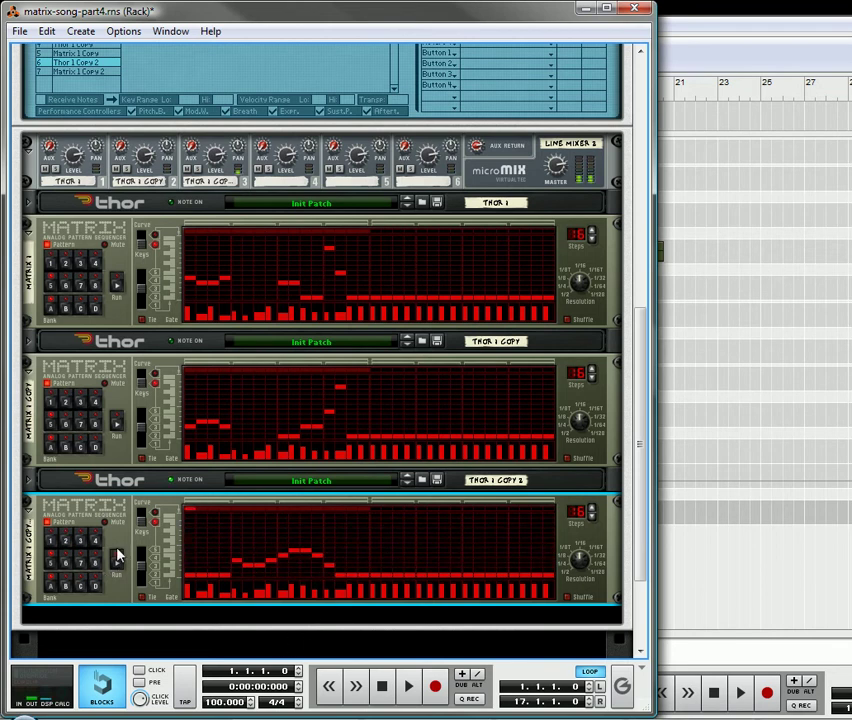
click(117, 427)
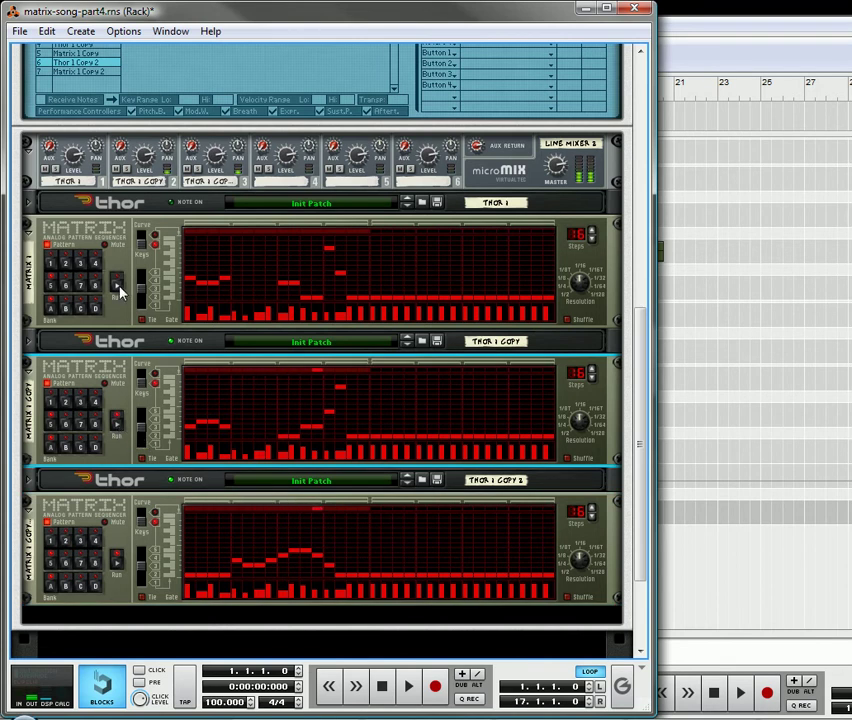
click(117, 285)
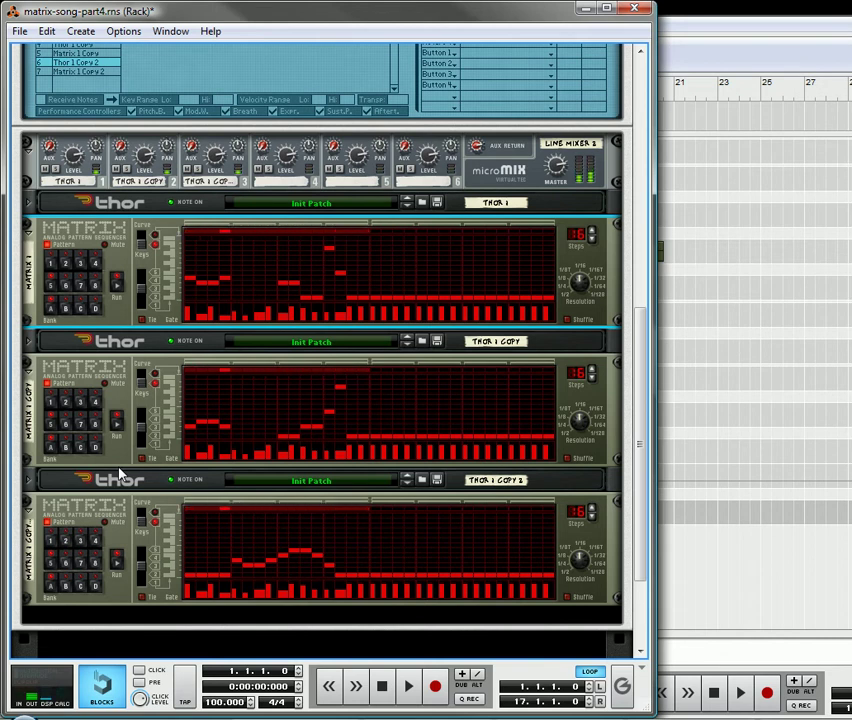
- Move between the three Matrix sequencers, then add a high note at step 10 of the top pattern and adjust its gate
click(205, 594)
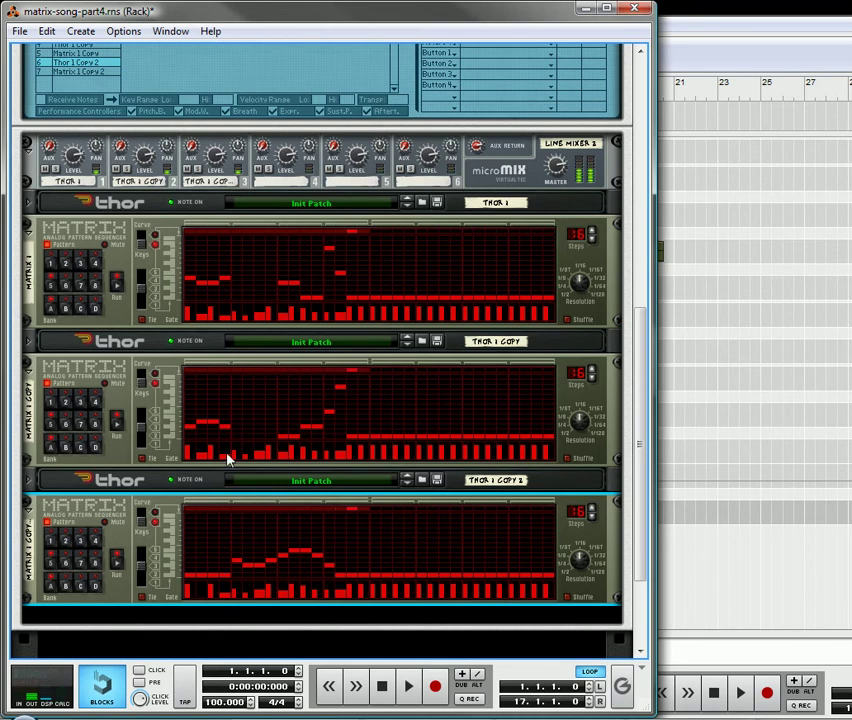
click(243, 322)
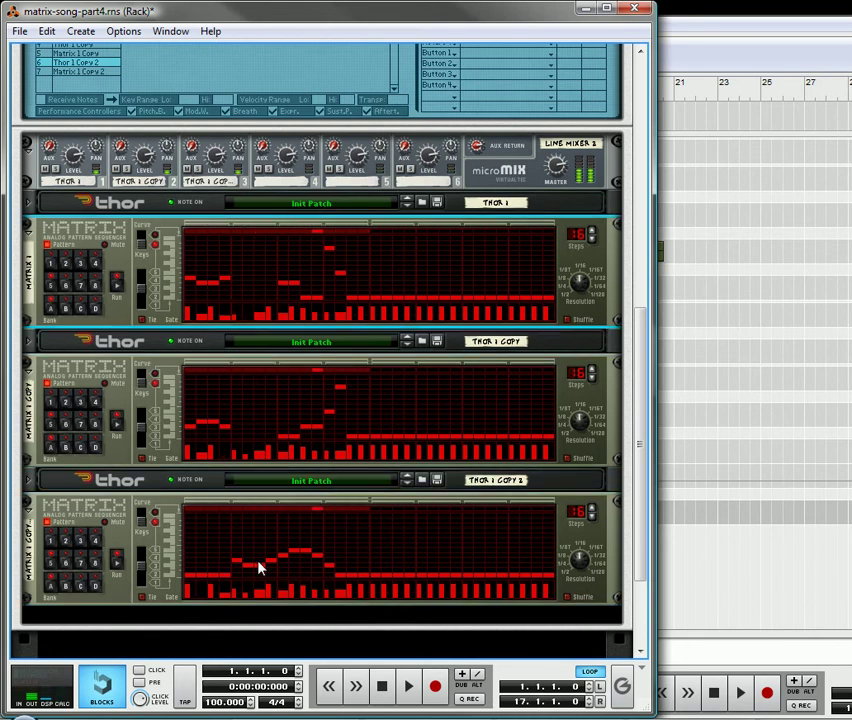
click(283, 600)
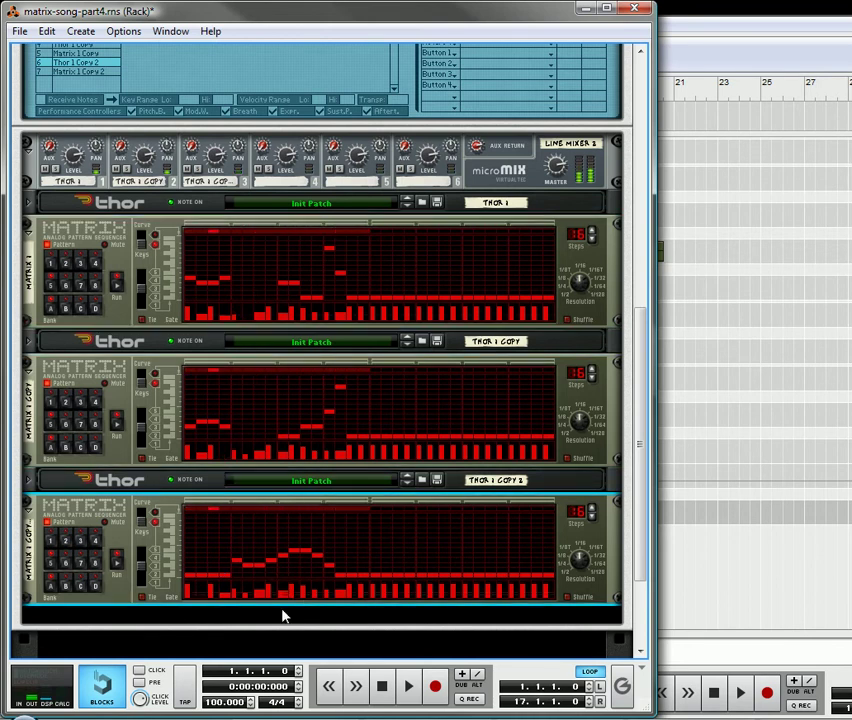
click(308, 458)
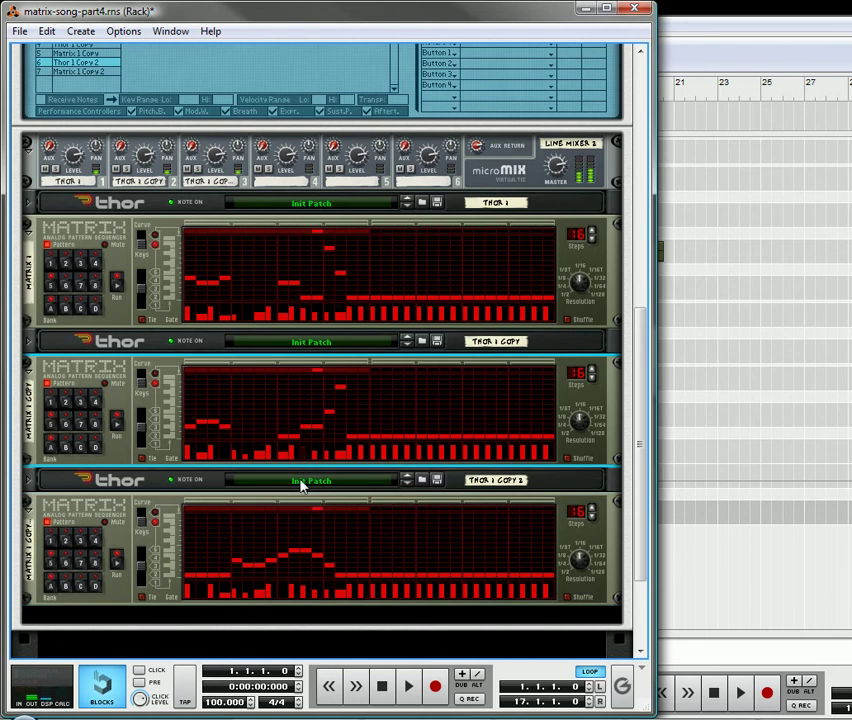
click(350, 318)
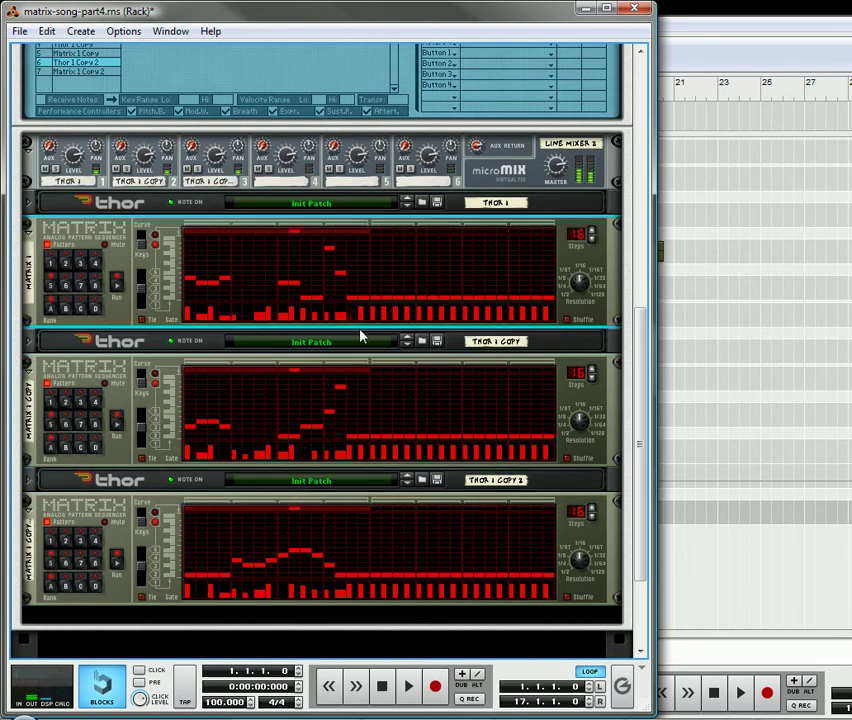
click(345, 593)
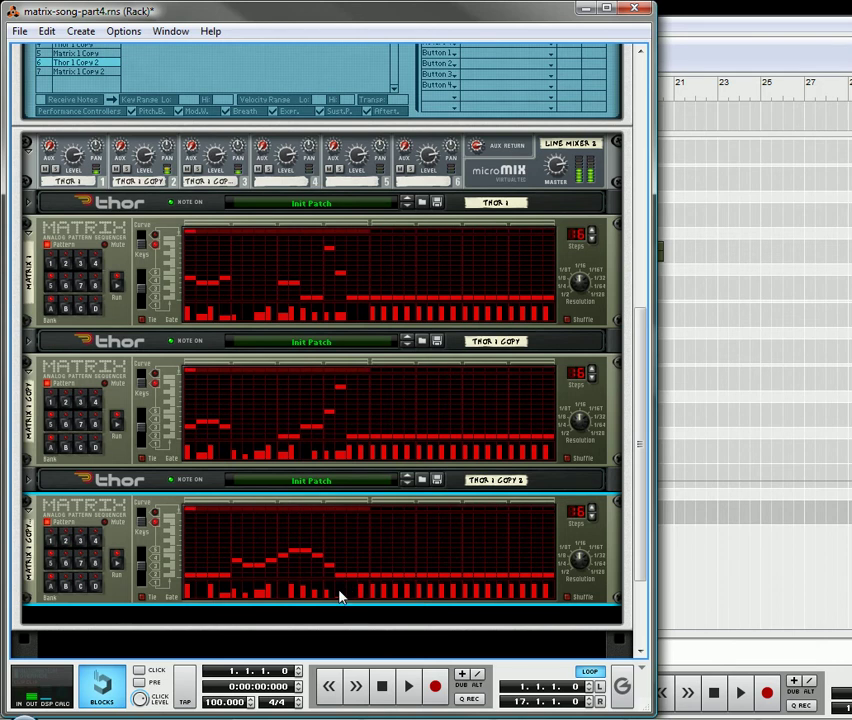
click(340, 457)
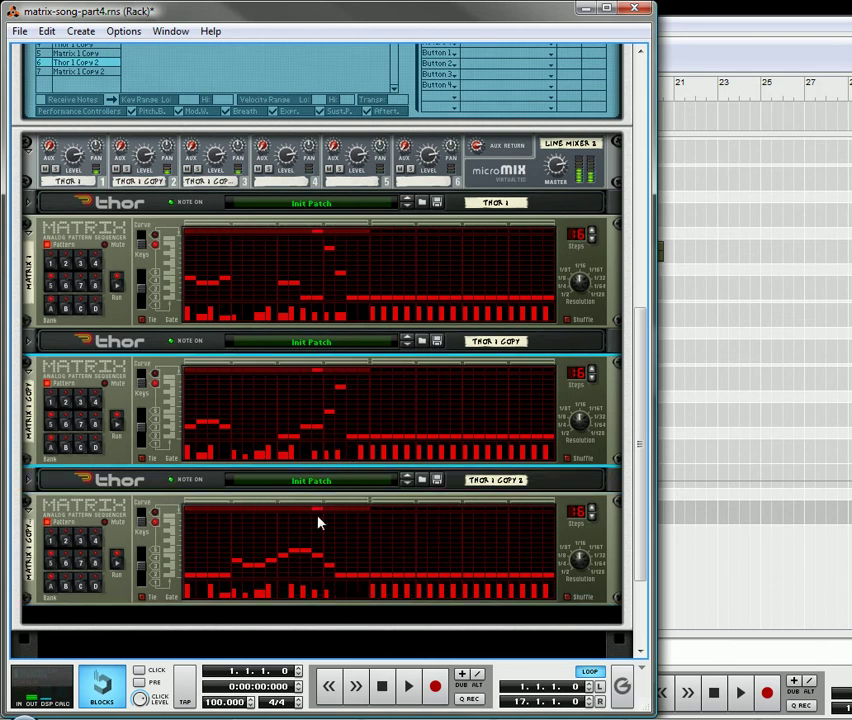
click(330, 247)
click(287, 316)
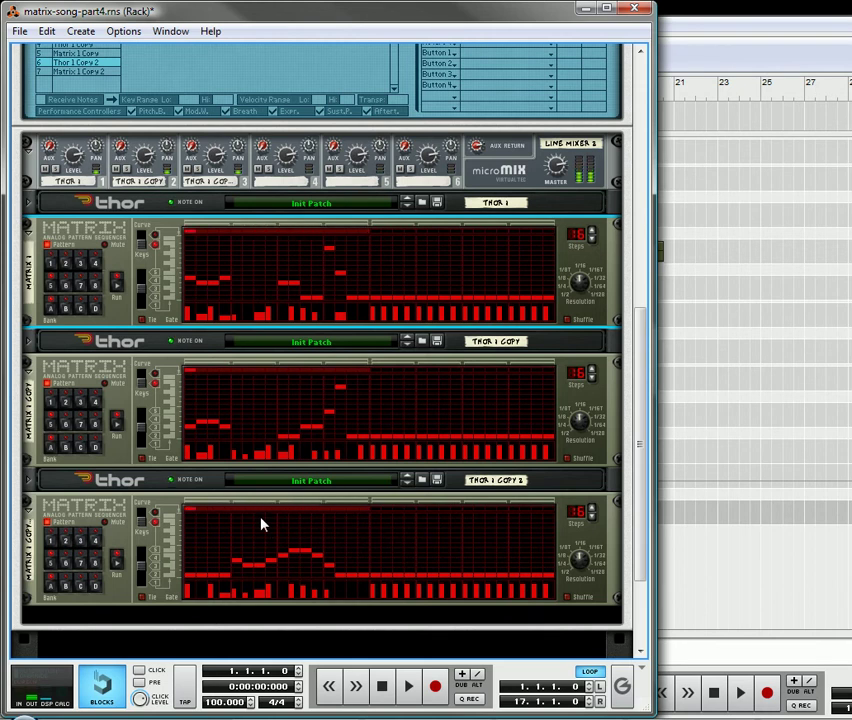
- Bring up the automation options for the top Matrix's pattern section
scroll(246, 377, up, 2)
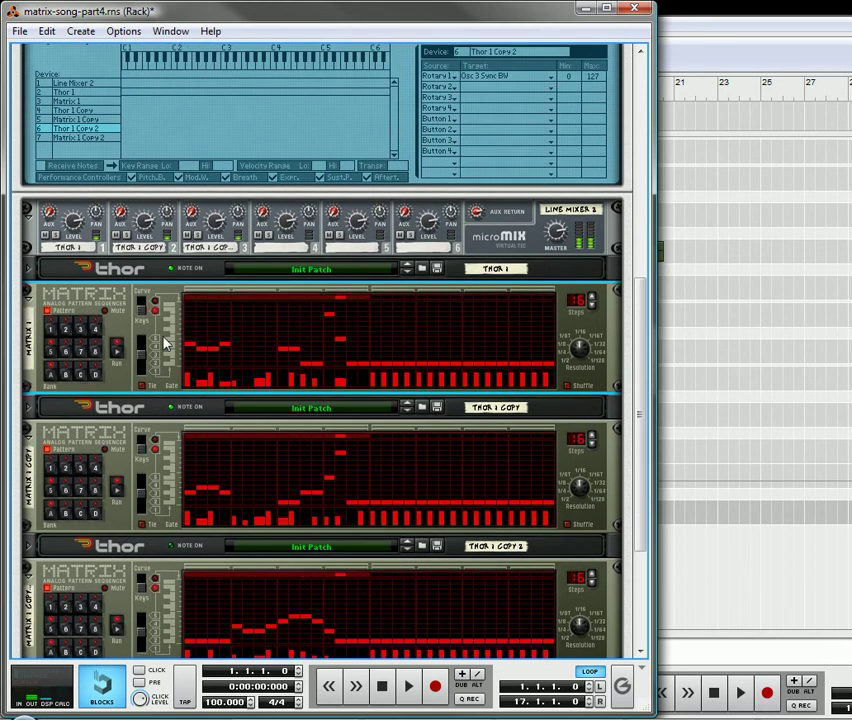
scroll(167, 342, down, 2)
scroll(118, 365, up, 3)
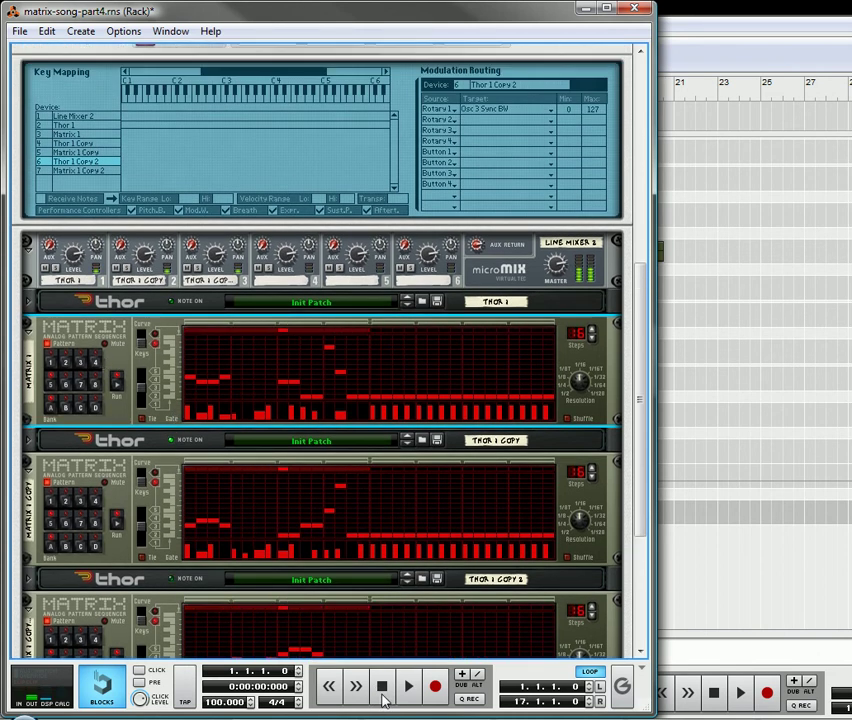
scroll(67, 434, down, 3)
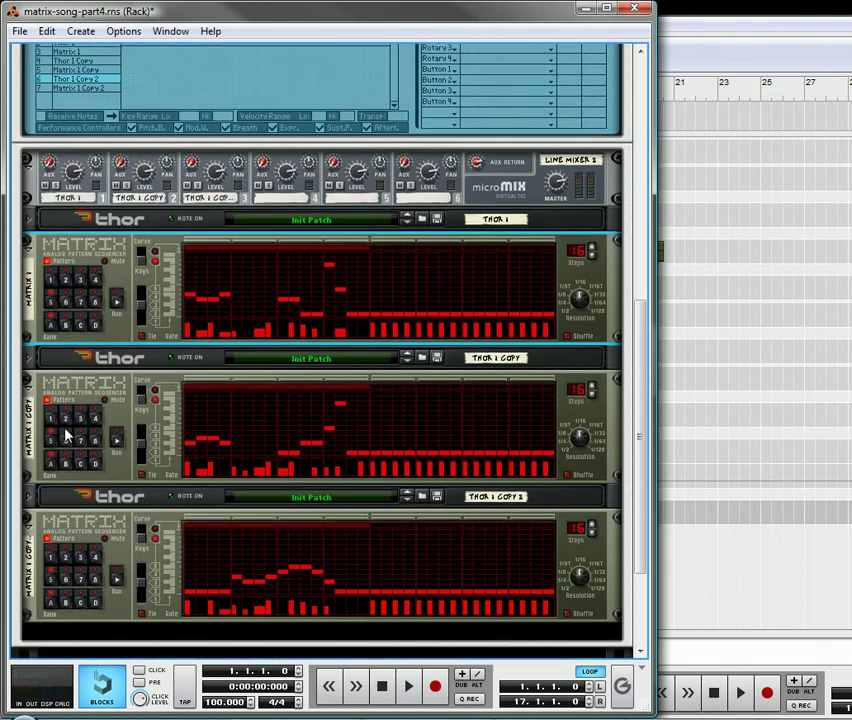
scroll(60, 467, up, 3)
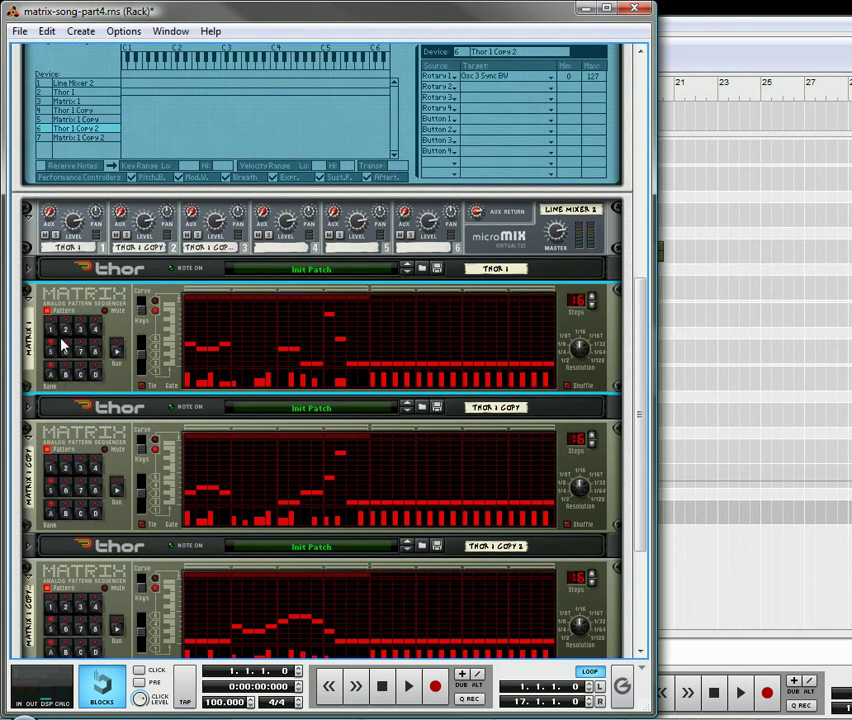
right_click(62, 345)
- Put the pattern selection of the remaining Matrix sequencers into automation editing
click(100, 345)
right_click(75, 493)
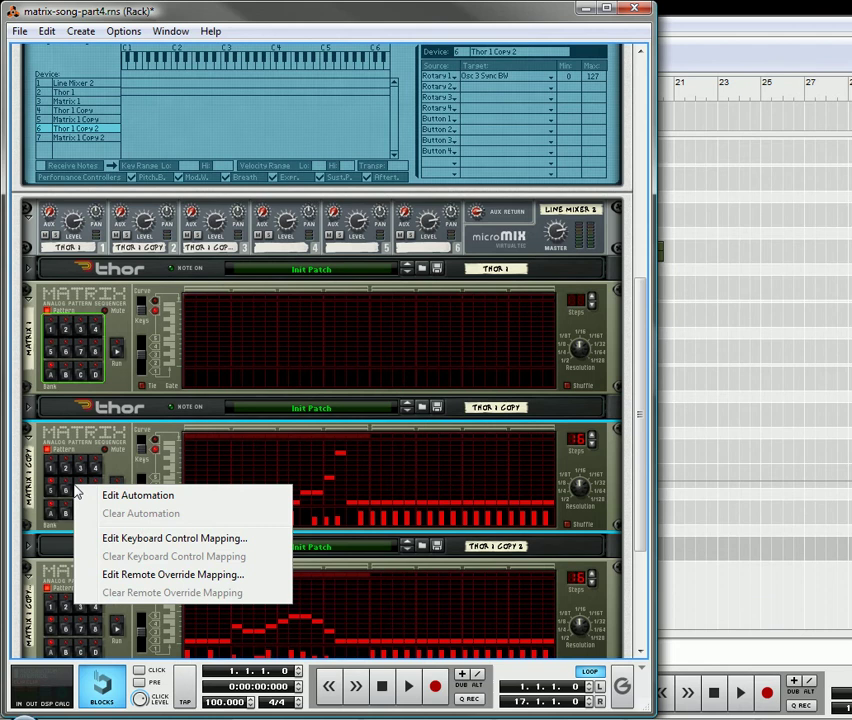
click(124, 496)
scroll(68, 473, down, 2)
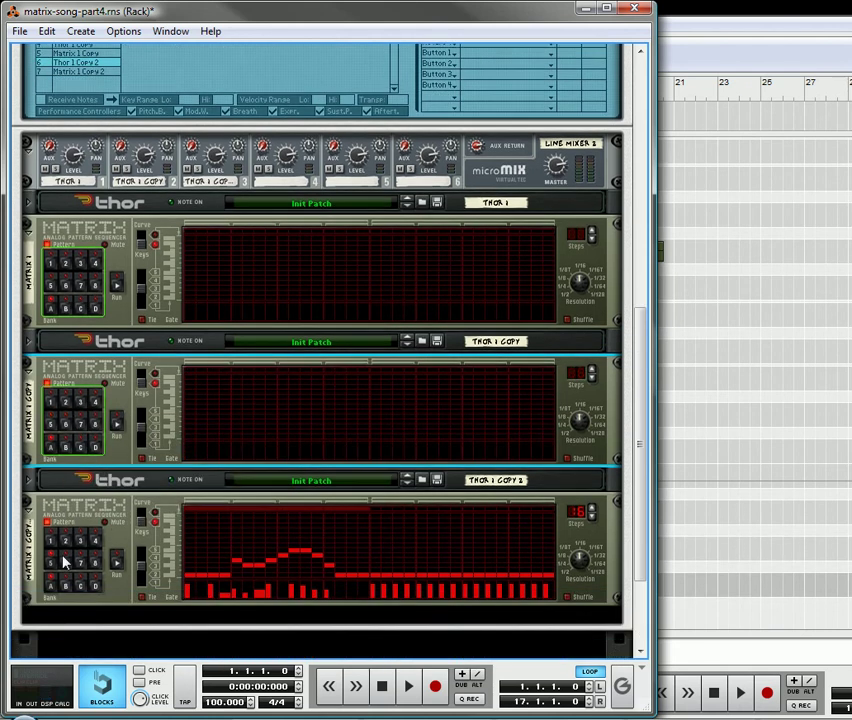
right_click(64, 563)
click(82, 576)
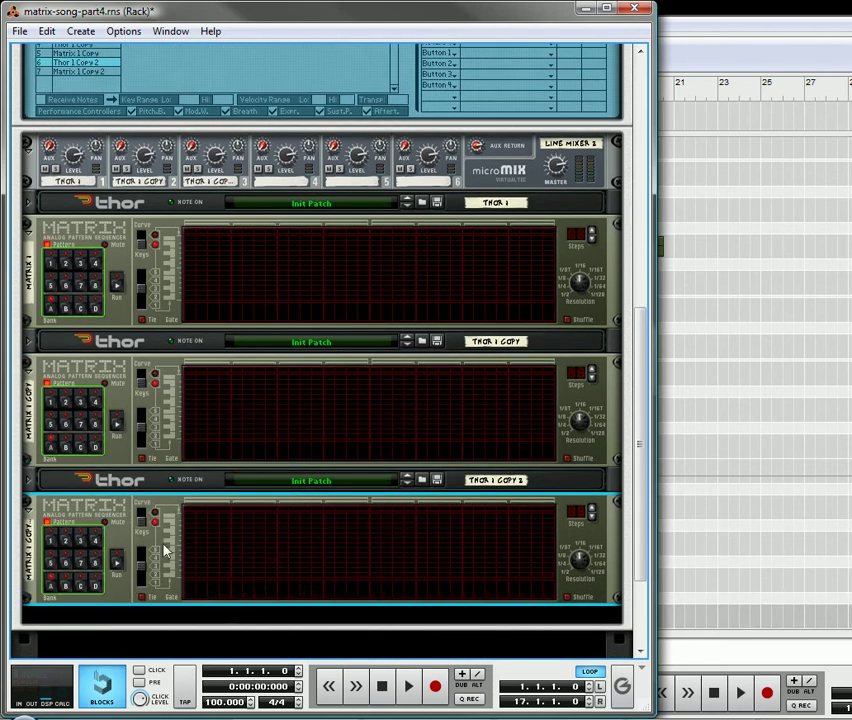
- Recheck the Matrix 1 Copy automation options without changes and bring the song sequencer forward
right_click(50, 524)
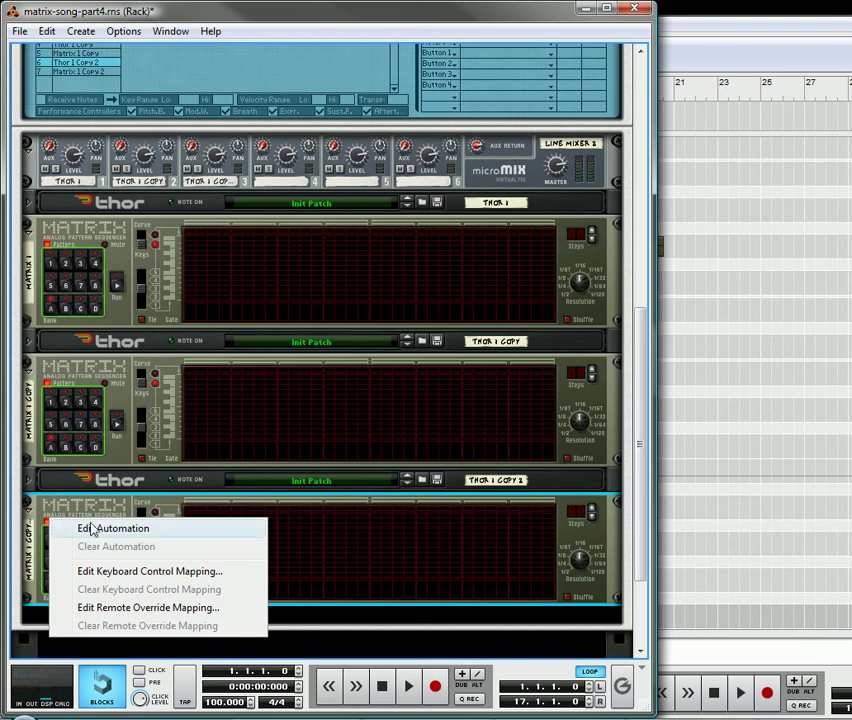
click(80, 534)
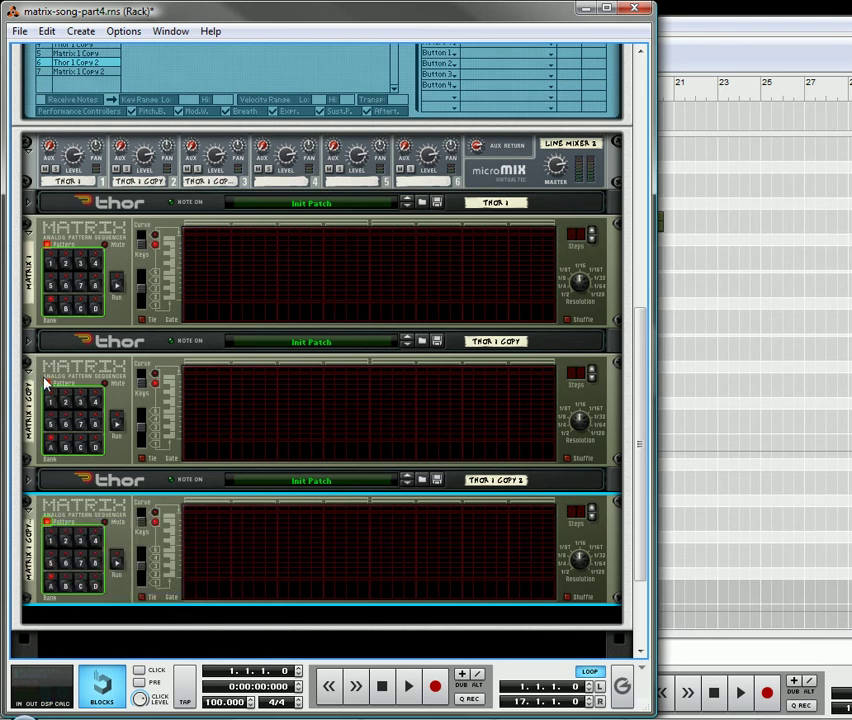
right_click(46, 385)
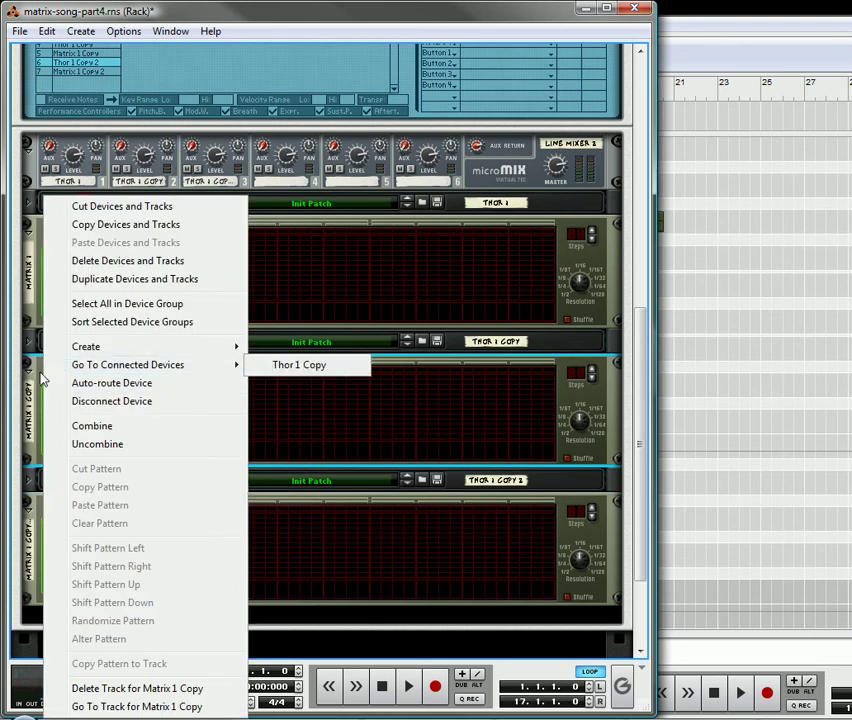
click(55, 392)
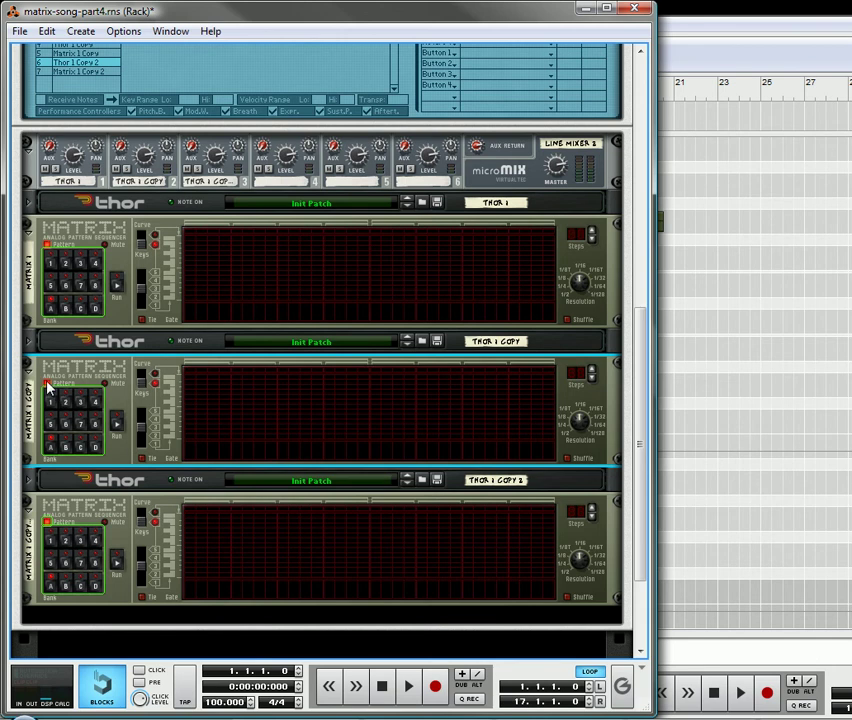
right_click(46, 386)
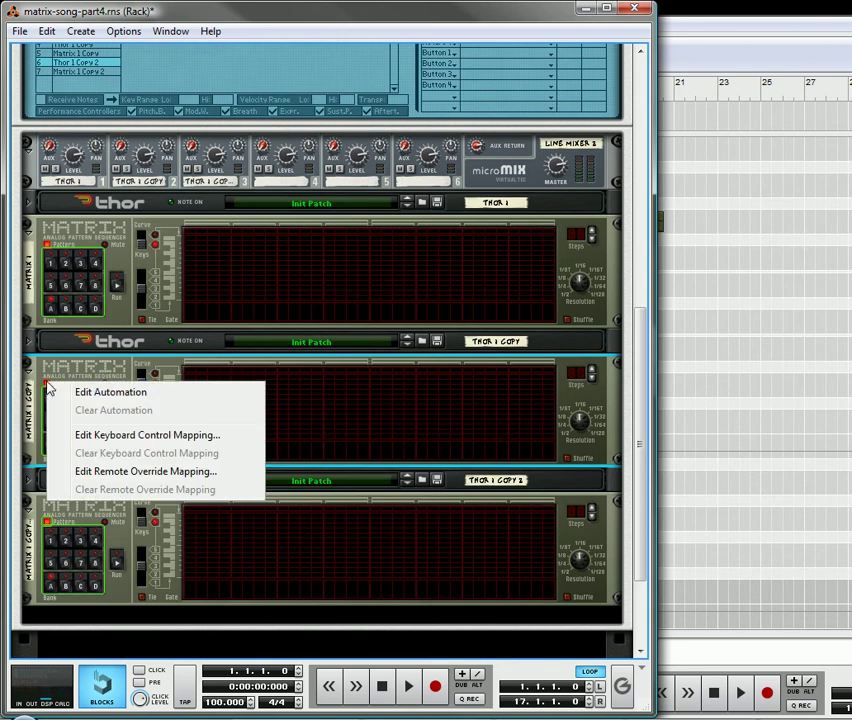
click(101, 400)
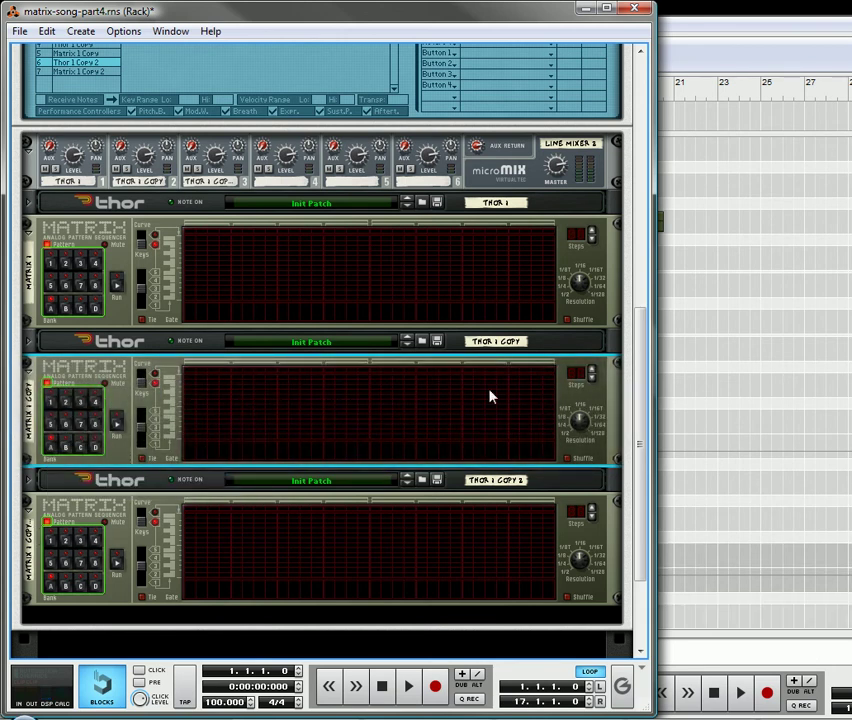
click(778, 312)
- With the Pencil, draw bar 1–5 clips in every Matrix track's Pattern Select and Pattern Enable lanes
scroll(265, 550, down, 1)
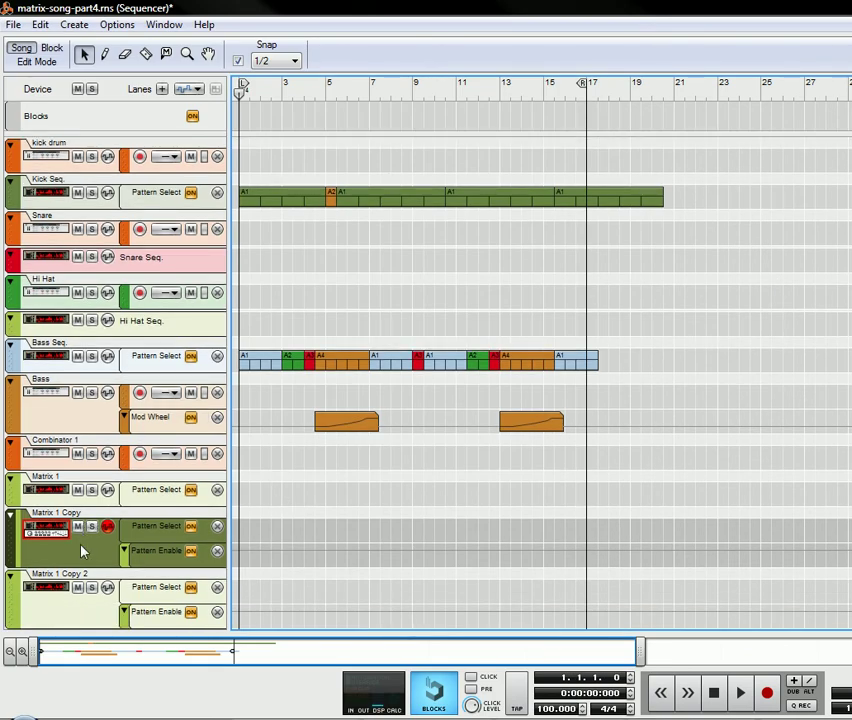
click(105, 55)
mouse_move(242, 491)
mouse_down()
mouse_move(325, 498)
mouse_move(317, 503)
mouse_up()
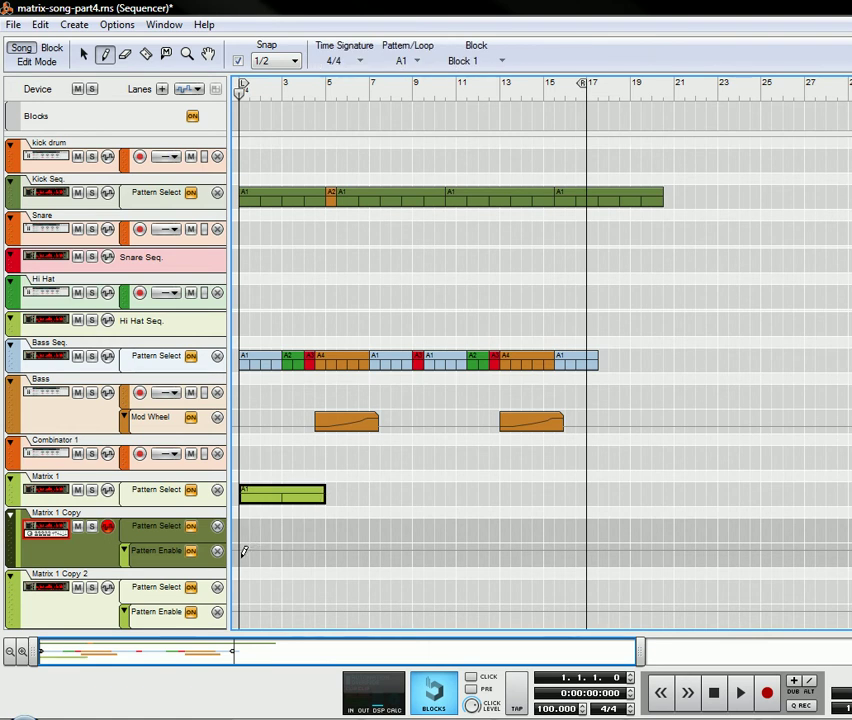
drag(242, 552, 325, 557)
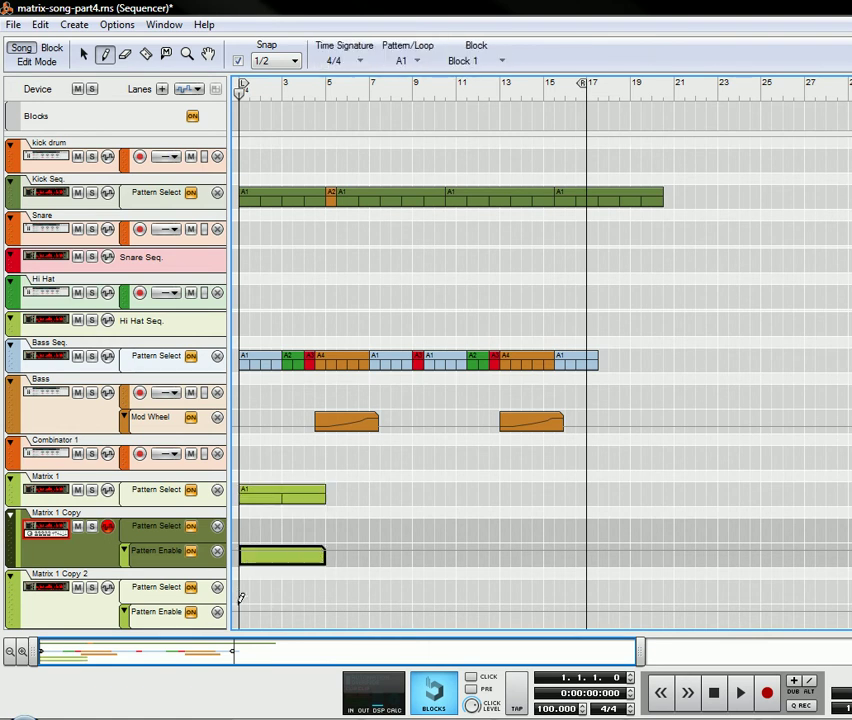
drag(242, 612, 325, 612)
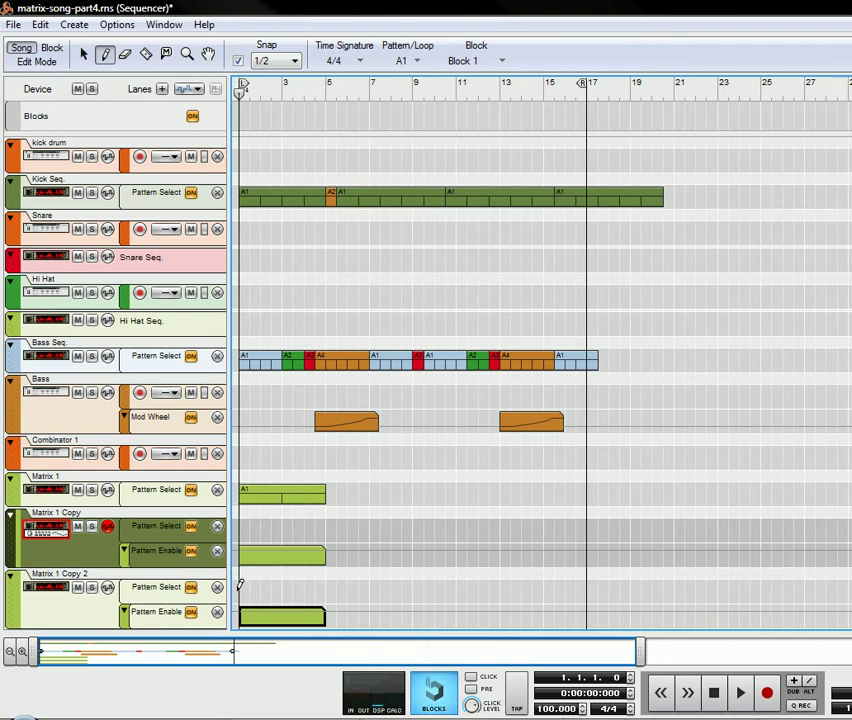
drag(240, 588, 325, 588)
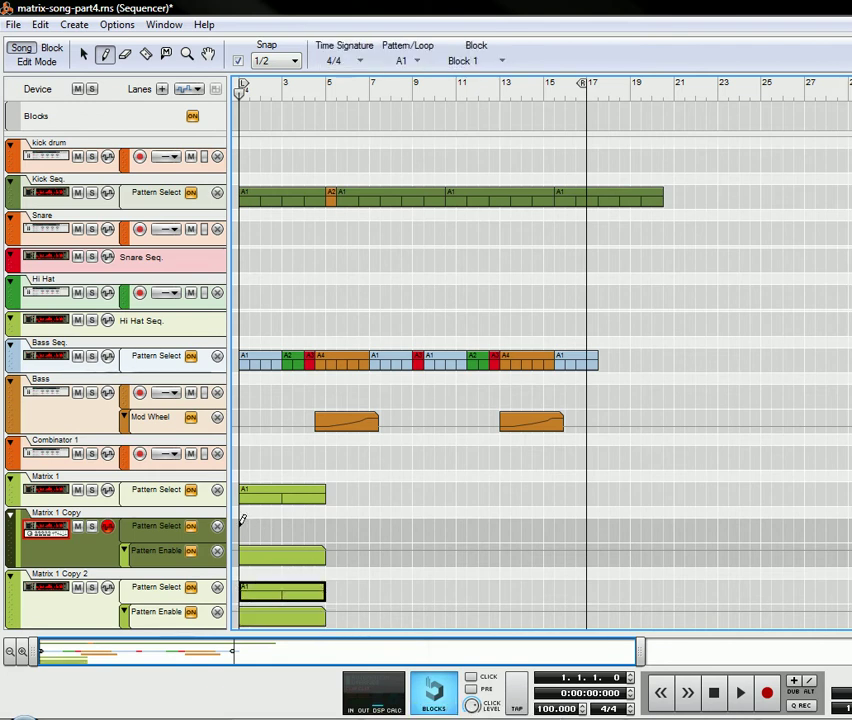
drag(242, 528, 322, 530)
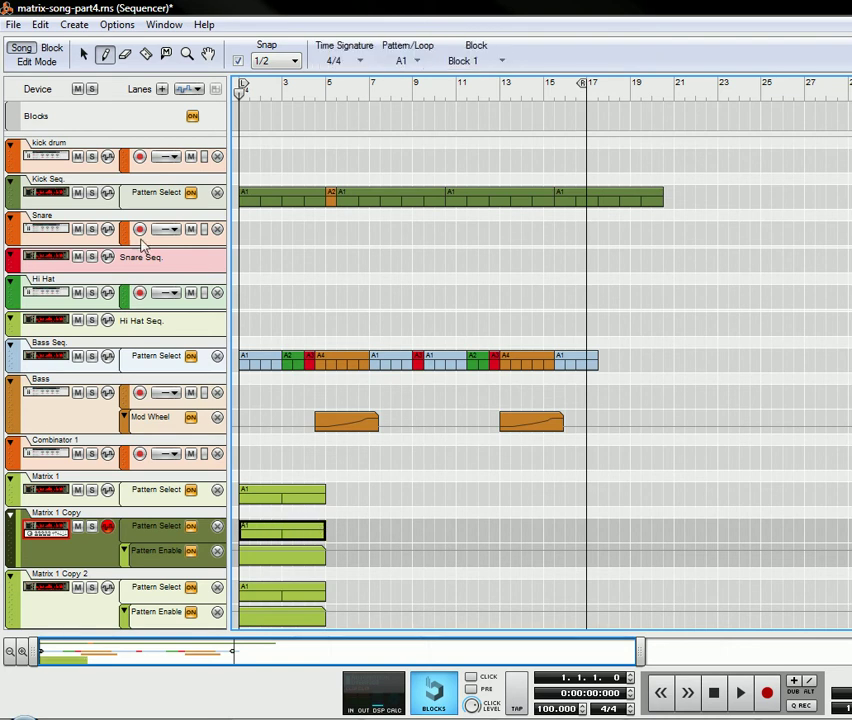
- Set the Pattern Select clips on Matrix 1, Matrix 1 Copy and Matrix 1 Copy 2 to A5, then select the Pattern Enable clips
click(268, 500)
click(247, 490)
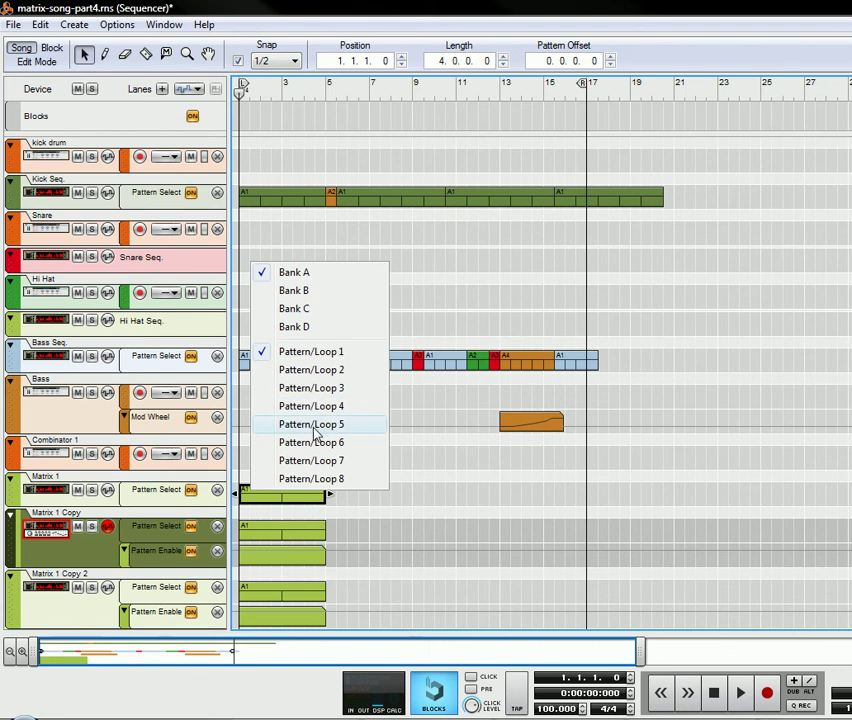
click(316, 426)
click(252, 531)
click(245, 527)
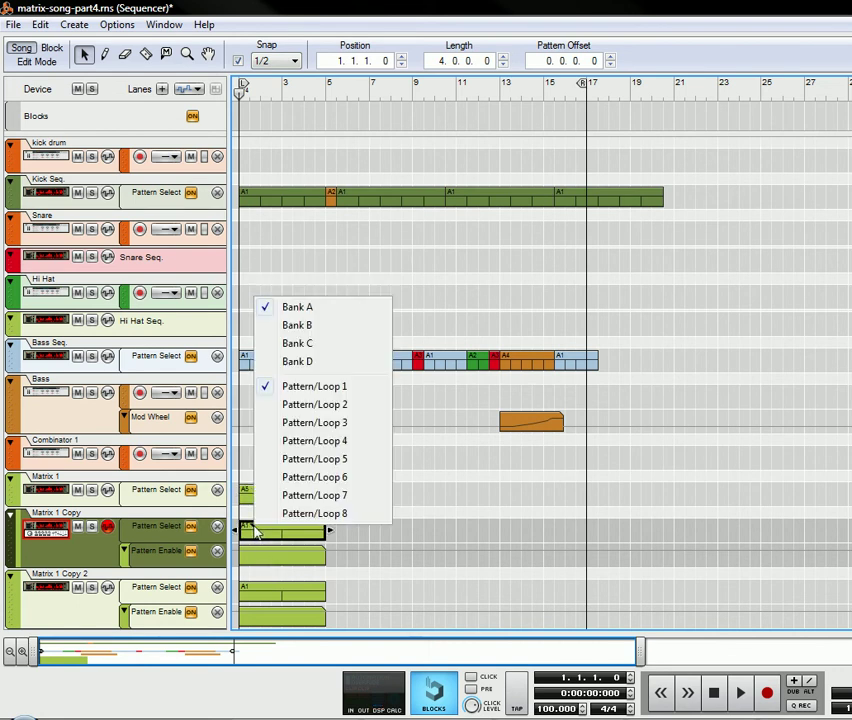
click(322, 460)
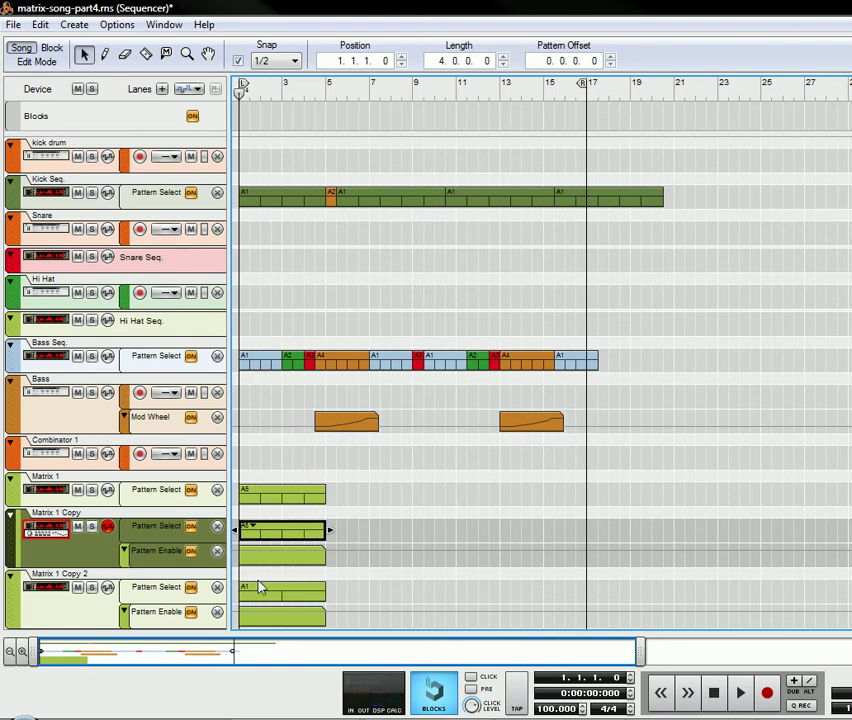
click(250, 593)
click(246, 588)
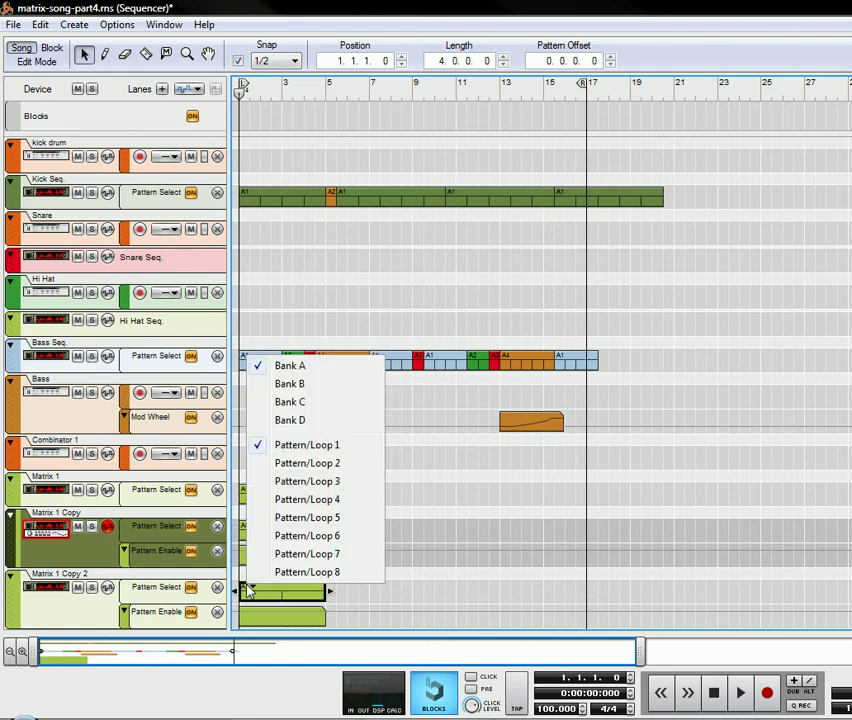
click(310, 517)
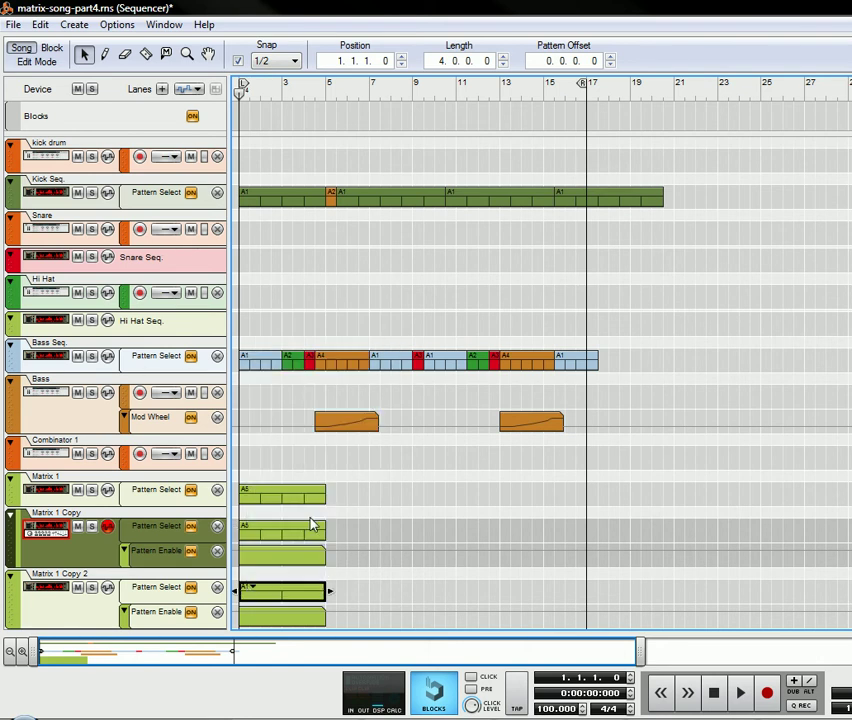
click(266, 561)
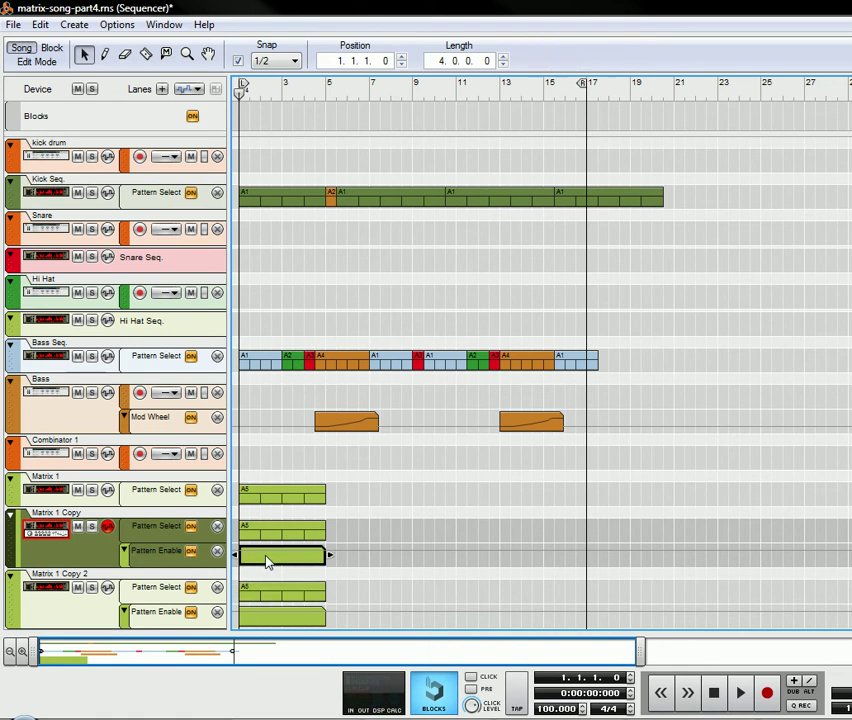
click(268, 618)
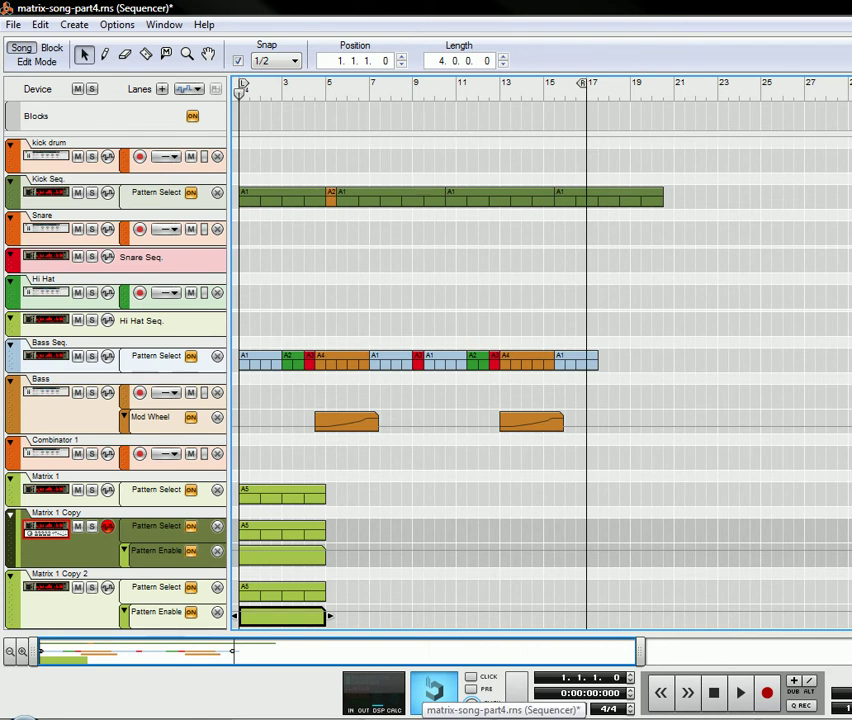
- In the Rack, clear the existing Pattern Enable automation on both copied Matrix sequencers
click(430, 719)
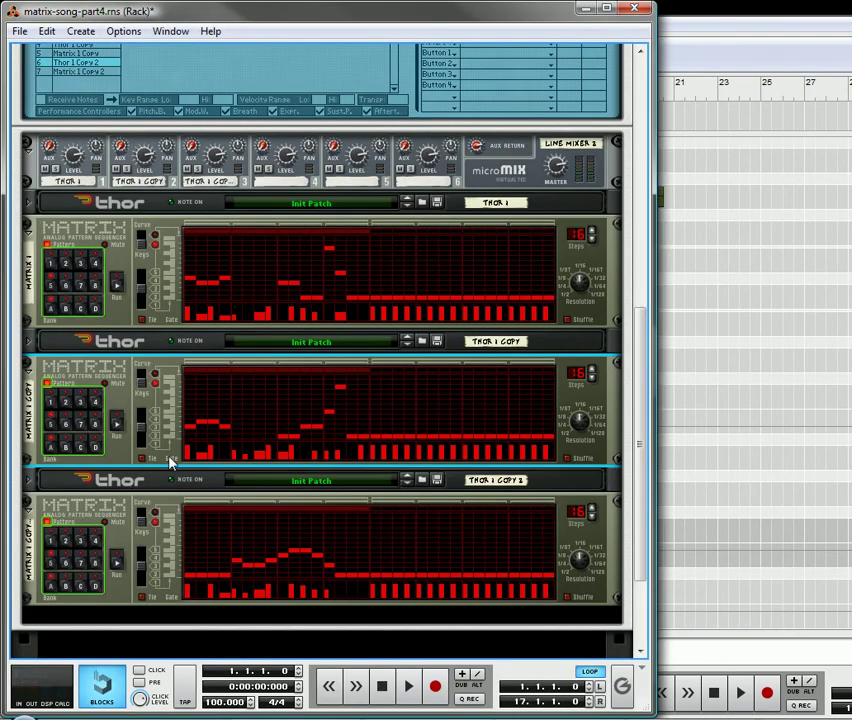
right_click(47, 527)
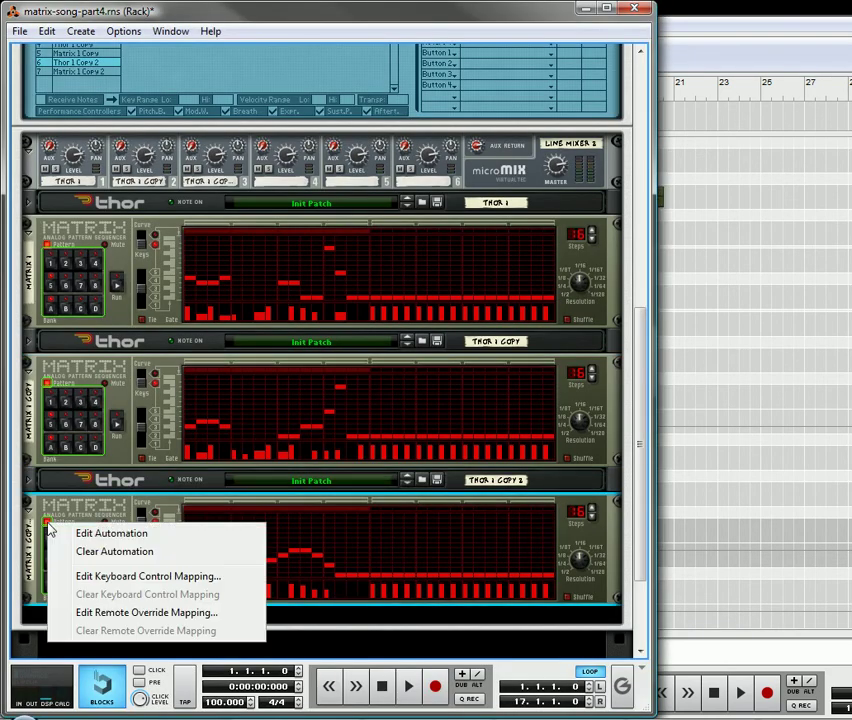
click(118, 553)
right_click(47, 388)
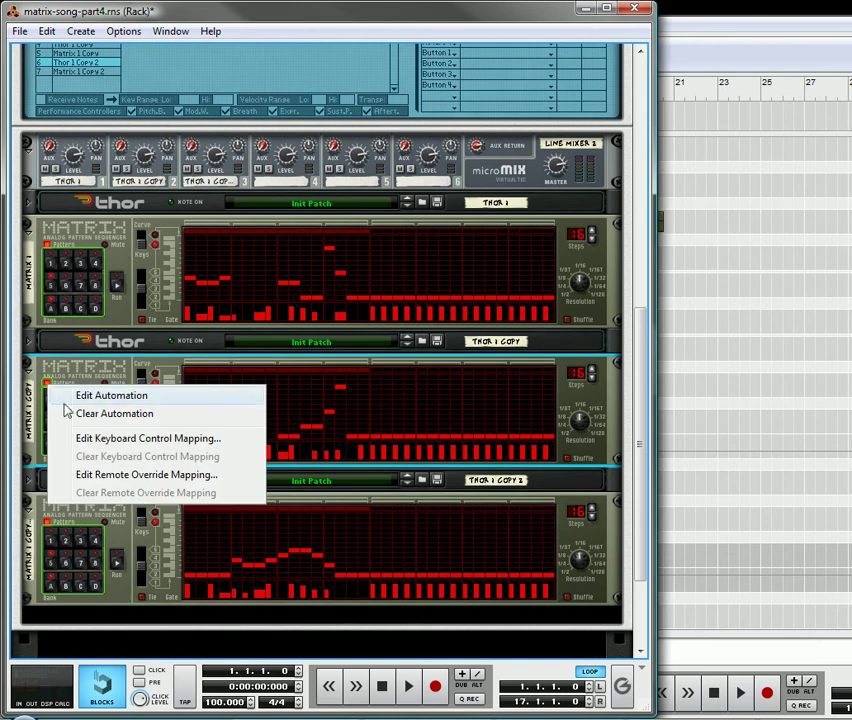
click(63, 415)
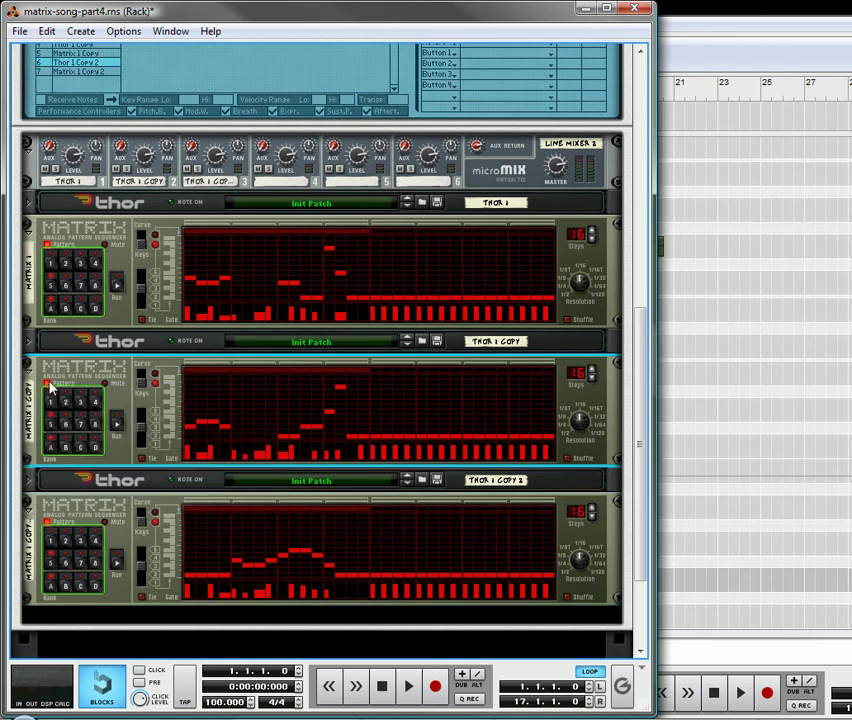
- Create Pattern Enable automation lanes for Matrix 1 Copy and Matrix 1 Copy 2
click(47, 527)
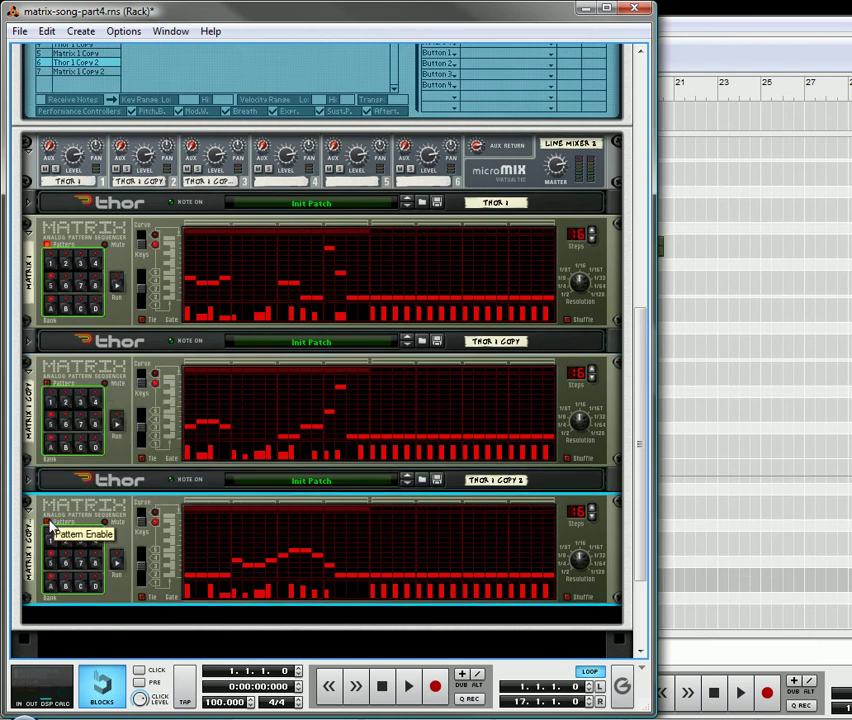
right_click(47, 383)
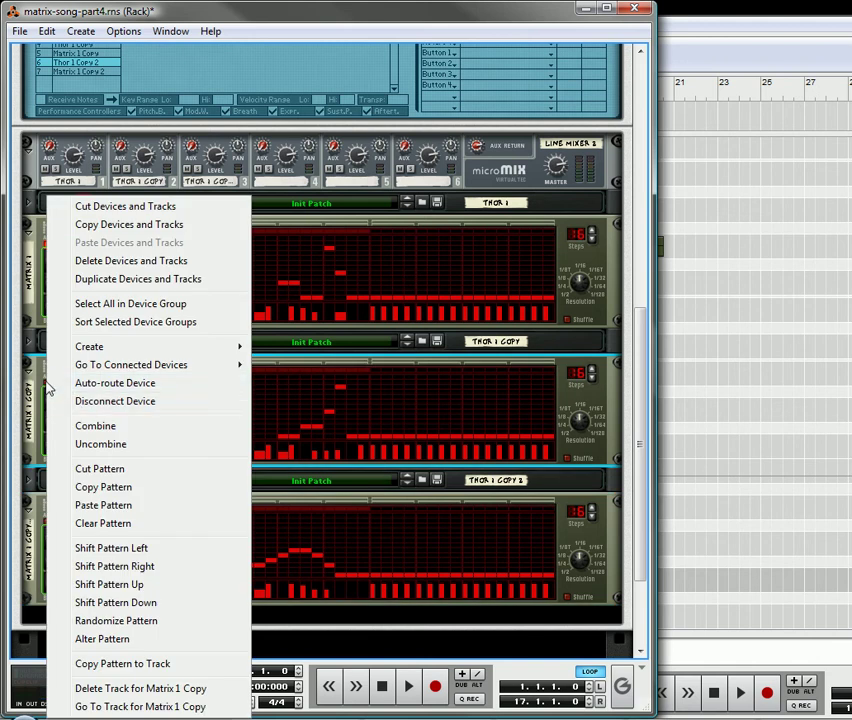
right_click(47, 385)
click(85, 395)
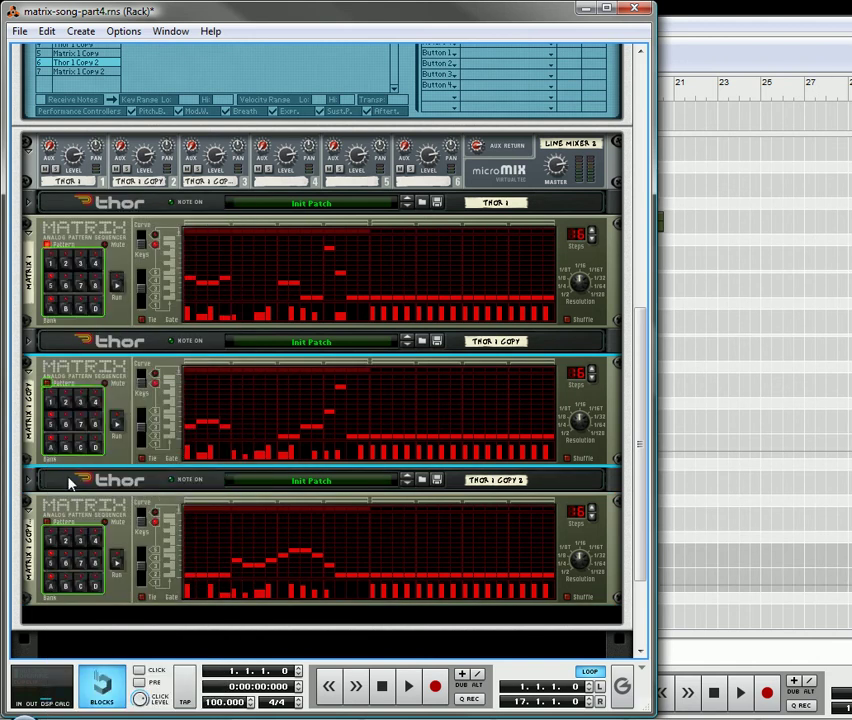
right_click(47, 527)
click(85, 535)
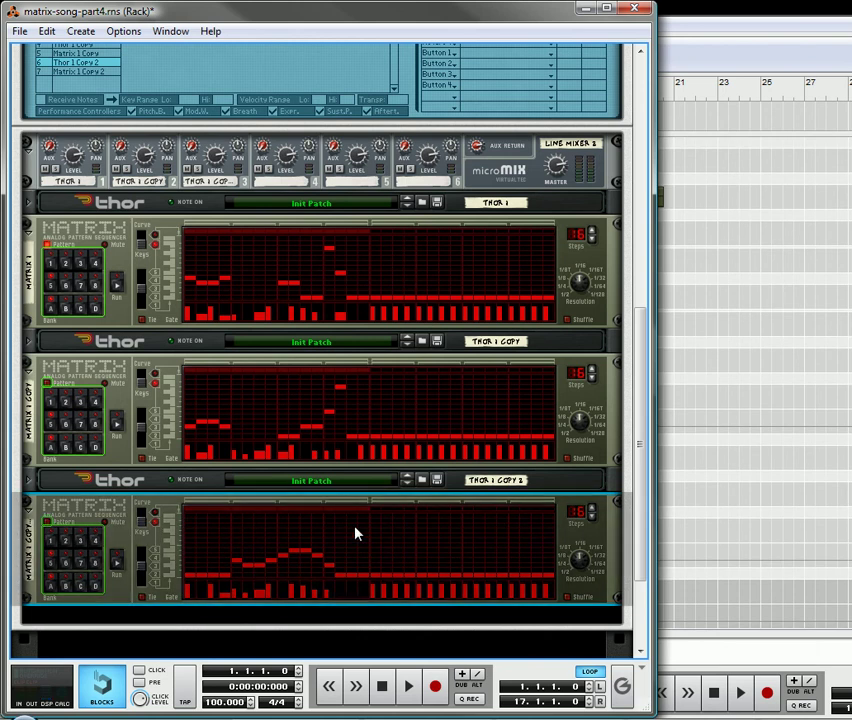
- Draw a bar 1–5 Pattern Enable clip with a value-1 point on Matrix 1 Copy and copy it to Matrix 1 Copy 2
key(F7)
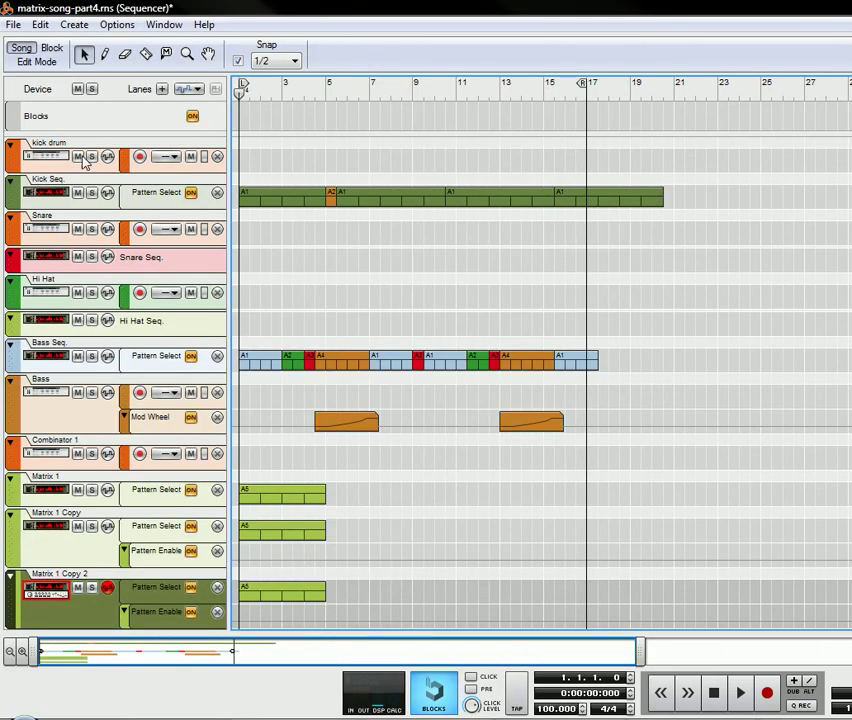
key(w)
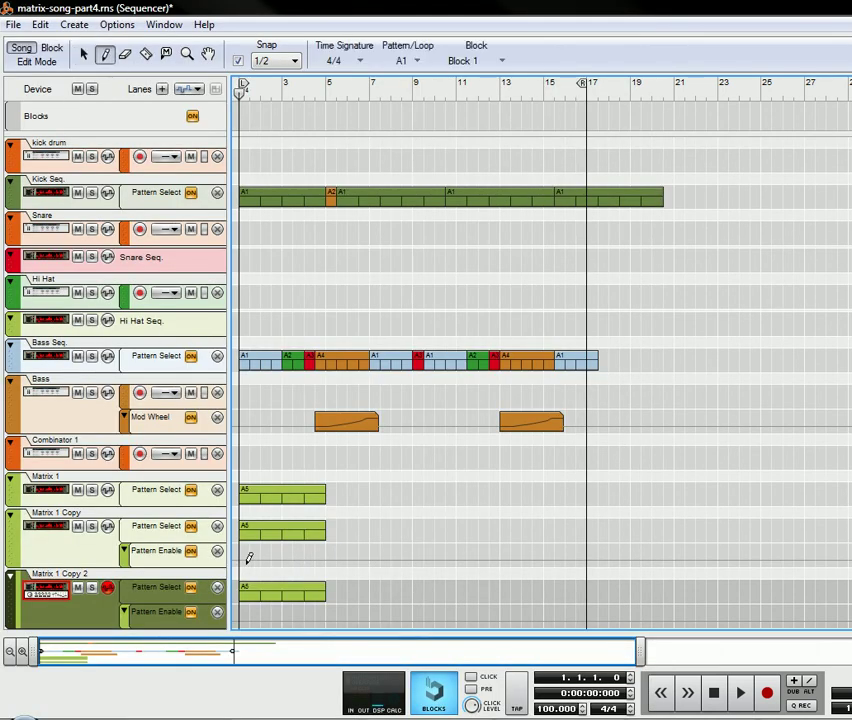
drag(249, 557, 327, 557)
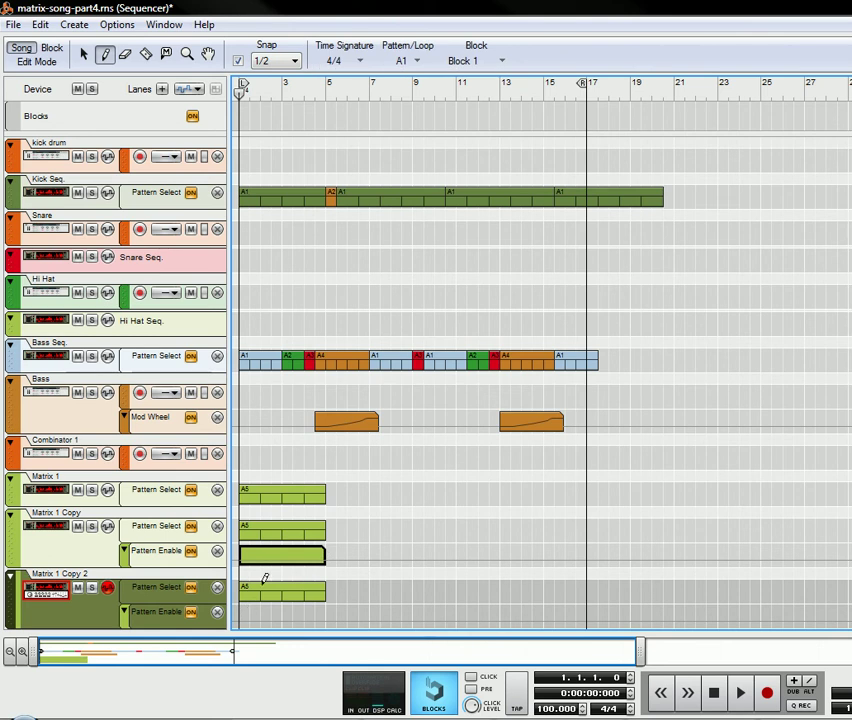
click(81, 56)
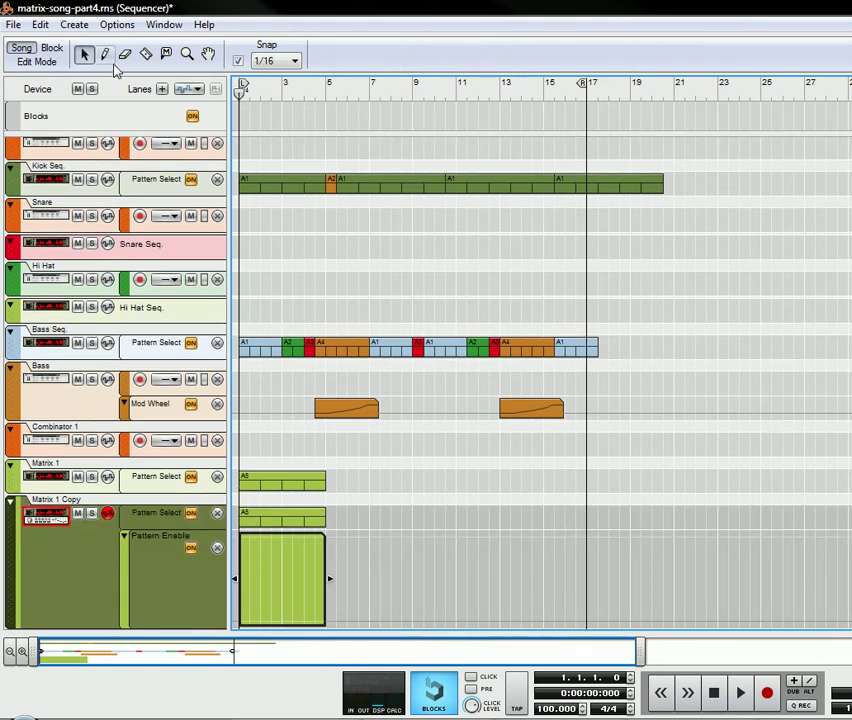
click(104, 55)
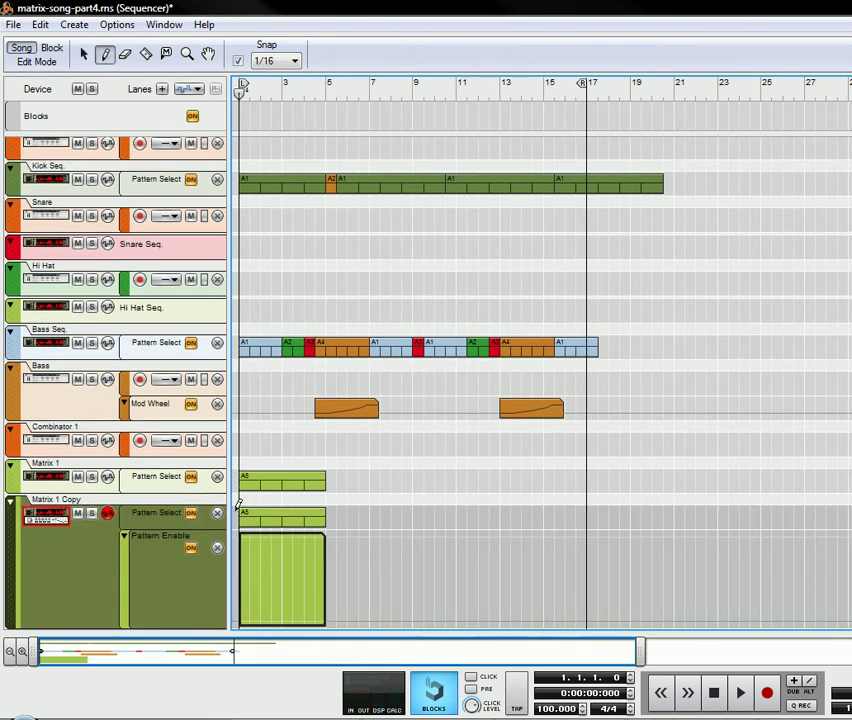
click(247, 536)
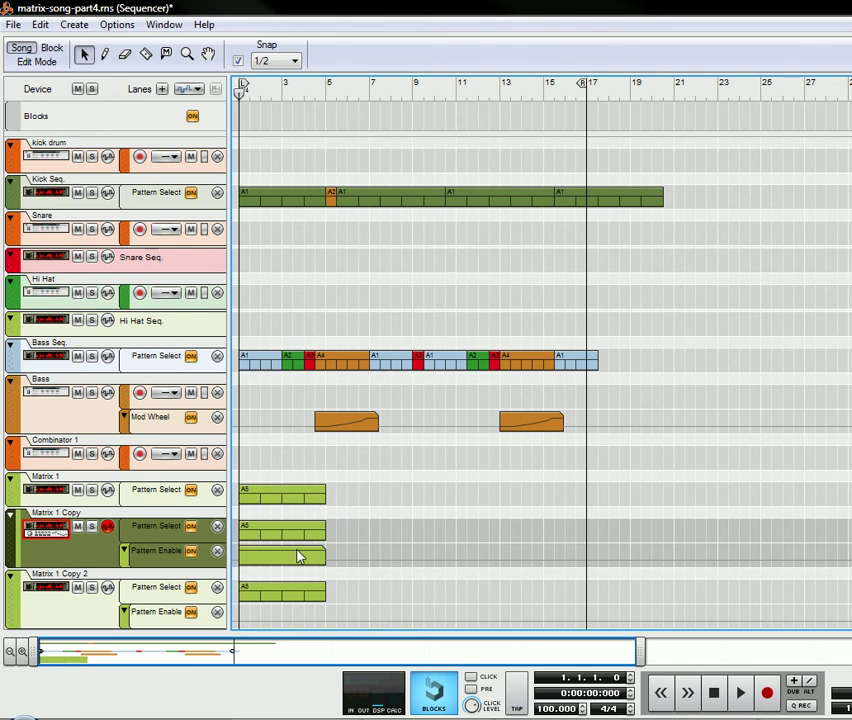
drag(268, 555, 272, 630)
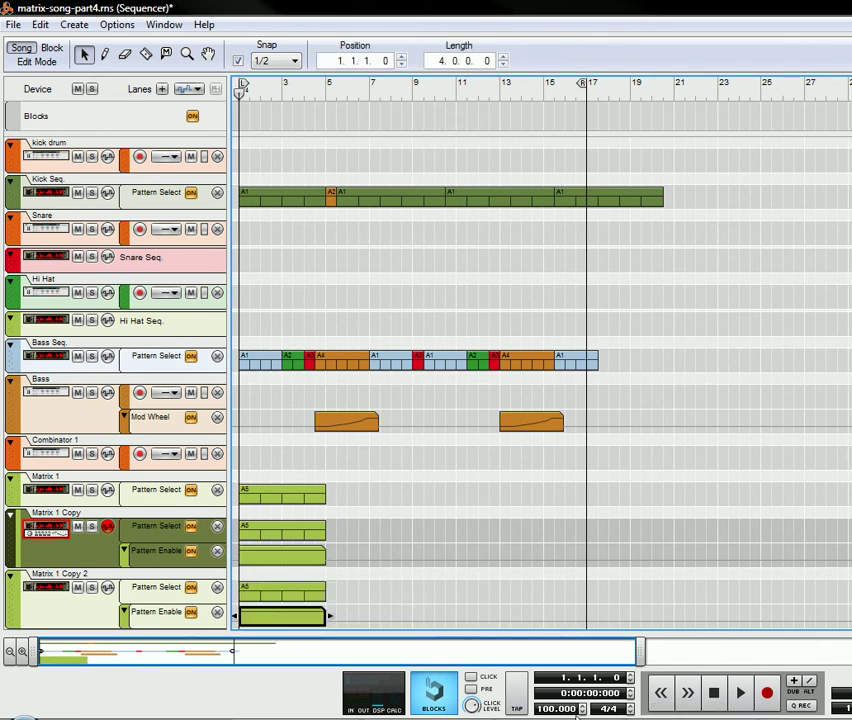
key(F6)
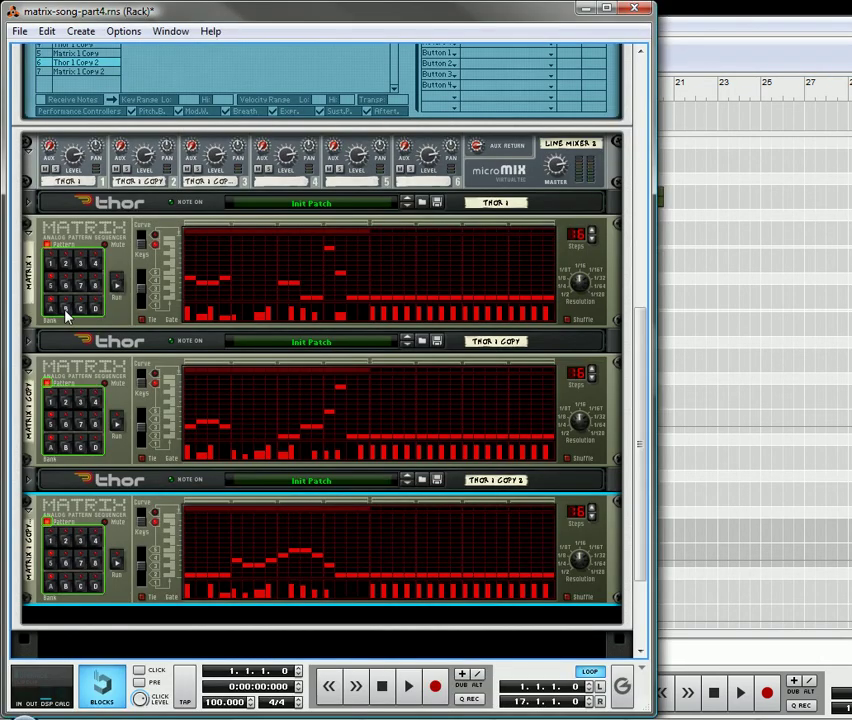
- Back in the sequencer, marquee-select then deselect the Matrix clips and pick the Pencil tool
click(681, 439)
click(365, 495)
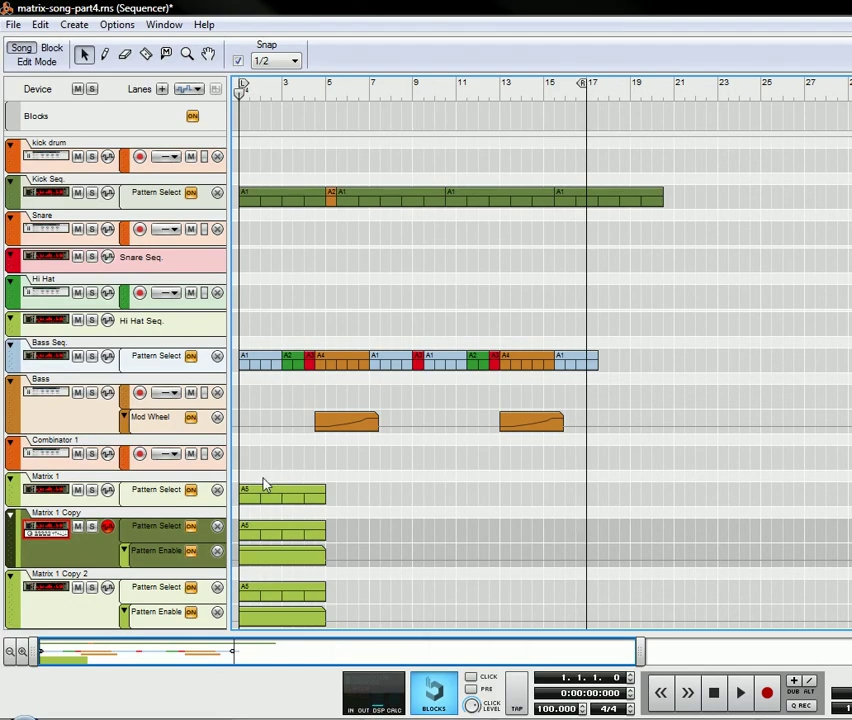
drag(268, 477, 327, 648)
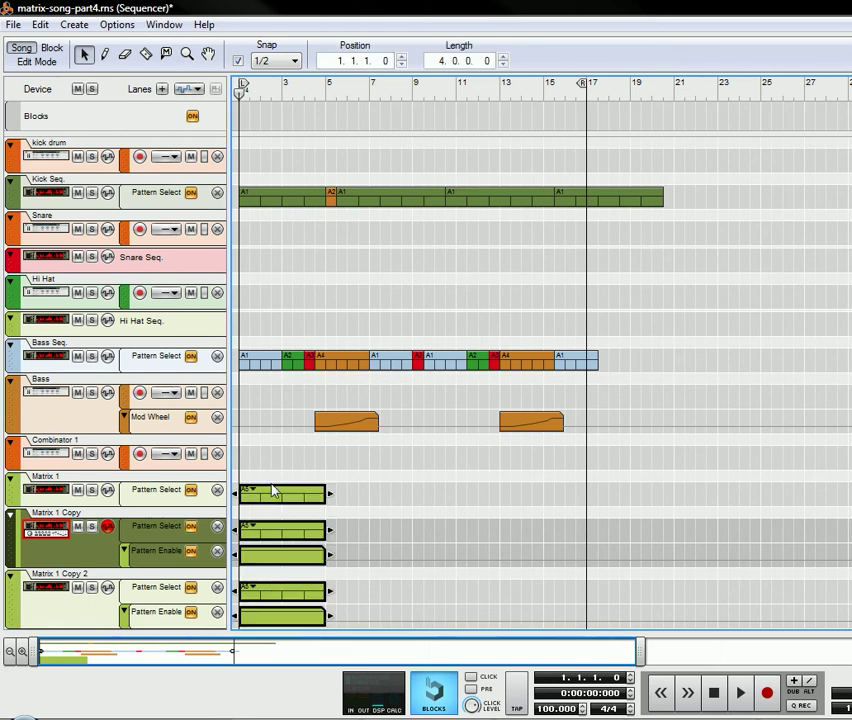
click(348, 501)
click(104, 54)
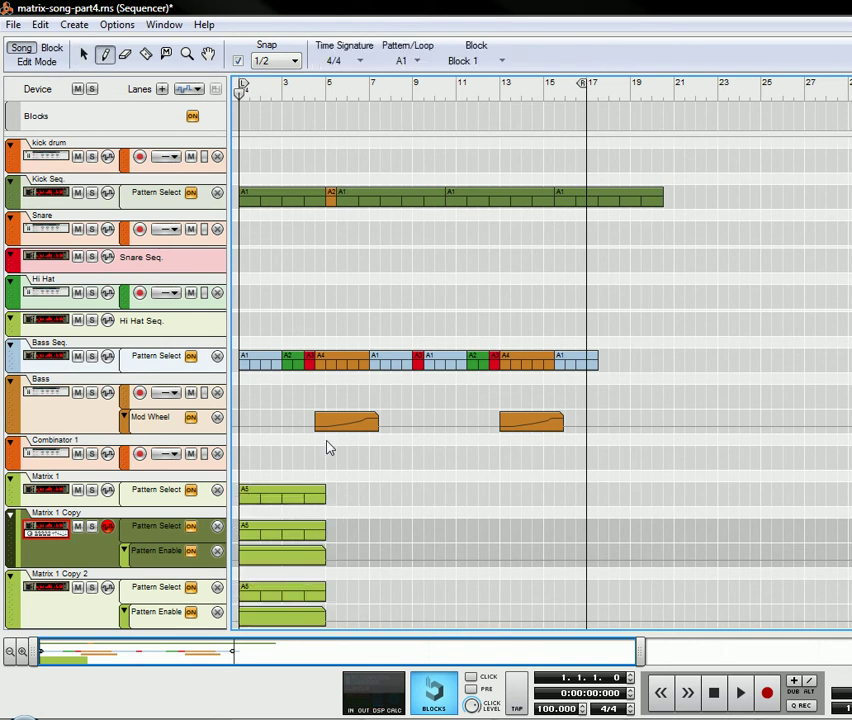
- Draw a new Matrix 1 clip starting at bar 5 and stretch it to bar 9
drag(329, 489, 367, 492)
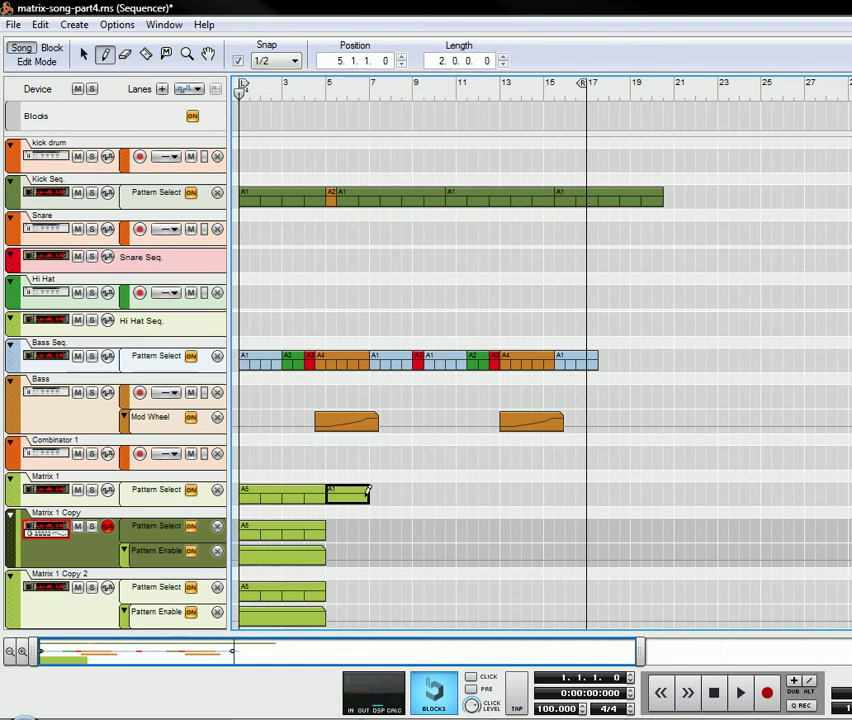
drag(374, 489, 410, 491)
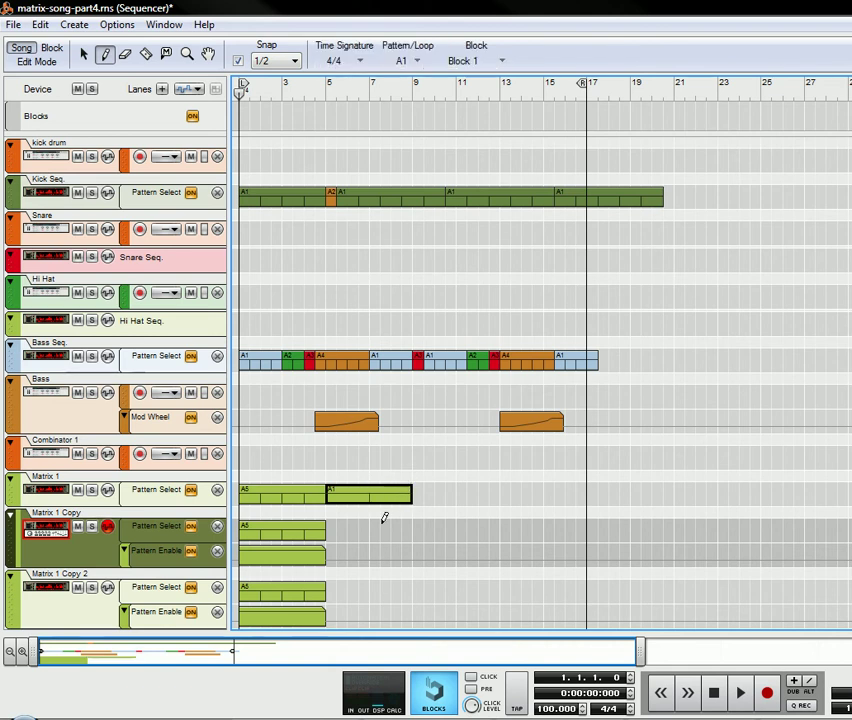
click(85, 56)
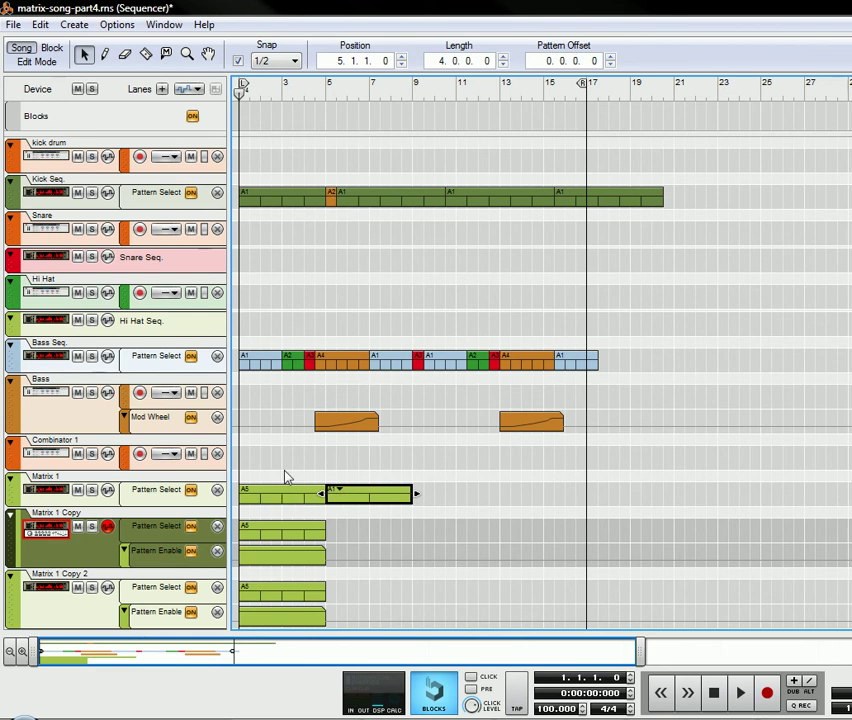
- Colour the bar 1–5 A5 clips on all three Matrix lanes yellow
drag(283, 446, 310, 614)
right_click(313, 617)
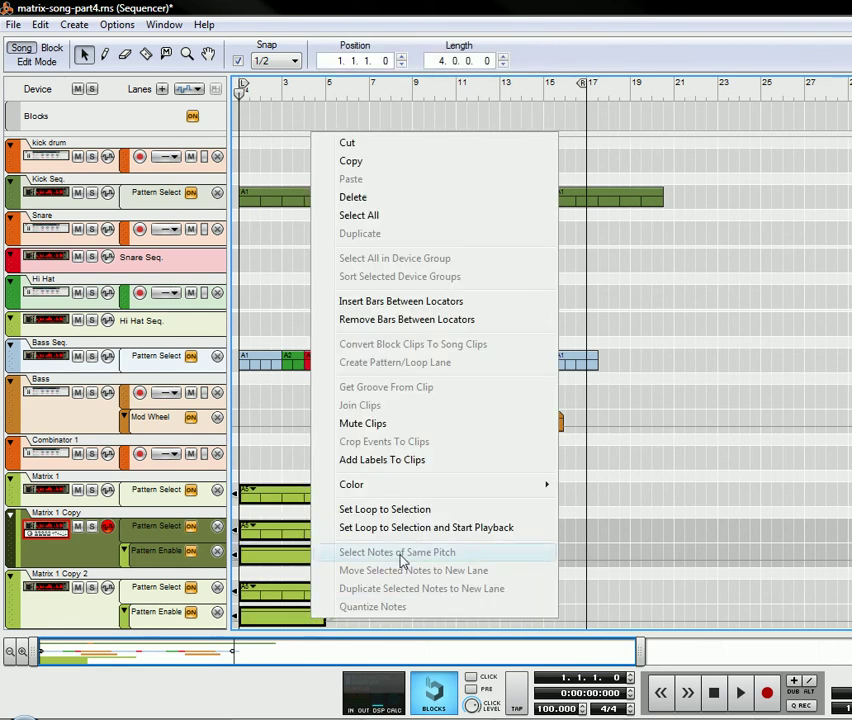
mouse_move(485, 486)
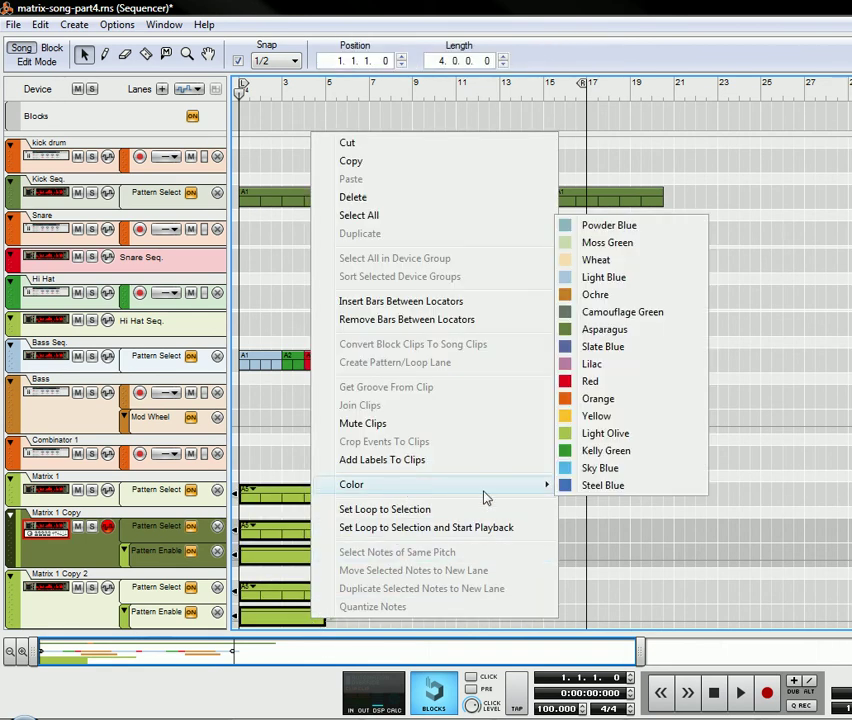
click(596, 414)
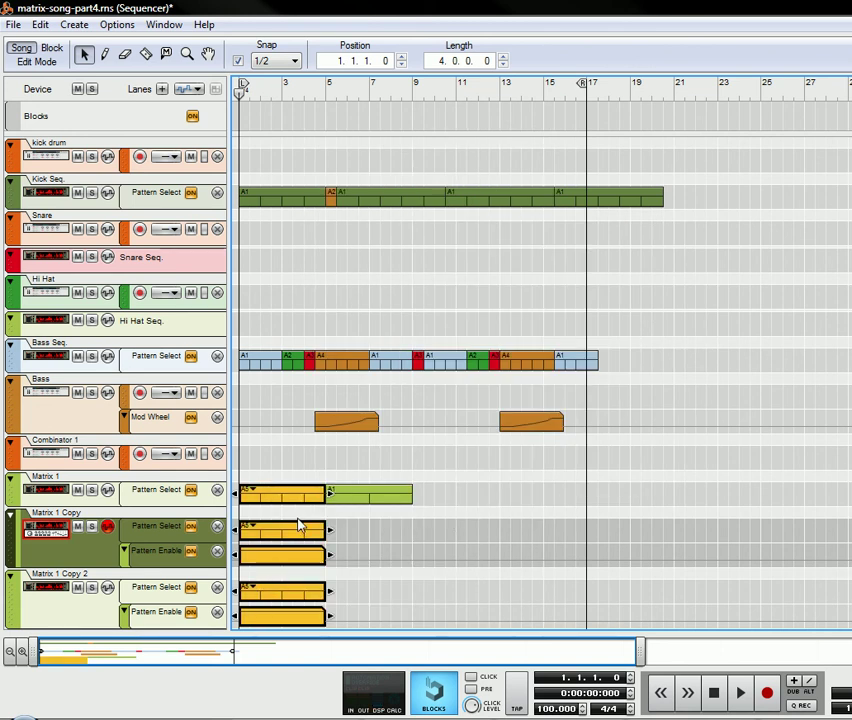
click(349, 497)
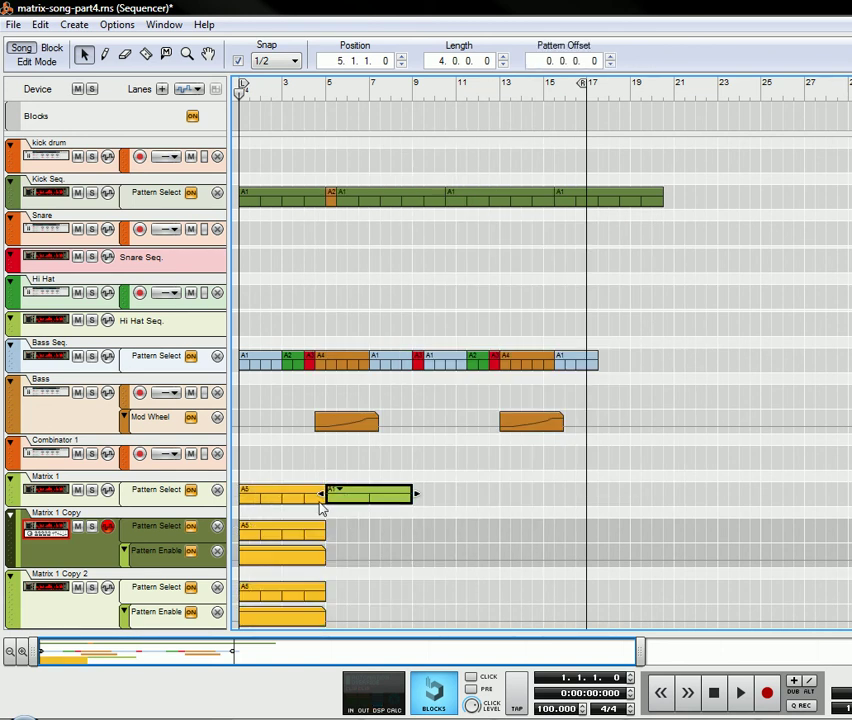
- Play the song from the top to about 7.4.4, then stop
click(739, 693)
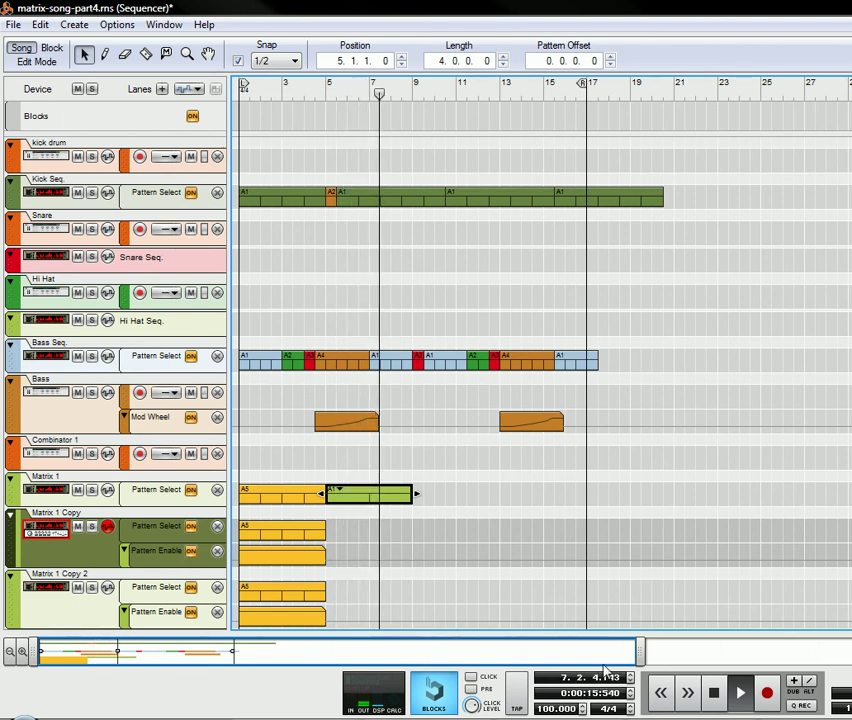
click(716, 700)
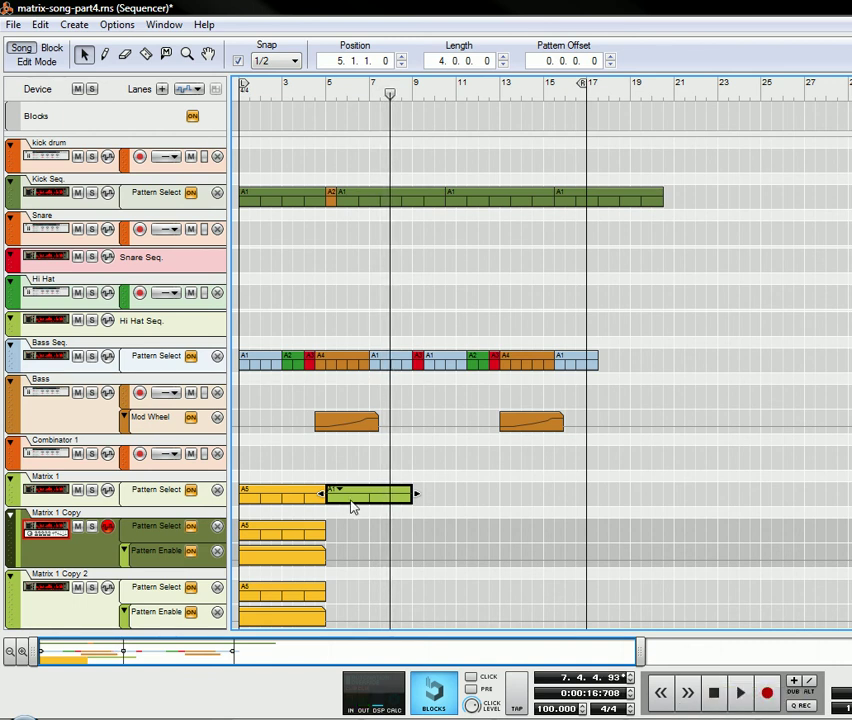
- Copy the Matrix 1 clip to bar 9 as a two-bar pattern A2 clip coloured moss green
drag(362, 497, 426, 504)
click(430, 495)
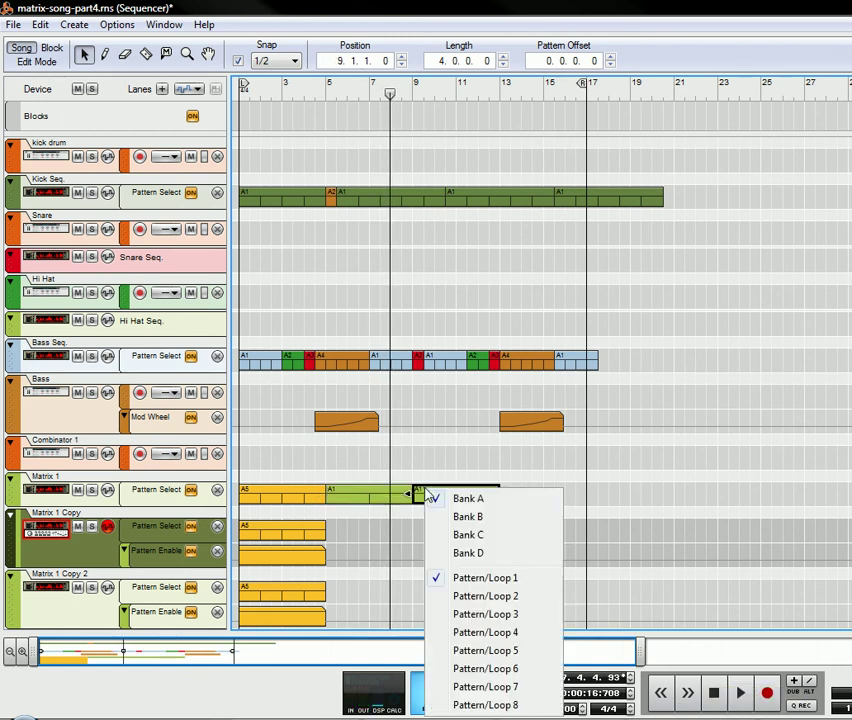
click(469, 597)
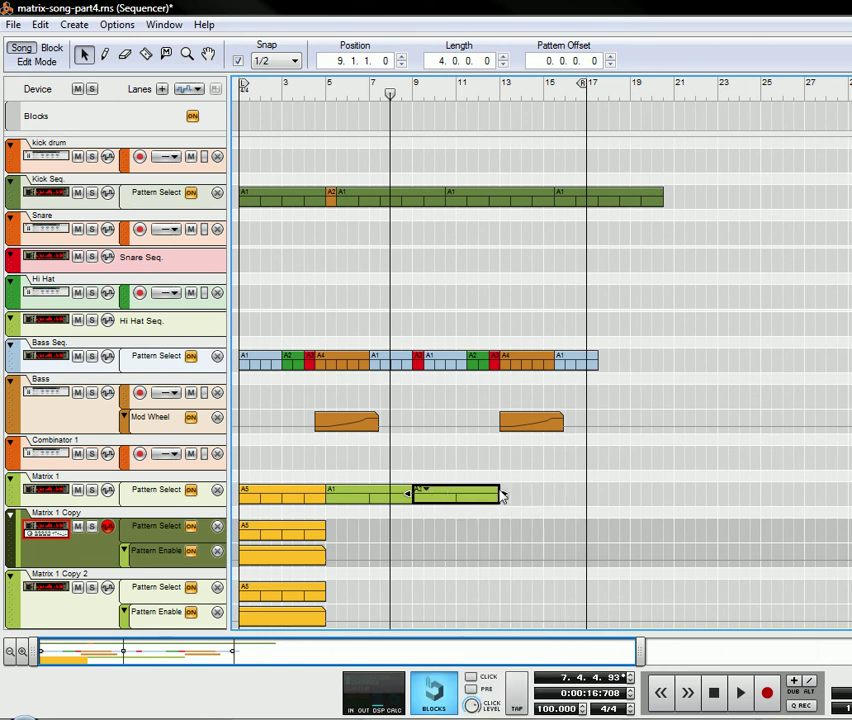
drag(507, 493, 456, 490)
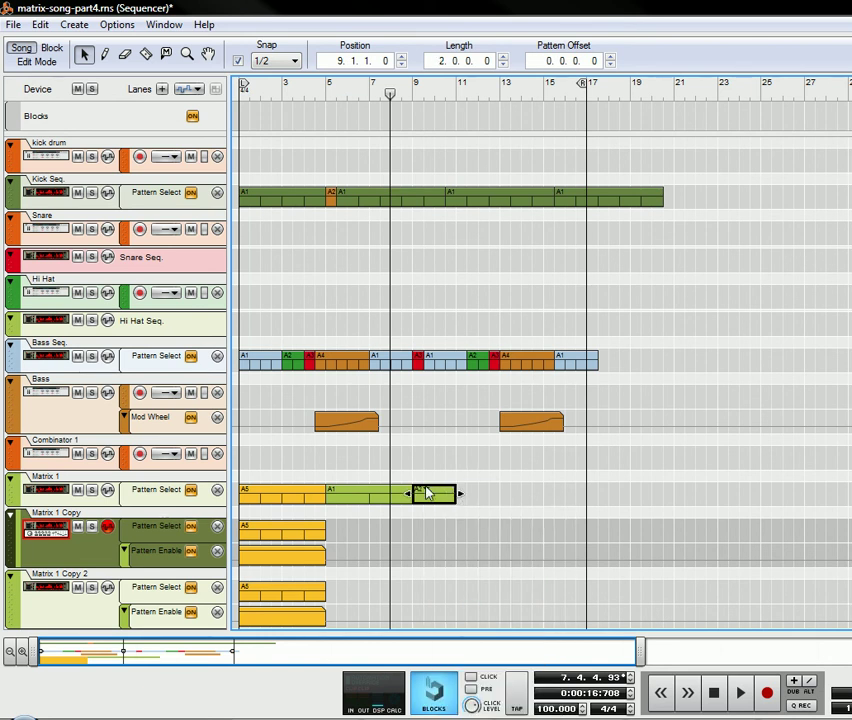
right_click(425, 497)
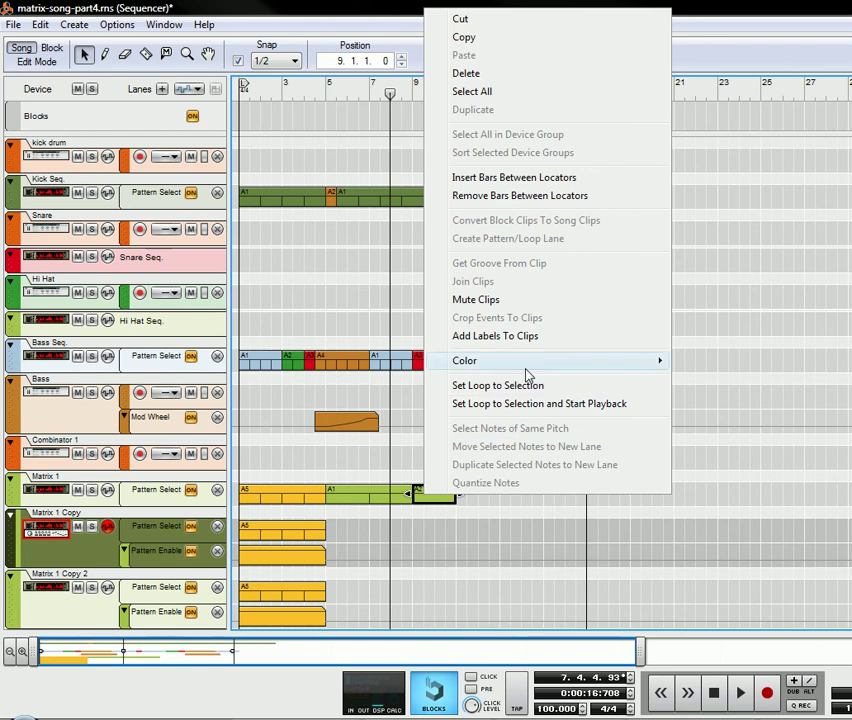
mouse_move(527, 362)
click(720, 378)
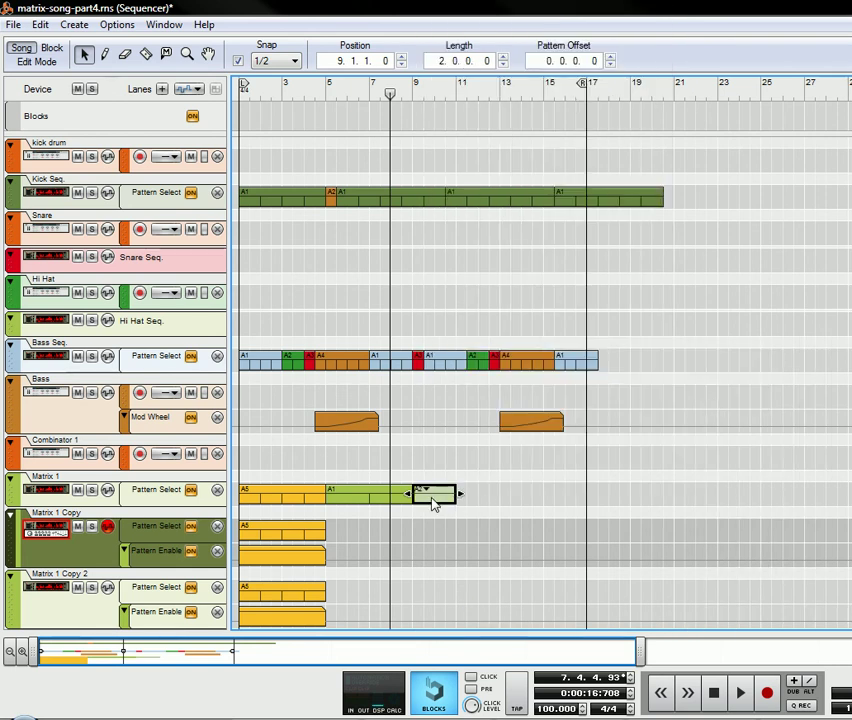
- Add an A3 clip at bar 11 and a four-bar A4 clip at bar 13
drag(434, 504, 471, 499)
click(467, 486)
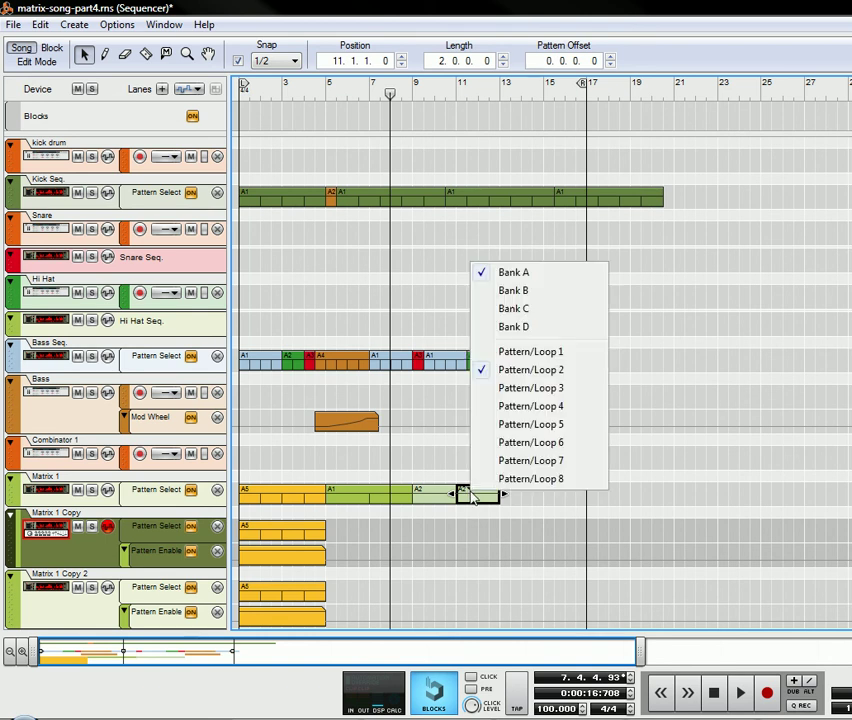
click(521, 390)
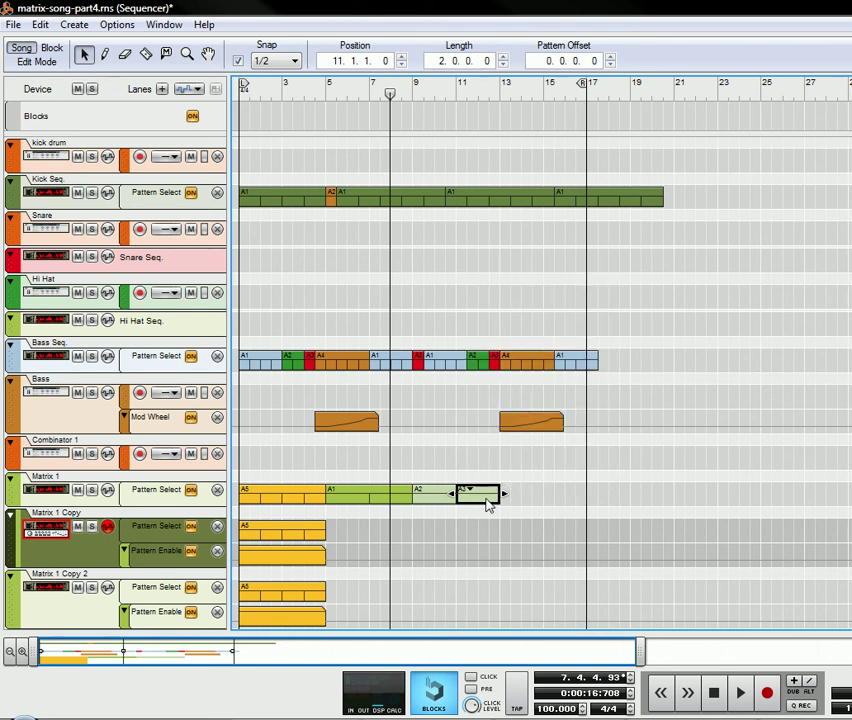
drag(488, 505, 591, 494)
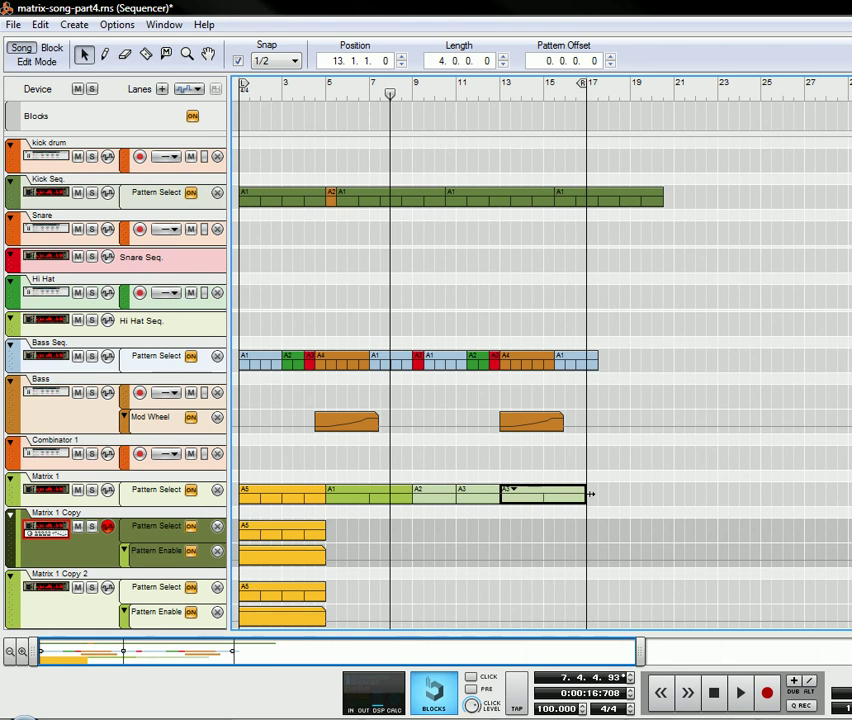
click(512, 490)
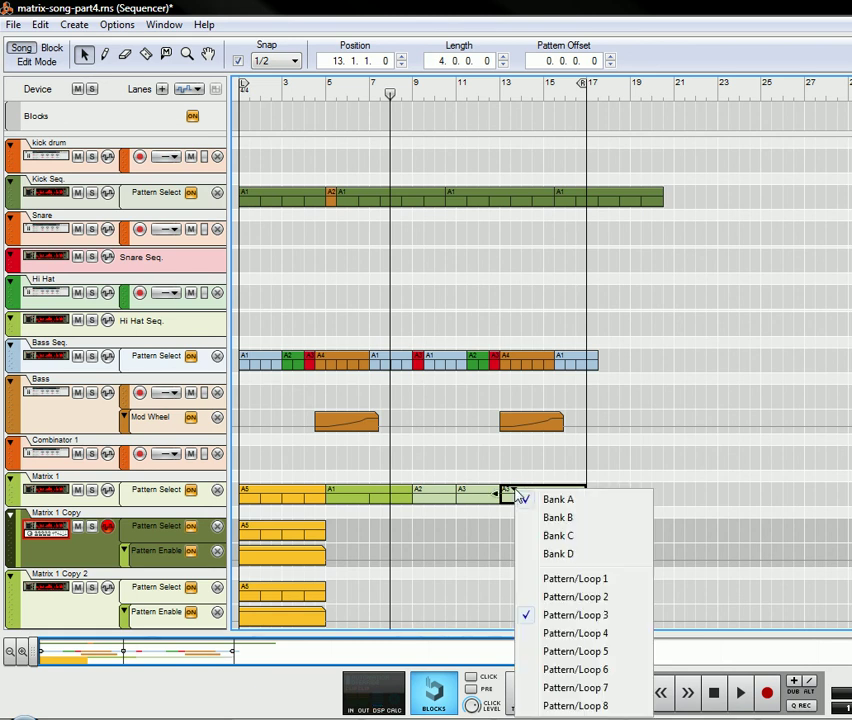
click(565, 635)
- Colour the A3 clip ochre and the A4 clip lilac
click(427, 497)
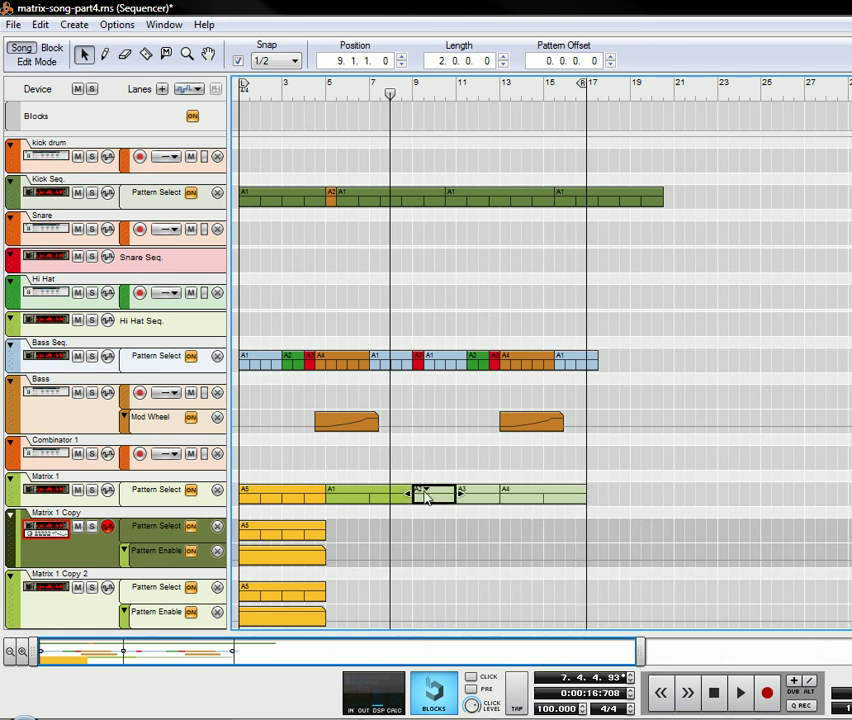
right_click(477, 501)
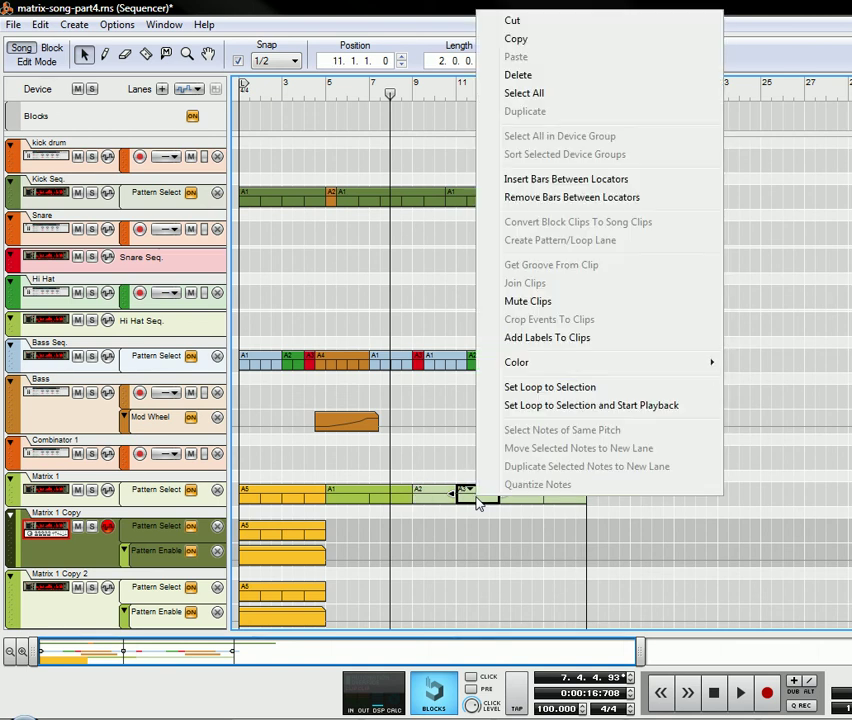
mouse_move(580, 365)
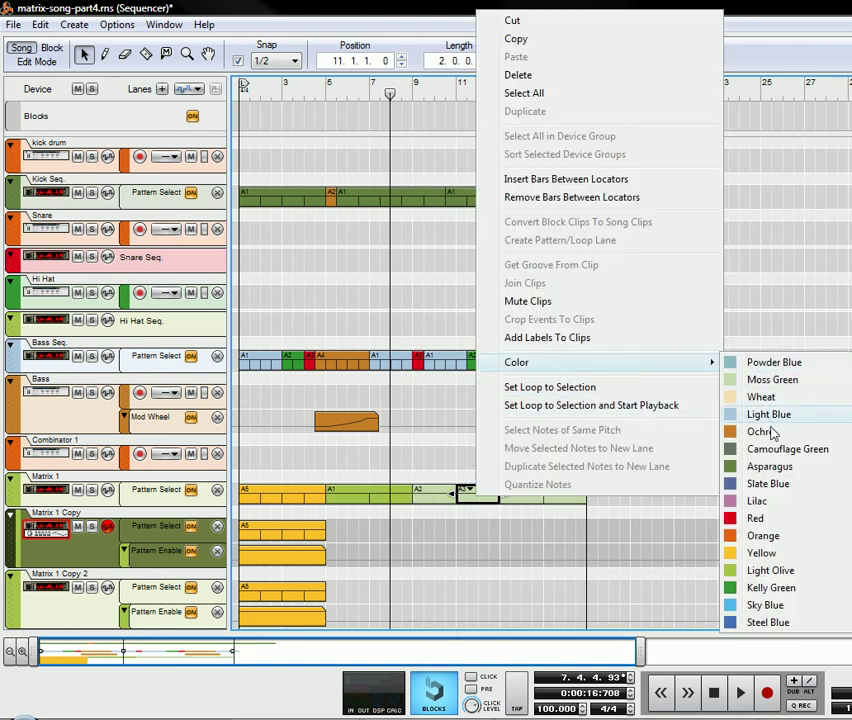
click(766, 432)
right_click(538, 500)
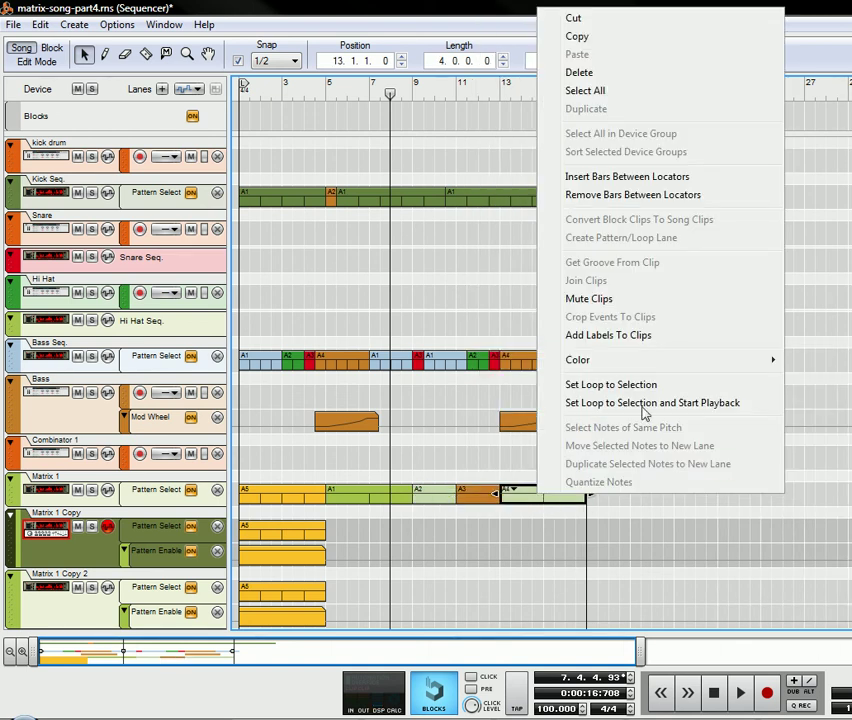
mouse_move(639, 363)
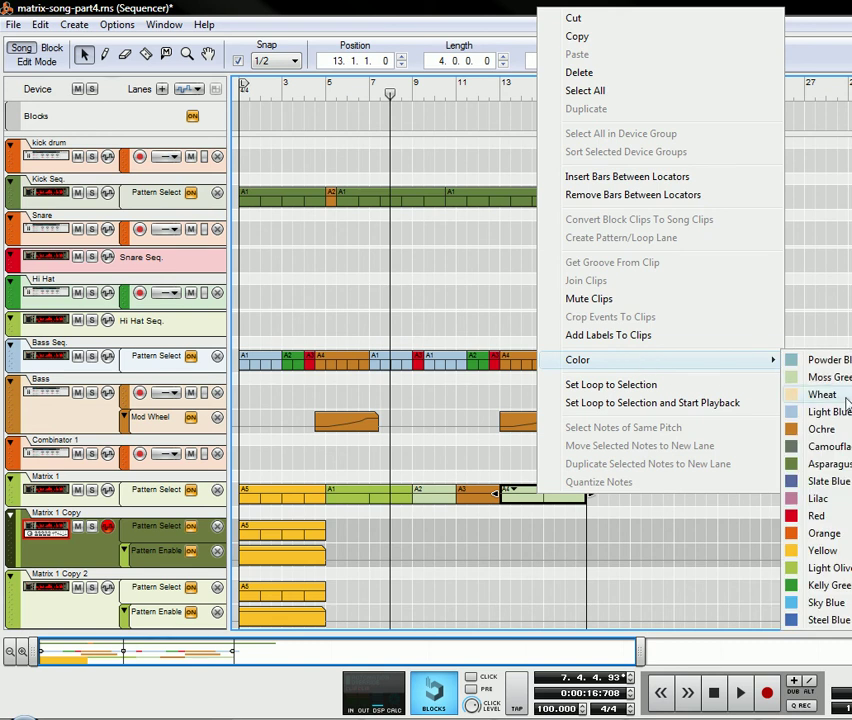
click(818, 498)
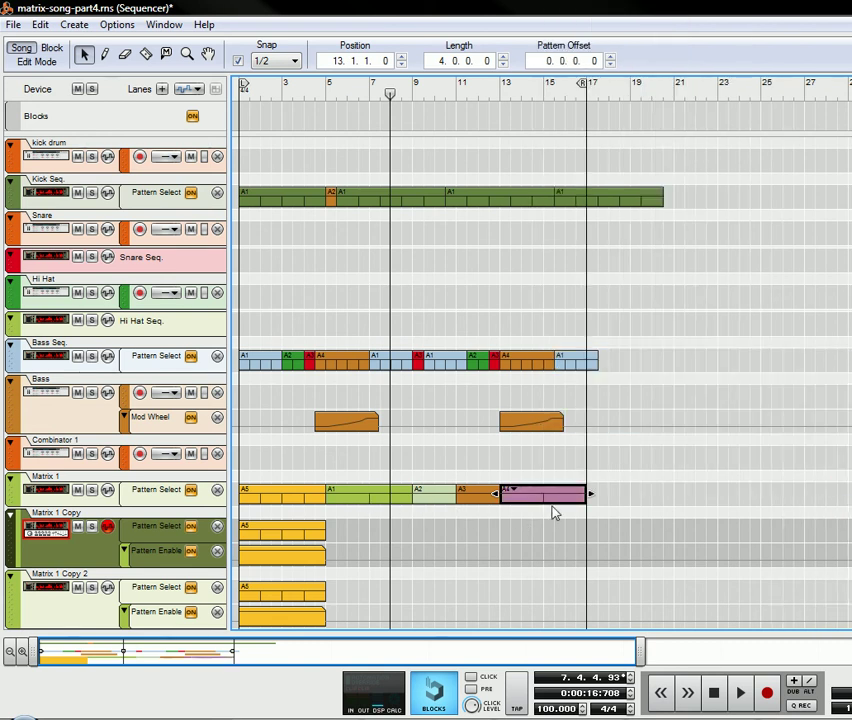
- Move the yellow A5 chord clips to bar 17 and lead clips A1–A4 to start at bar 1
drag(430, 449, 479, 506)
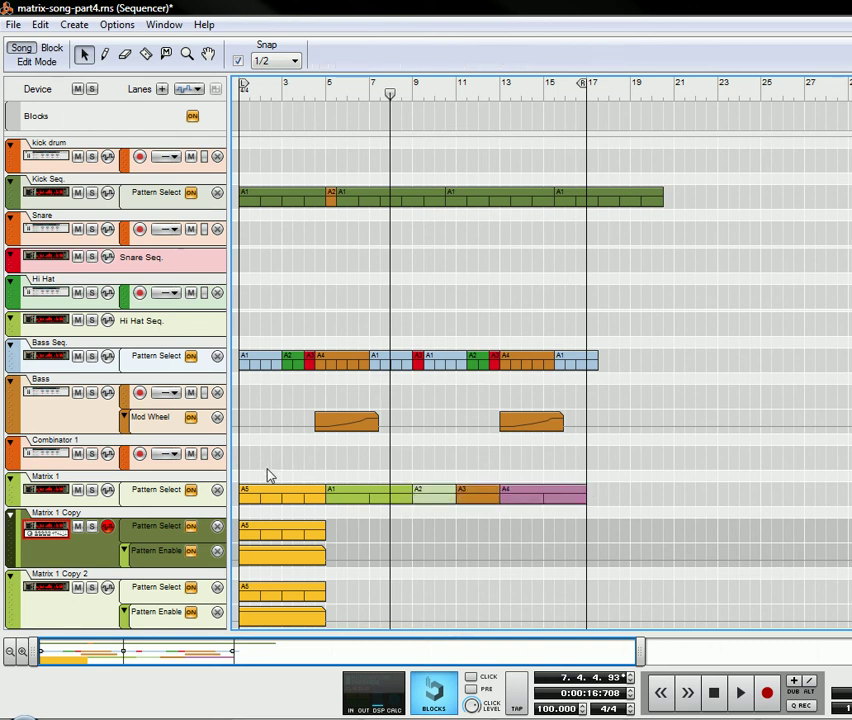
drag(265, 450, 641, 622)
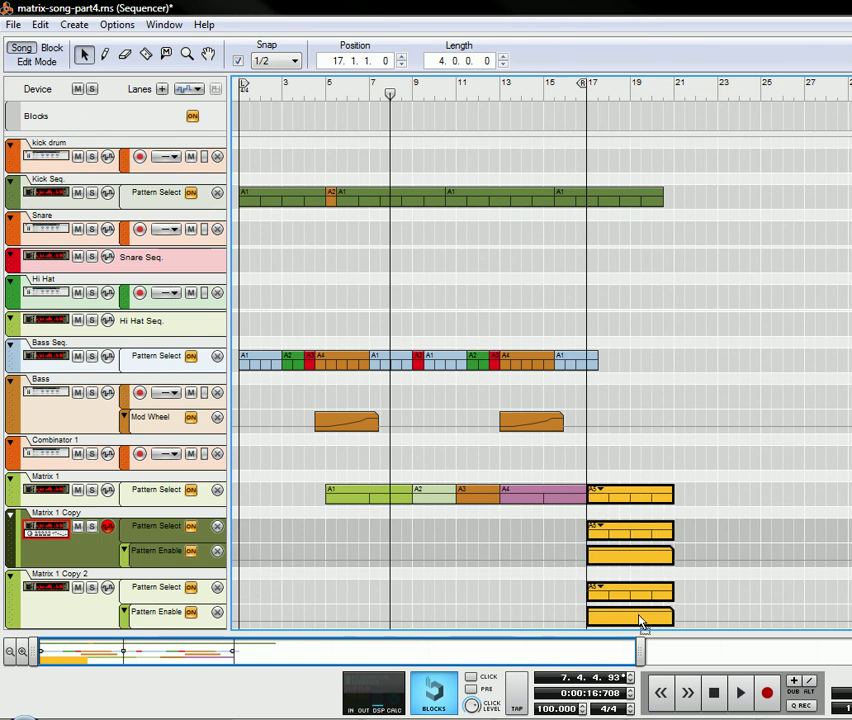
drag(563, 481, 268, 488)
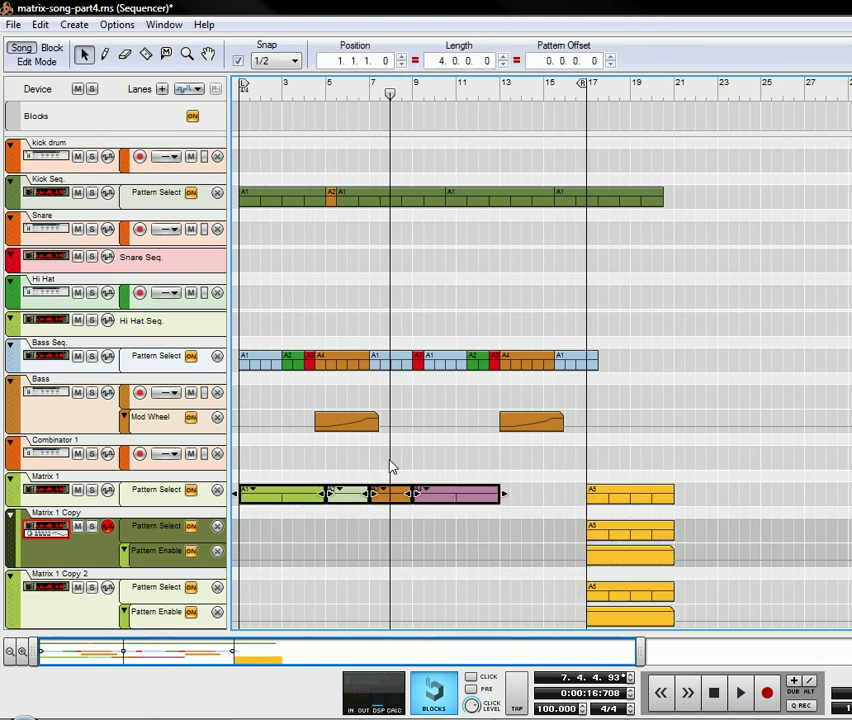
drag(390, 466, 533, 513)
drag(619, 454, 437, 628)
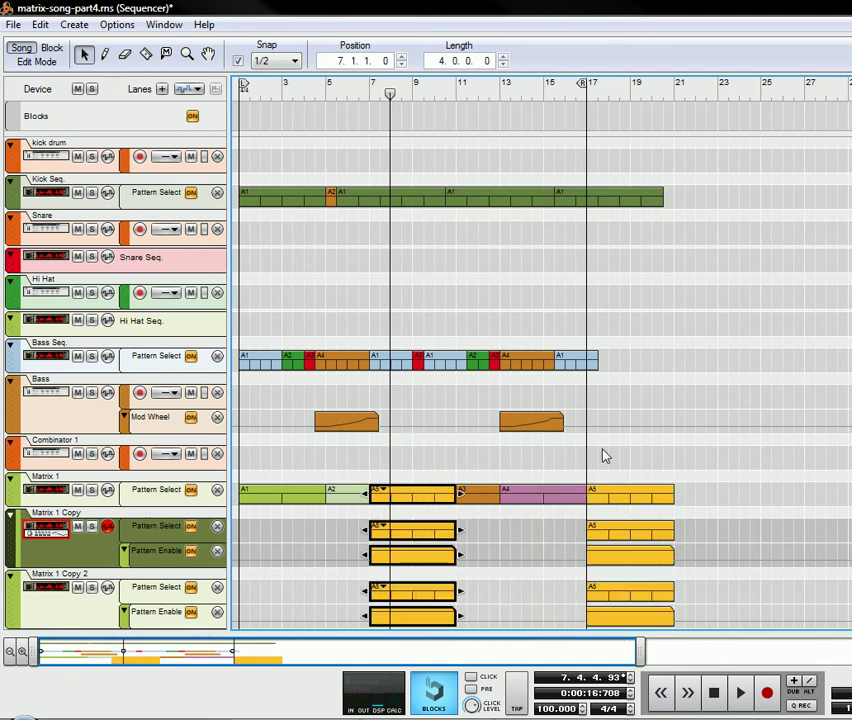
- Restart playback from the beginning and extend the loop end to bar 20
click(716, 706)
click(716, 706)
key(space)
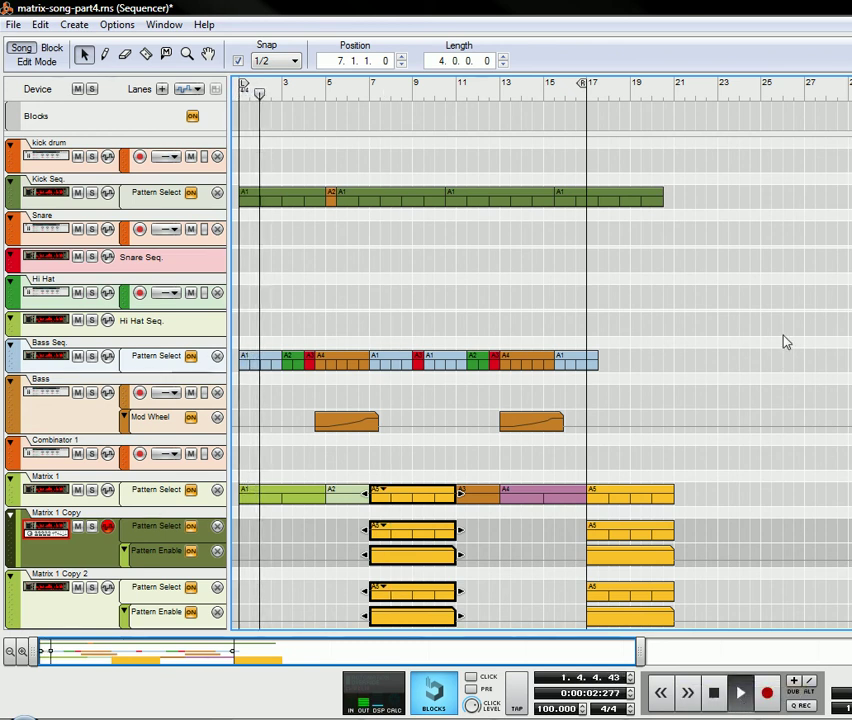
drag(583, 83, 662, 95)
- Copy the Bass Seq A1 clip to bar 17 and the green A2 clip to bar 19.3, then stop at bar 1
click(590, 362)
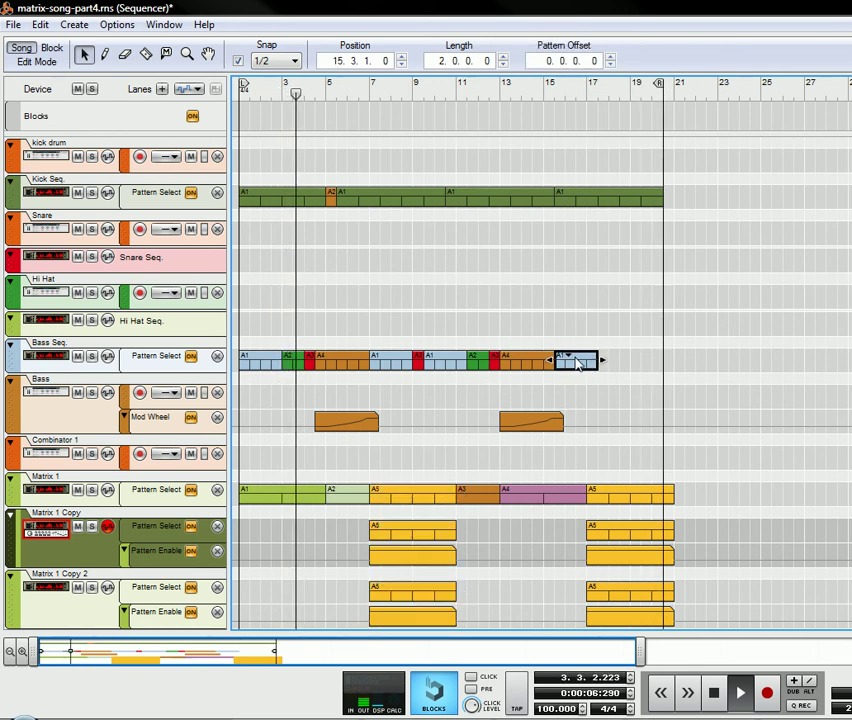
click(568, 356)
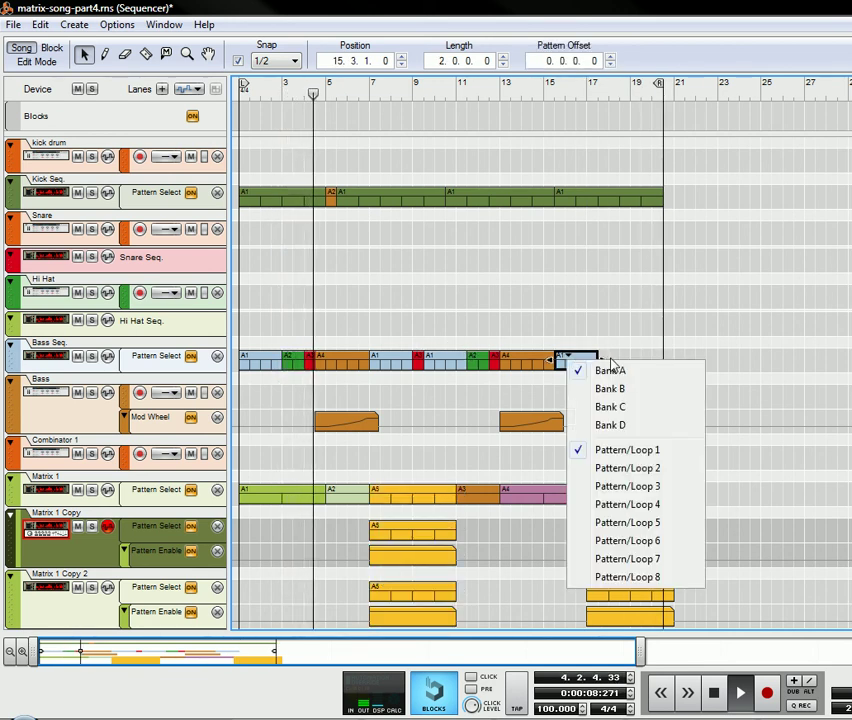
click(606, 315)
drag(590, 361, 618, 375)
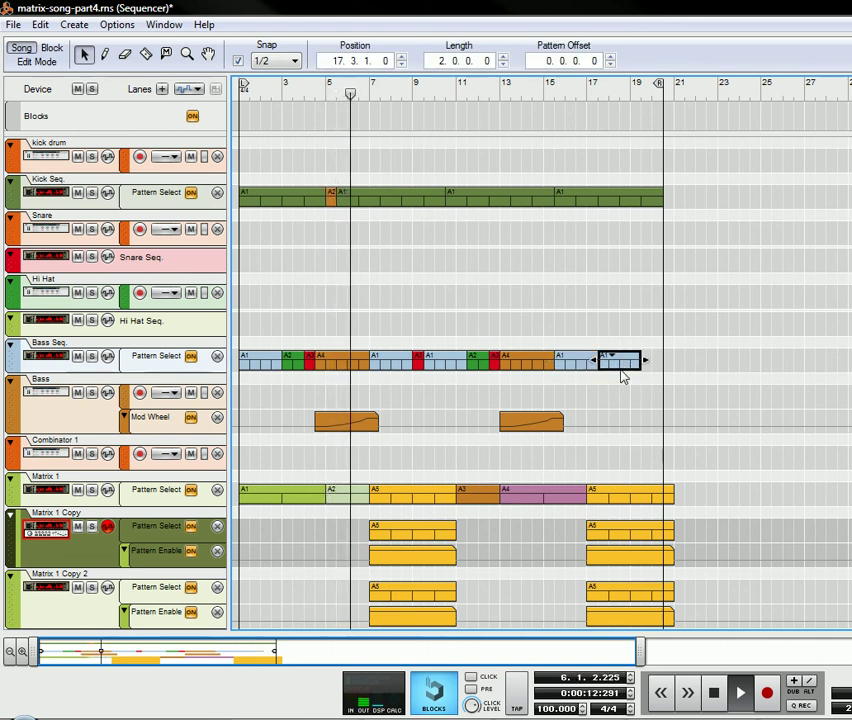
click(474, 362)
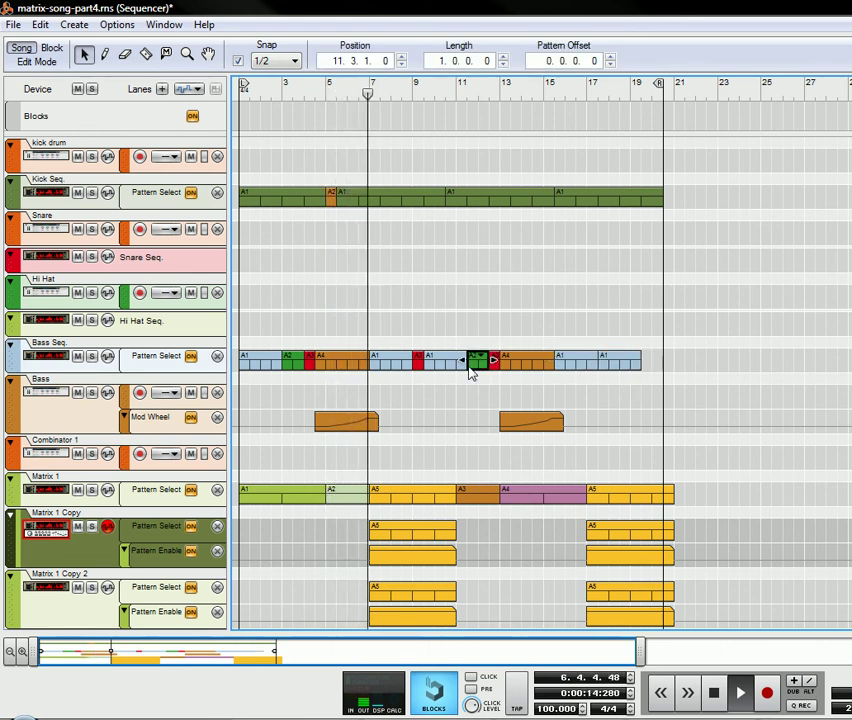
drag(474, 367, 652, 380)
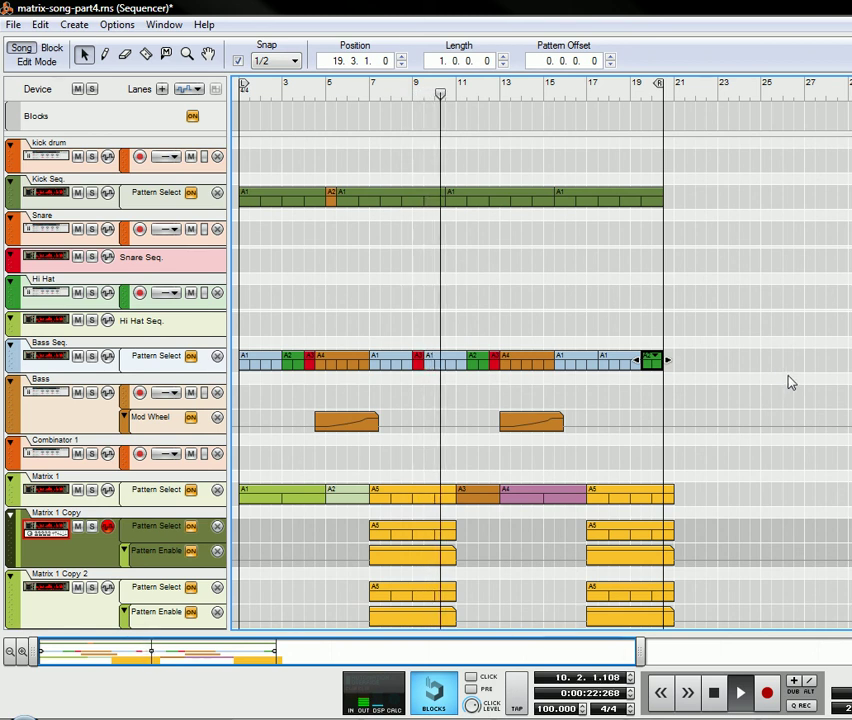
click(712, 696)
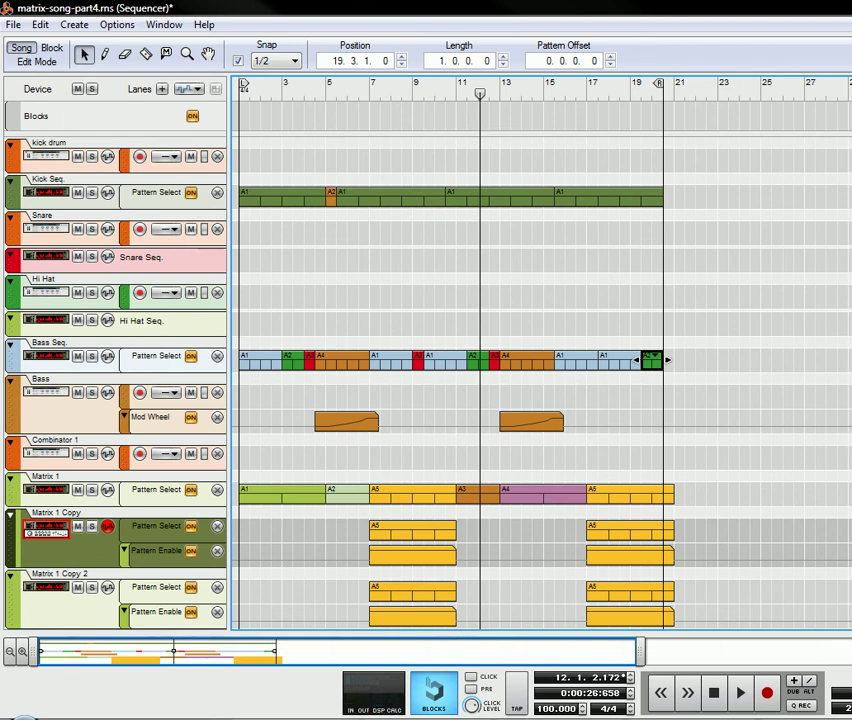
click(709, 698)
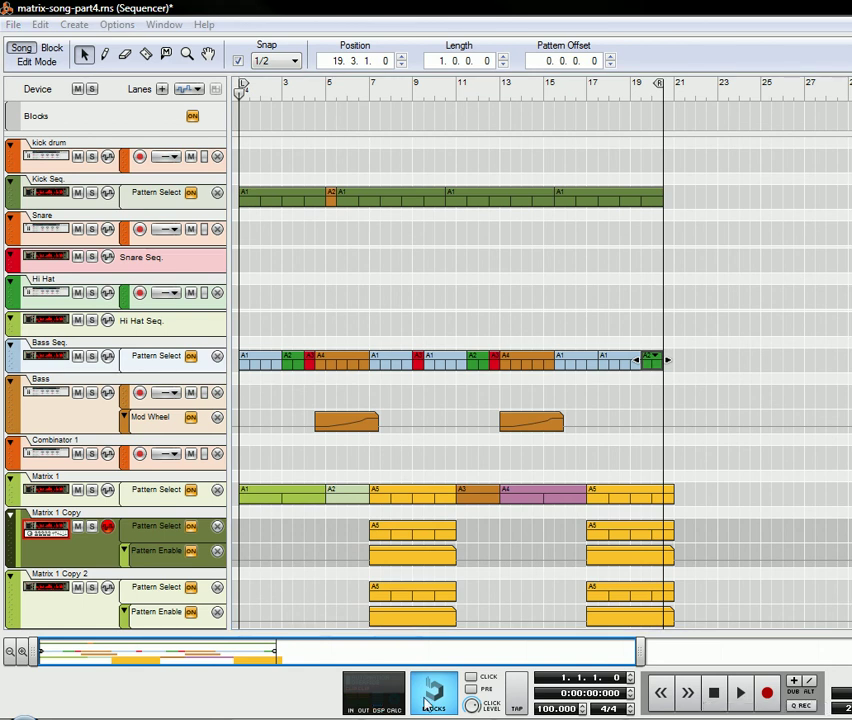
- Bring the device rack to the front and scroll up to the Combinator 1 panel
click(300, 719)
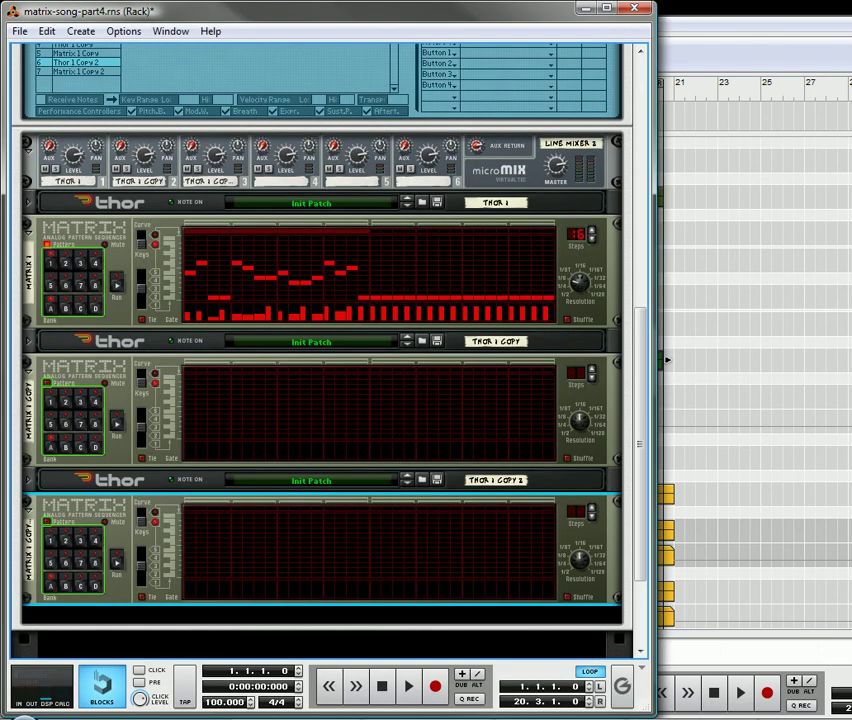
scroll(277, 410, up, 8)
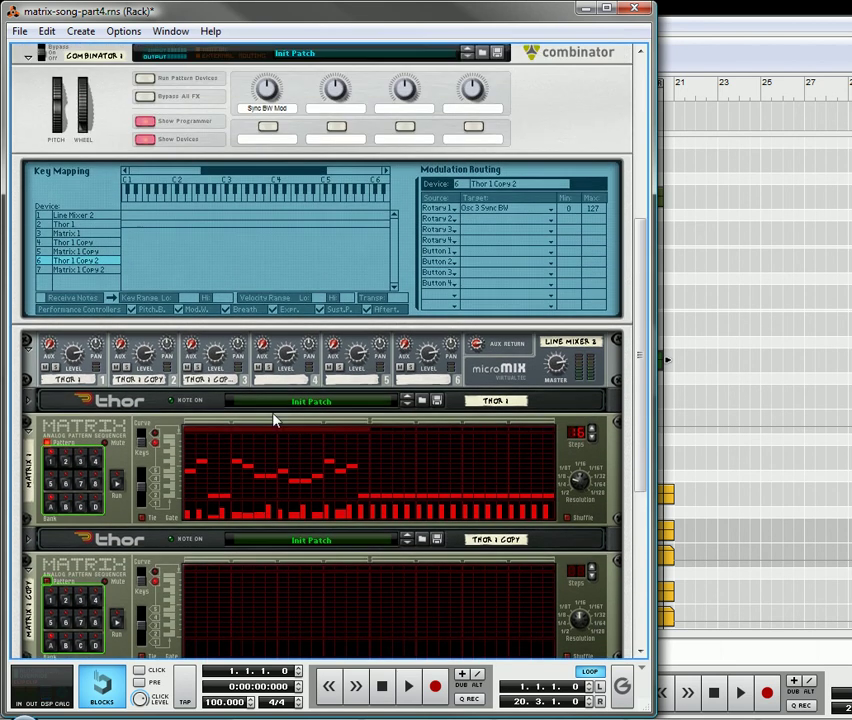